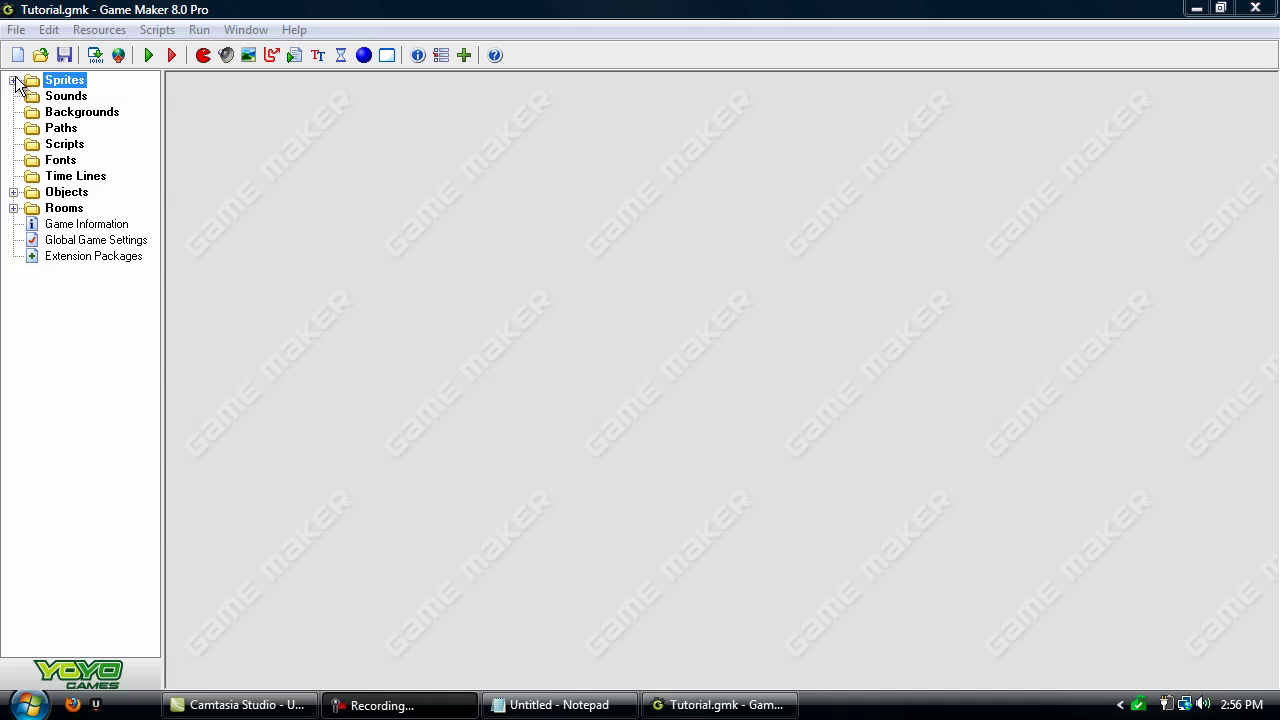
- Create a new object named obj_NextLevel that uses the spr_Ground sprite
left_click(7, 116)
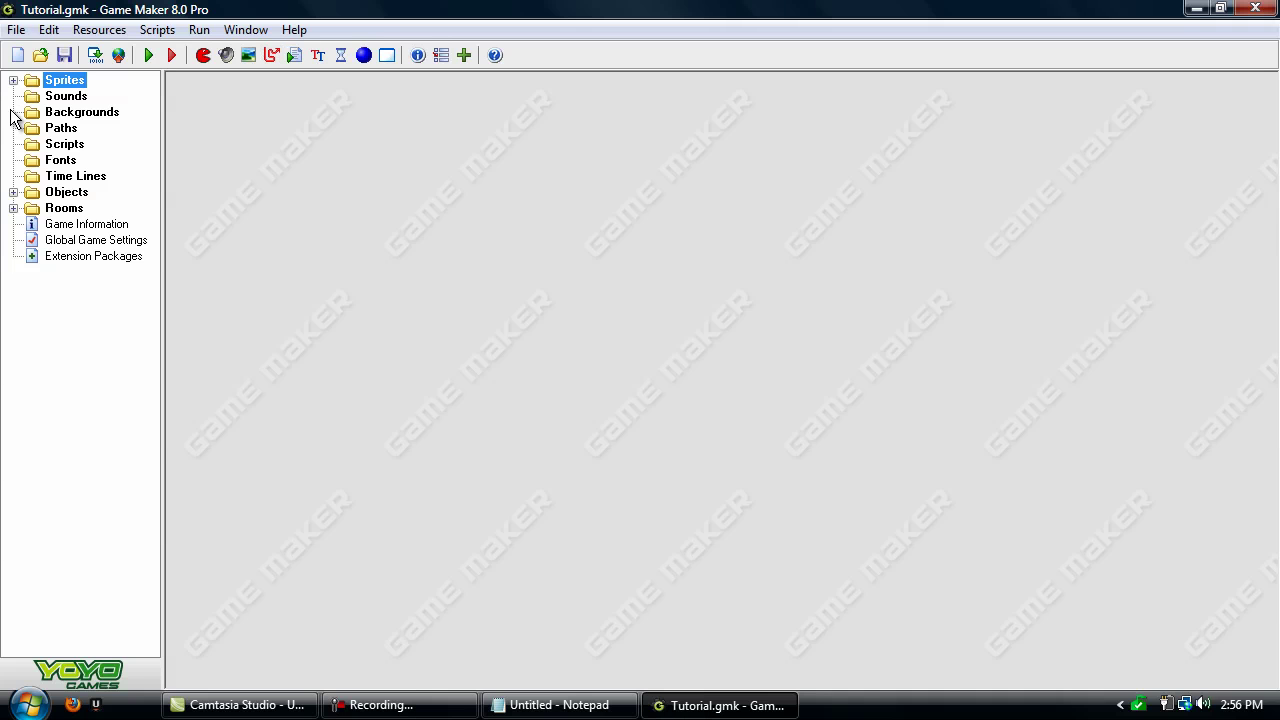
double_click(66, 192)
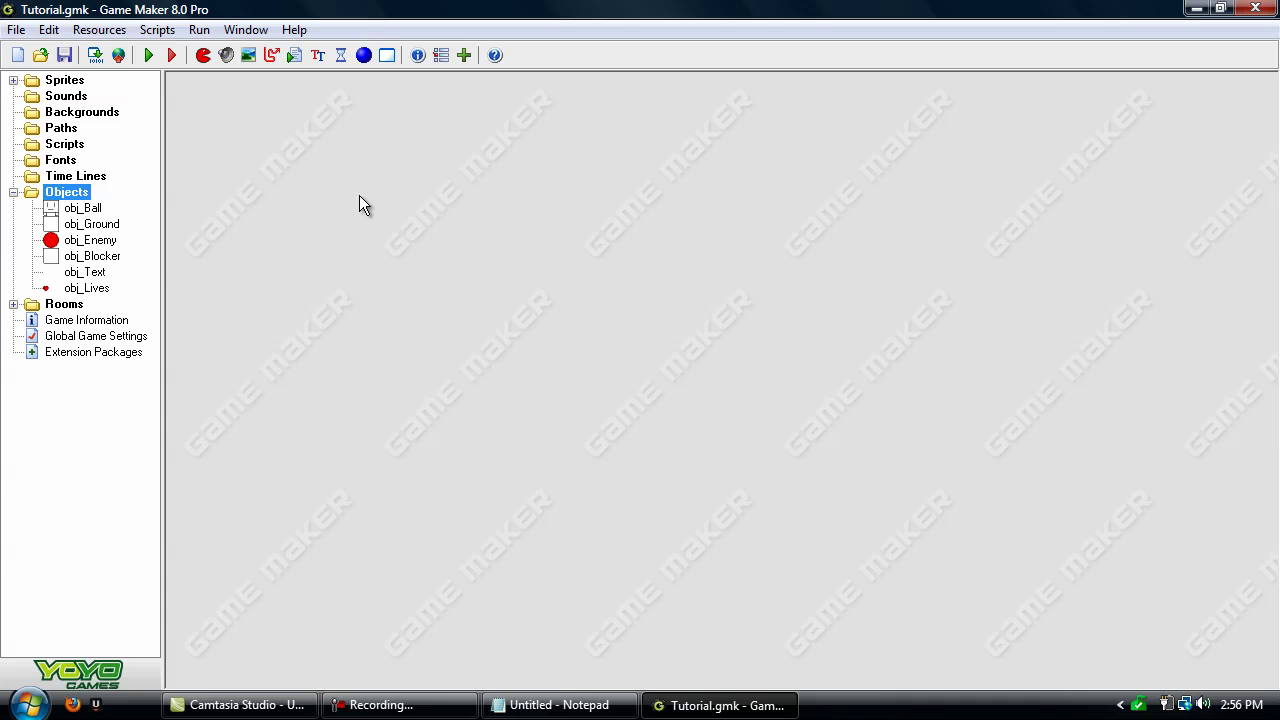
right_click(66, 190)
left_click(130, 200)
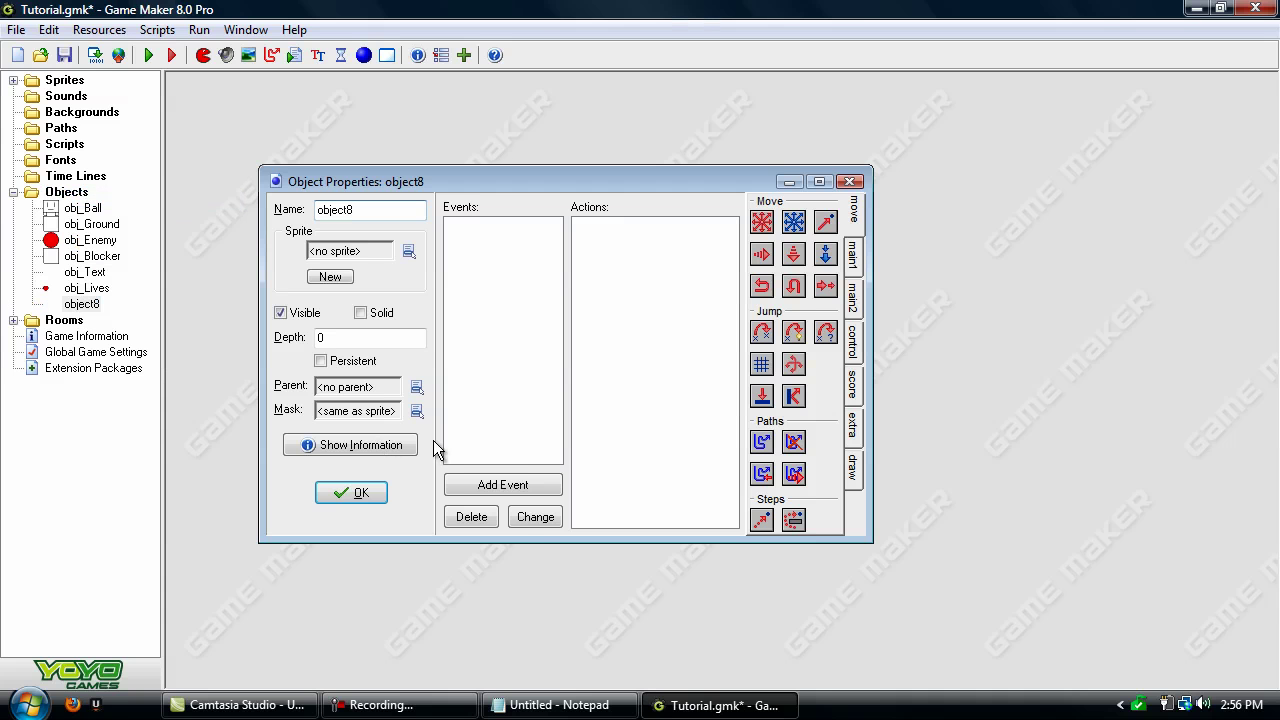
left_click(409, 251)
left_click(460, 499)
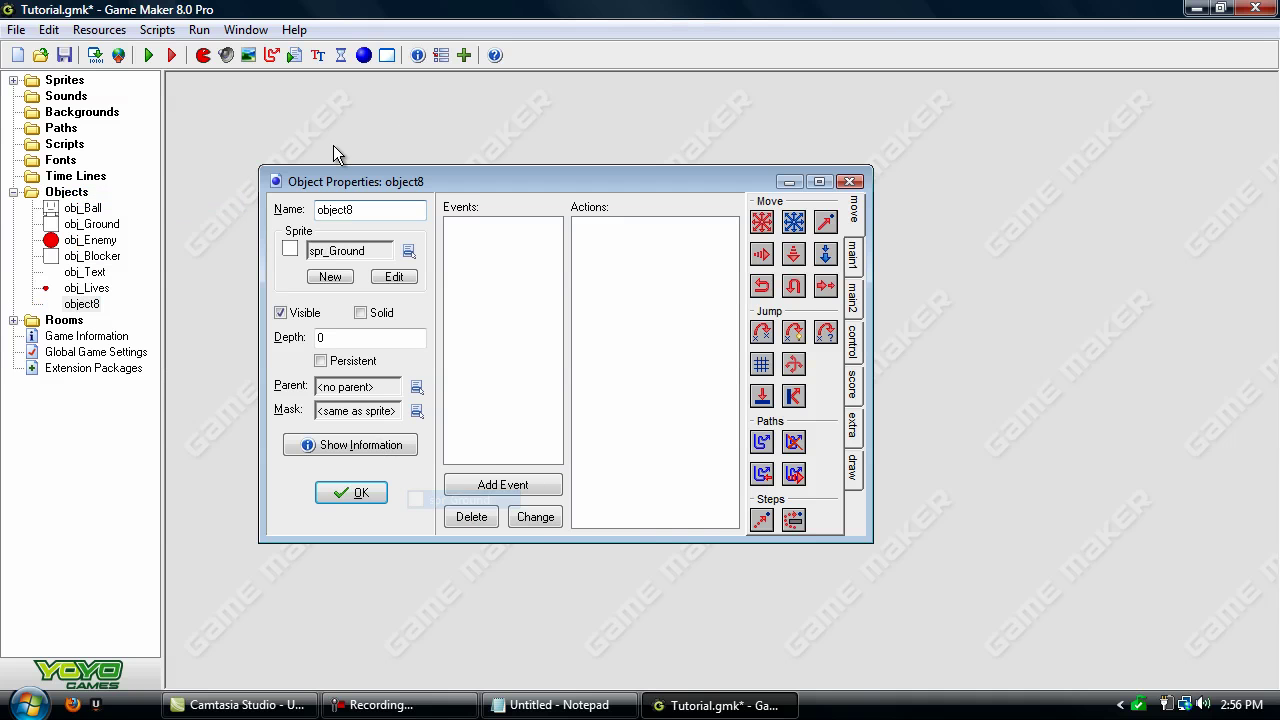
key("BackSpace")
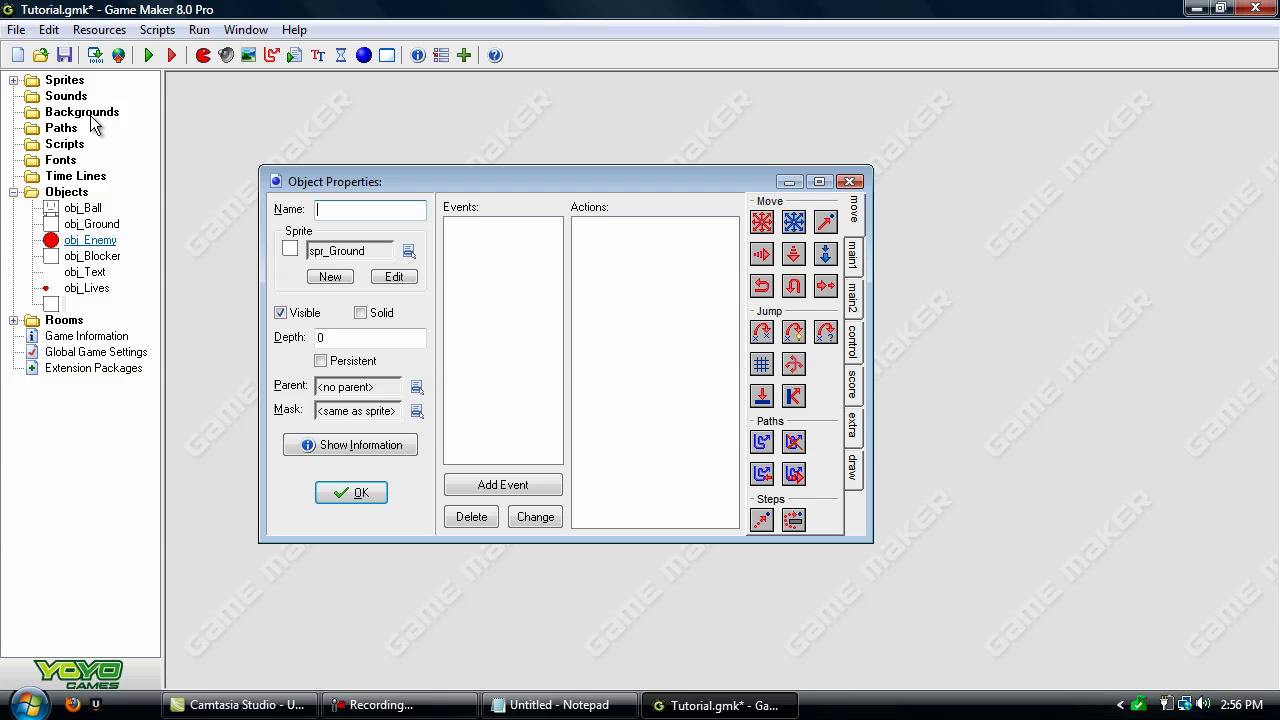
type("obj_NextLevel")
key("Return")
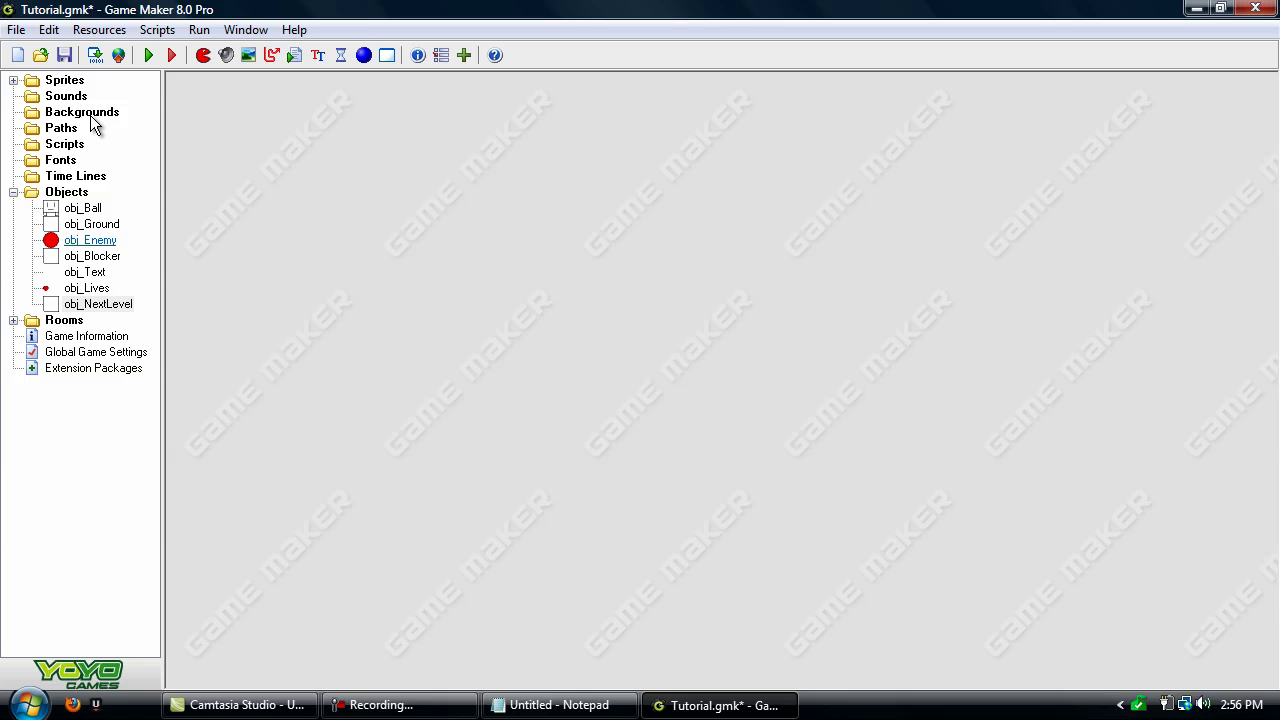
- Add a collision event with obj_NextLevel to obj_Ball
double_click(84, 209)
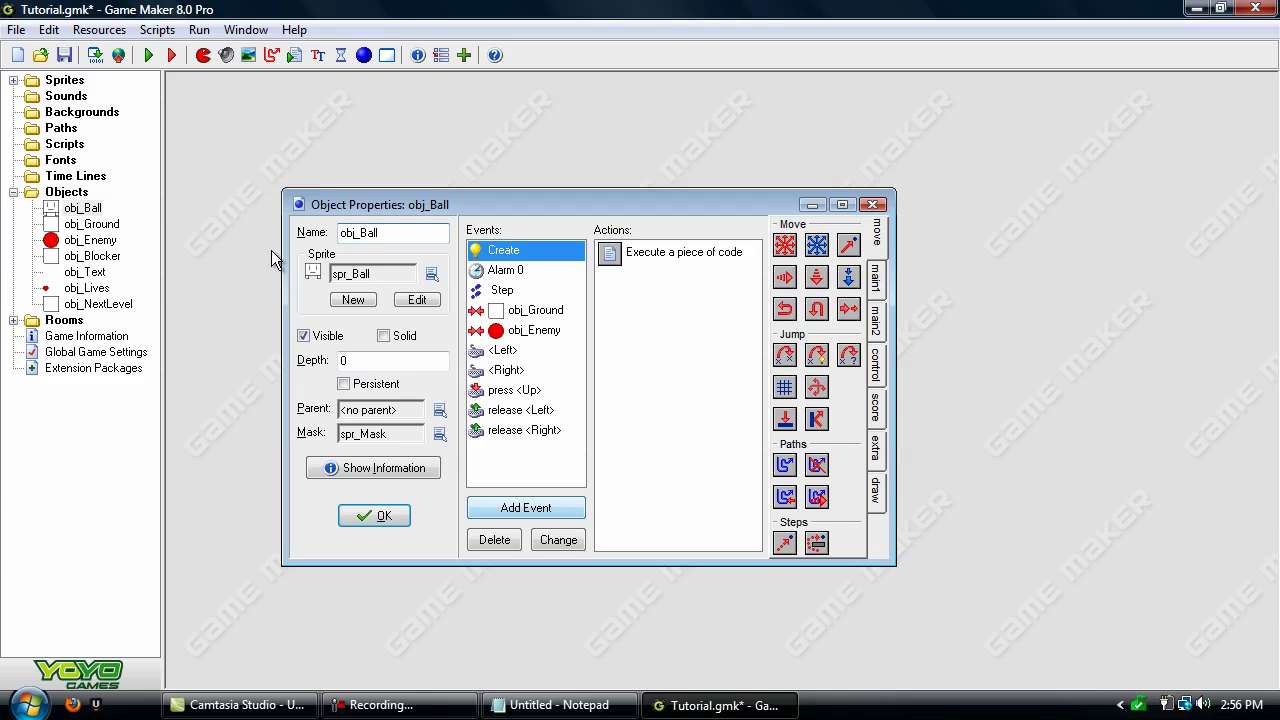
left_click(530, 509)
left_click(612, 401)
left_click(676, 528)
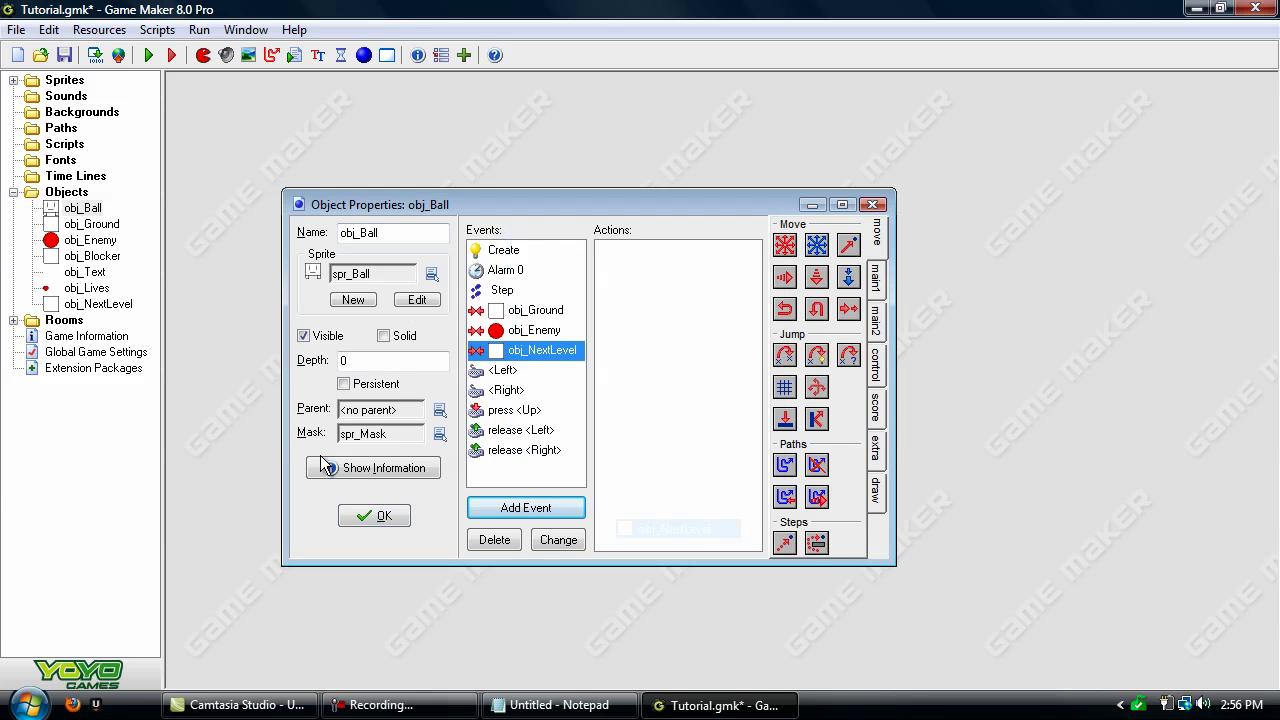
- Give the obj_NextLevel collision event a code action containing room_goto_next();
left_click(876, 364)
left_click_drag(785, 433, 680, 400)
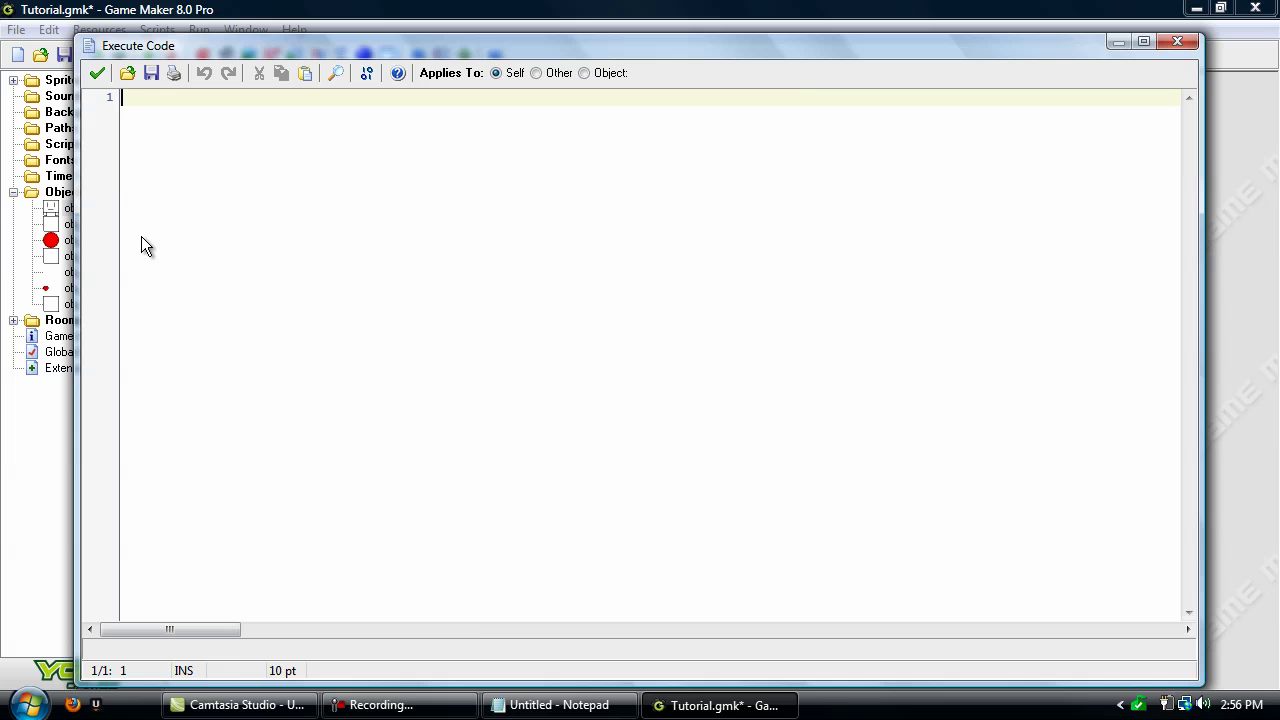
type("room_g")
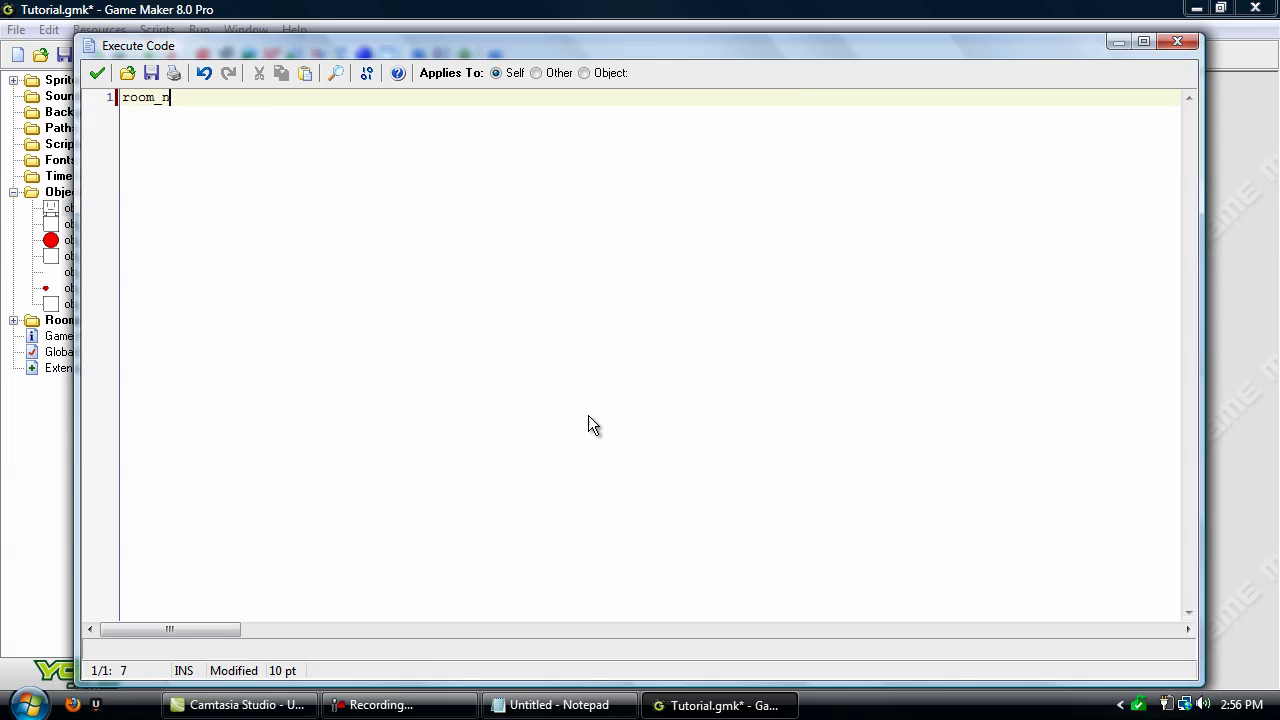
type("oto_next();")
key("ctrl+a")
left_click(640, 275)
left_click(97, 73)
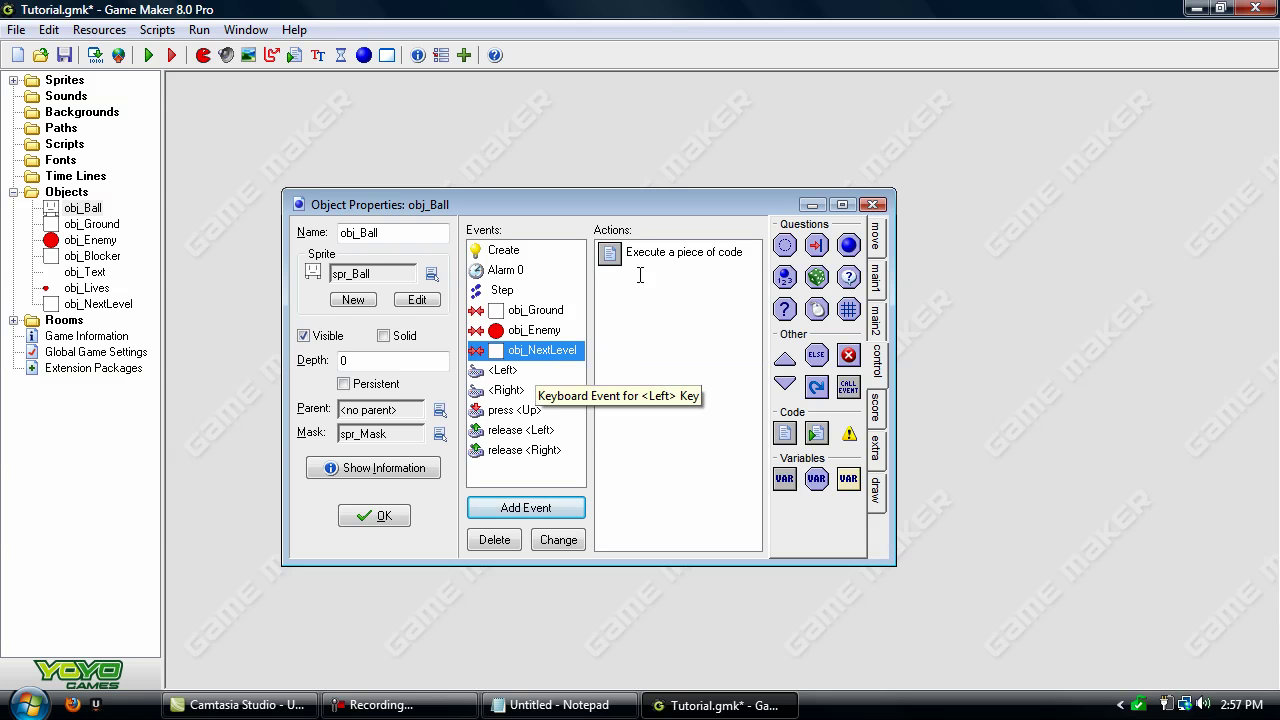
- Set image_speed to 0.5 in the code of obj_Ball's <Left> keyboard event and close the object's properties
left_click(530, 370)
double_click(660, 253)
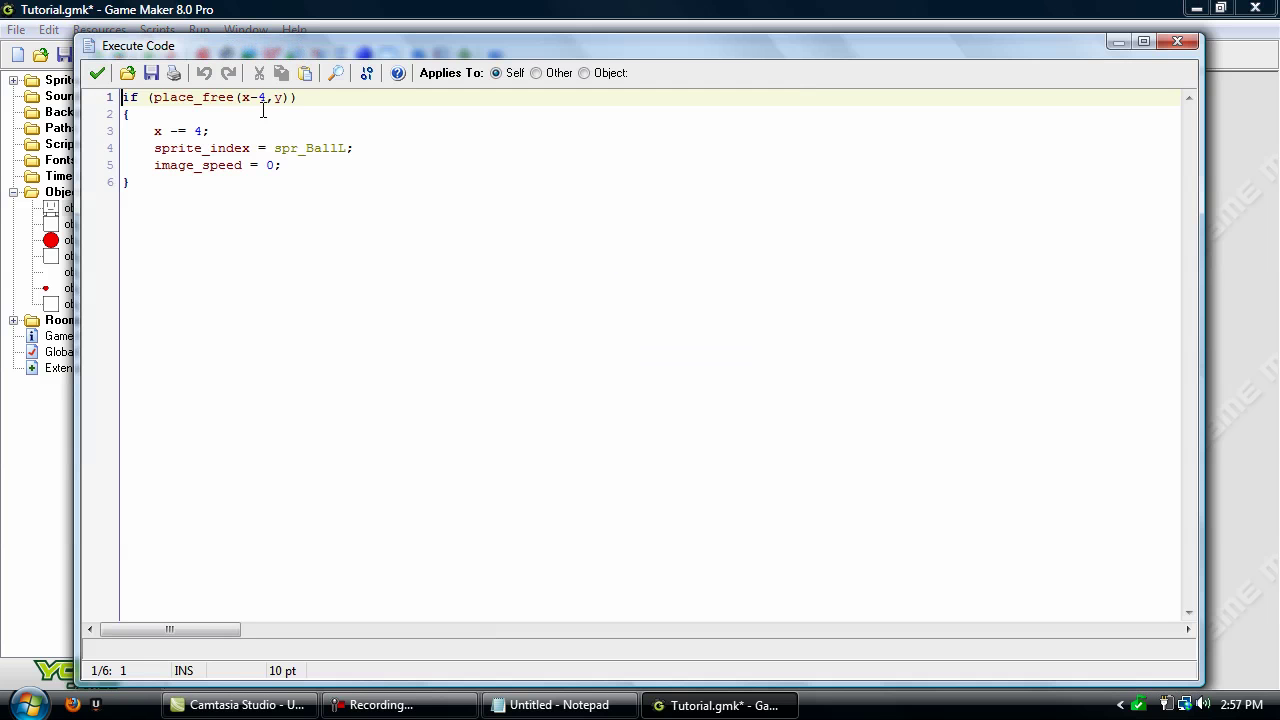
left_click(272, 165)
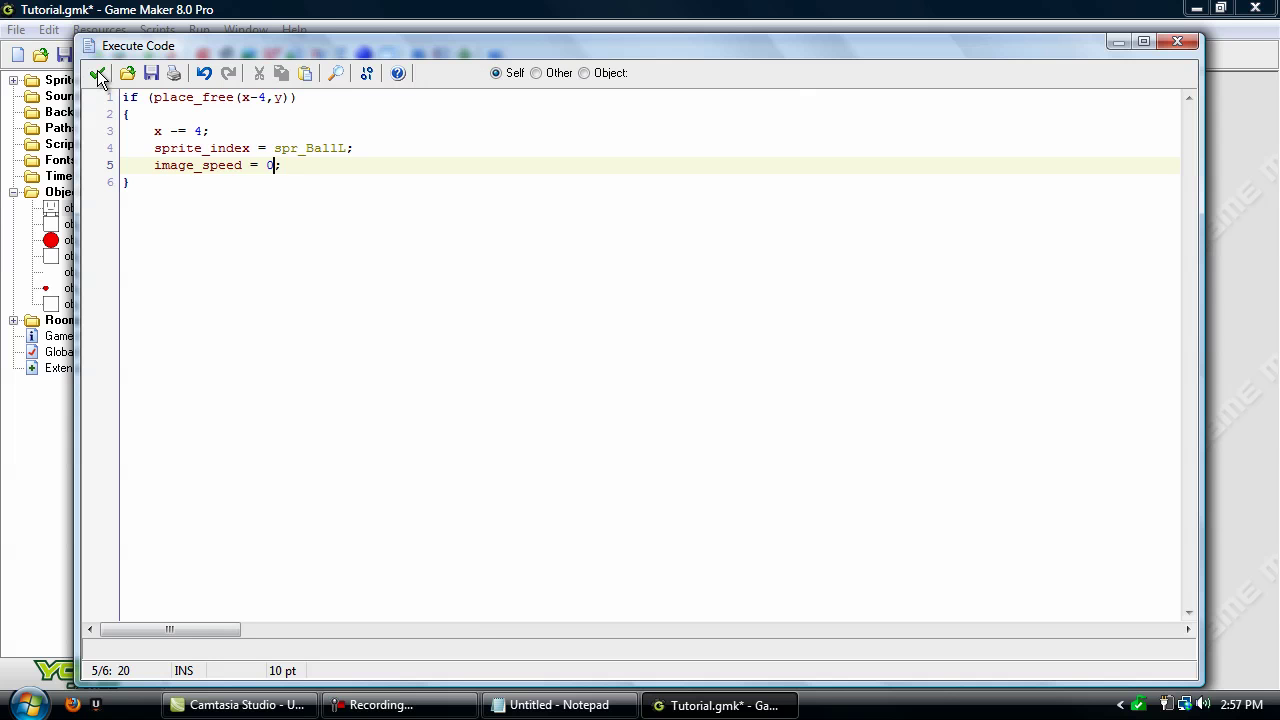
type(".5")
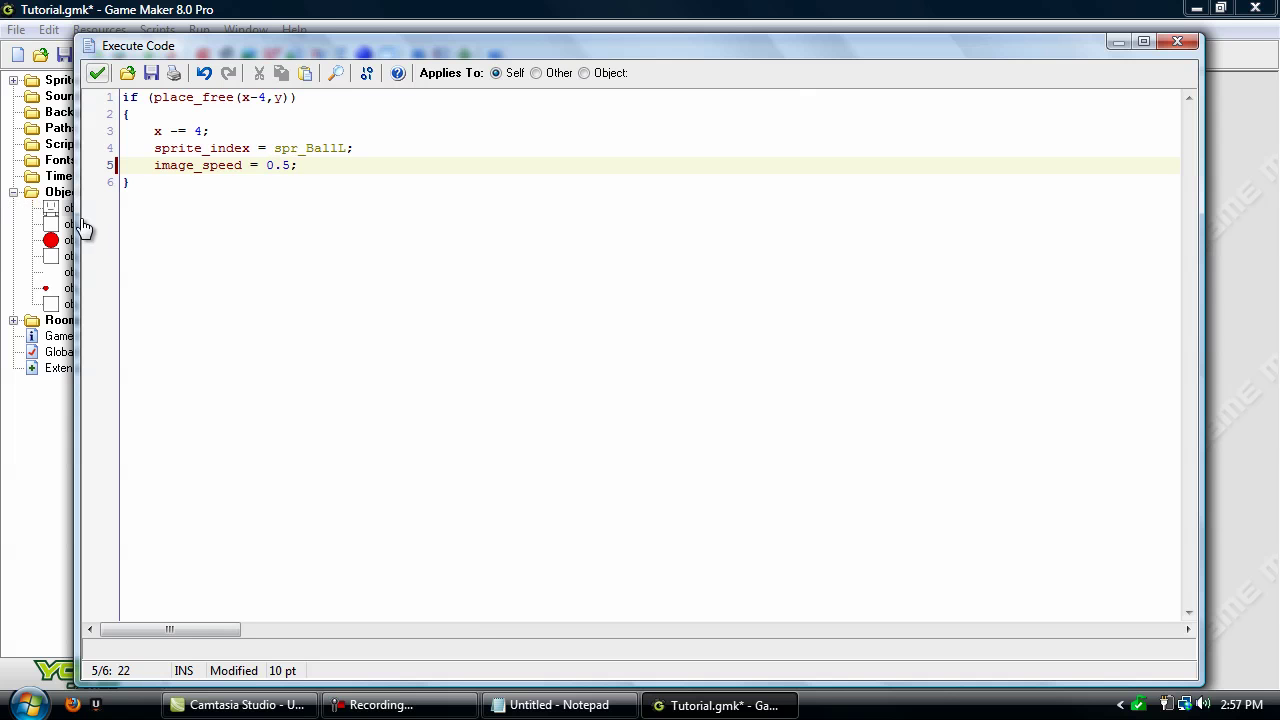
left_click(96, 73)
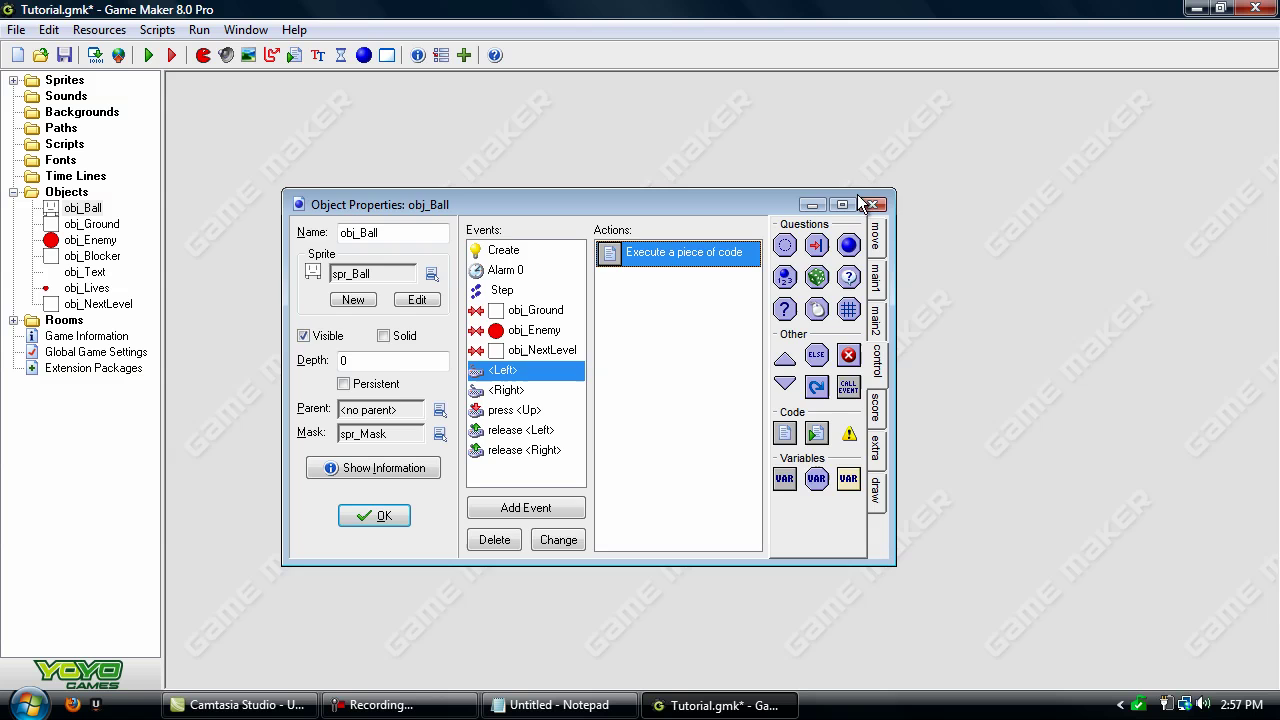
left_click(866, 203)
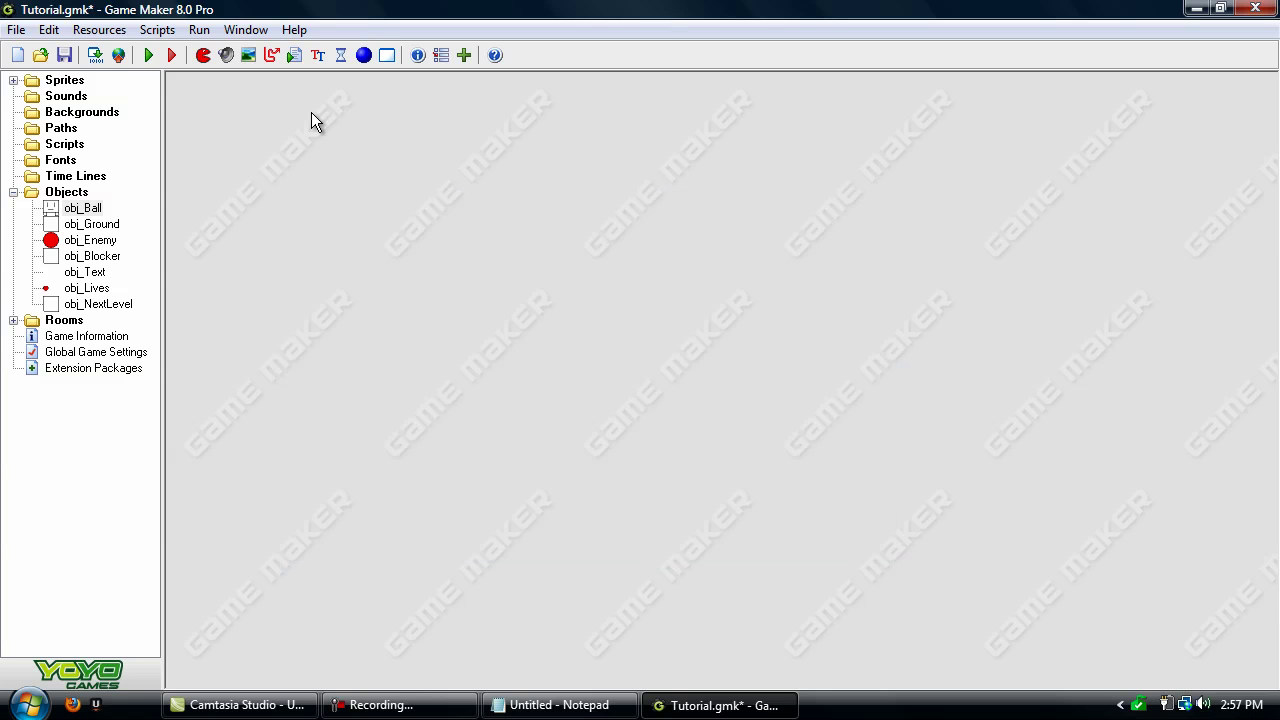
- Widen room0 to 1200 in its room settings
key("ctrl+shift+r")
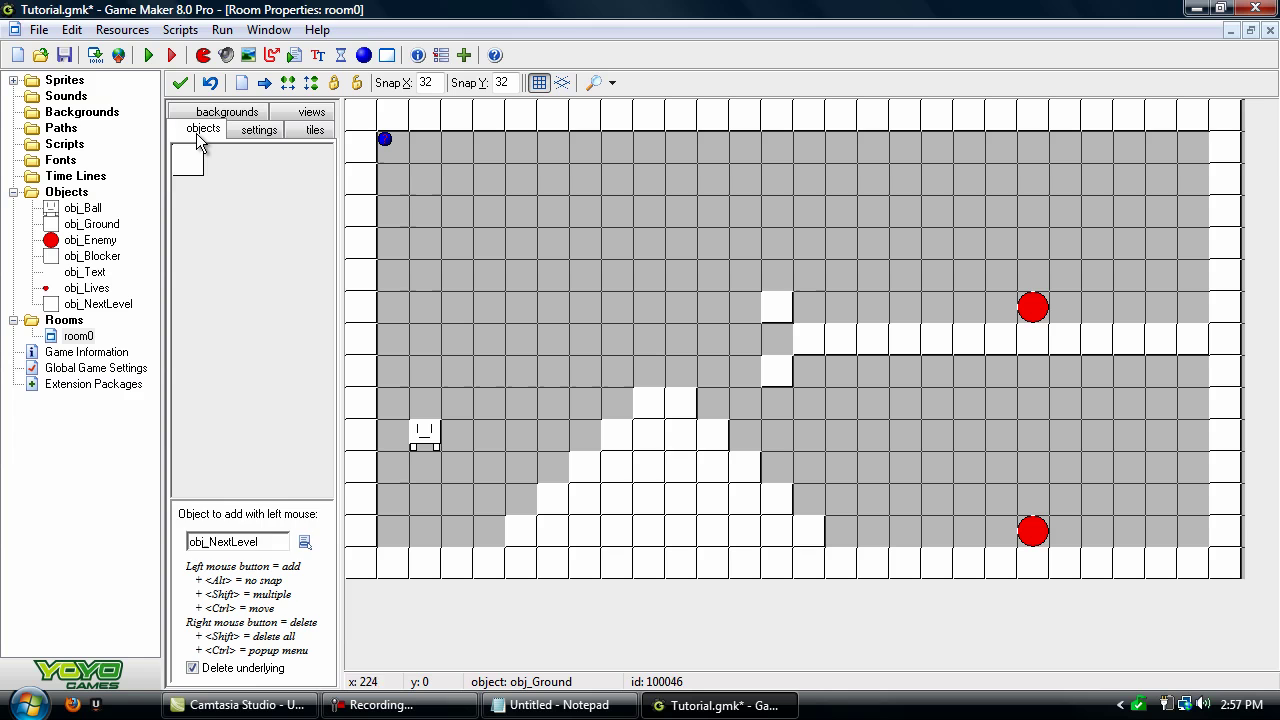
left_click(261, 129)
left_click_drag(256, 231, 110, 226)
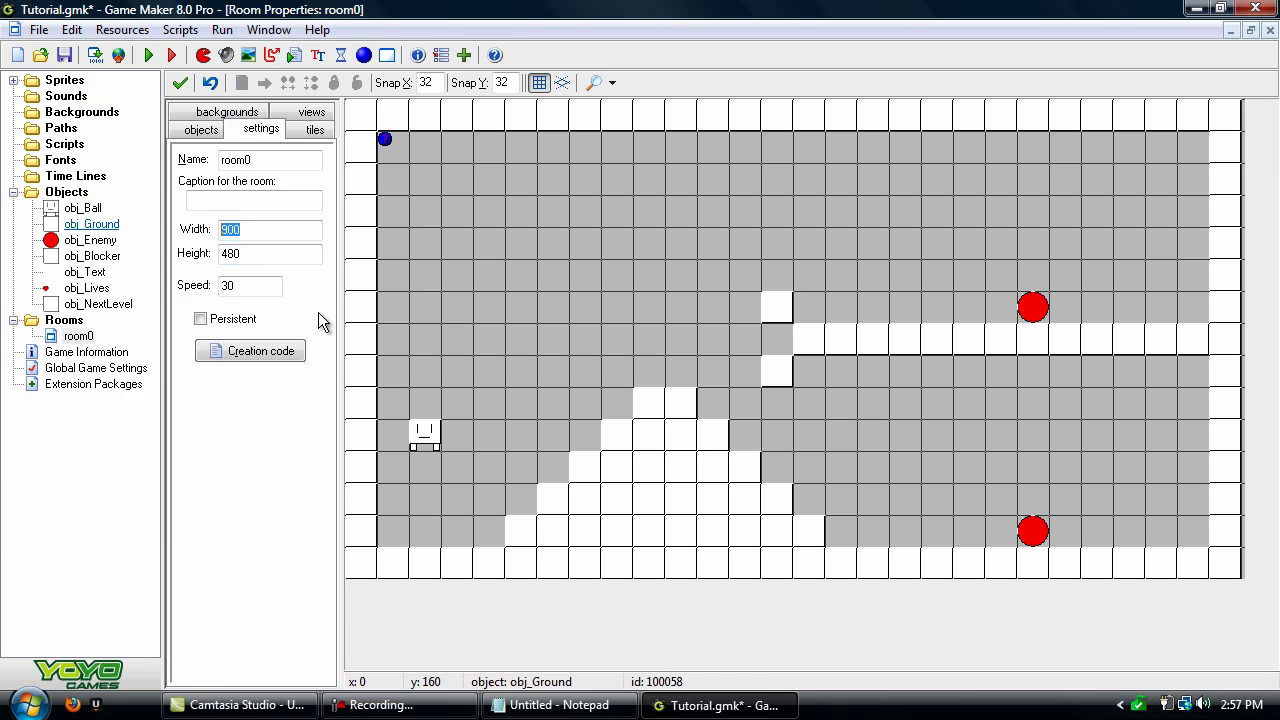
type("1200")
left_click(201, 130)
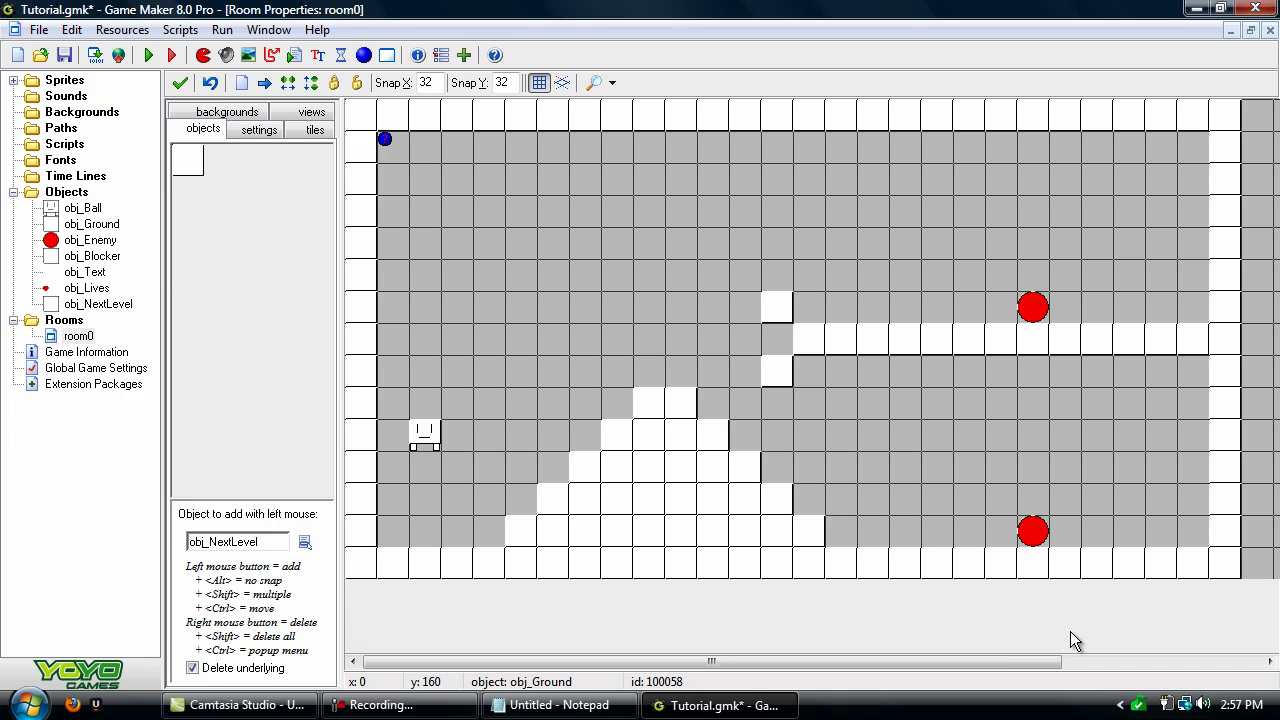
- Extend the ceiling, floor and upper platform with obj_Ground blocks across the added area of room0 and close it with an end wall
left_click_drag(1003, 662, 1201, 662)
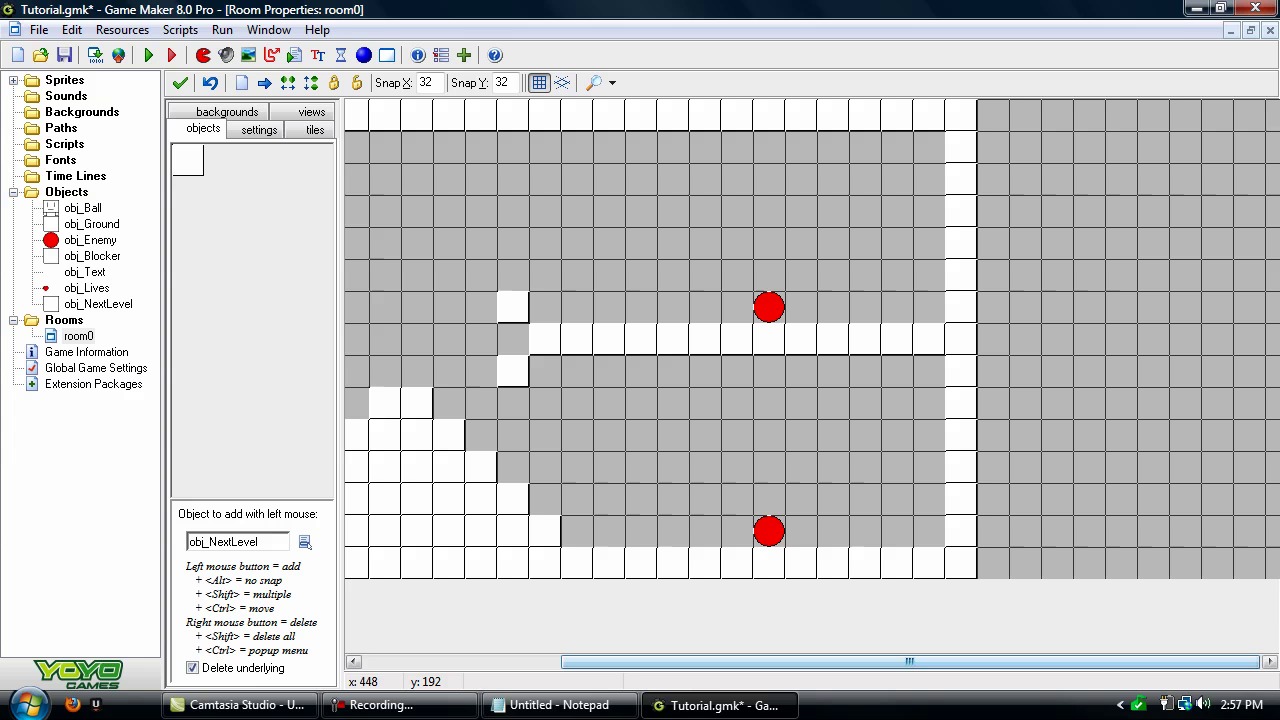
left_click(241, 205)
left_click(296, 235)
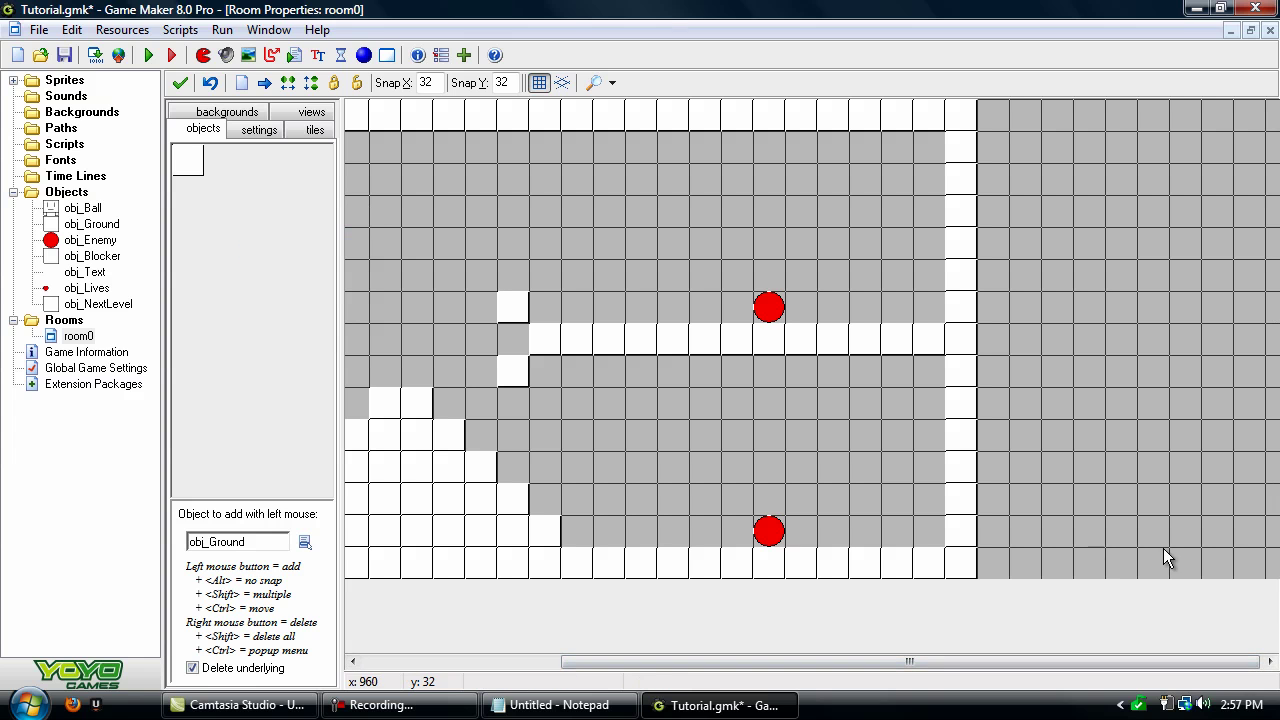
left_click_drag(990, 115, 1249, 115, "shift")
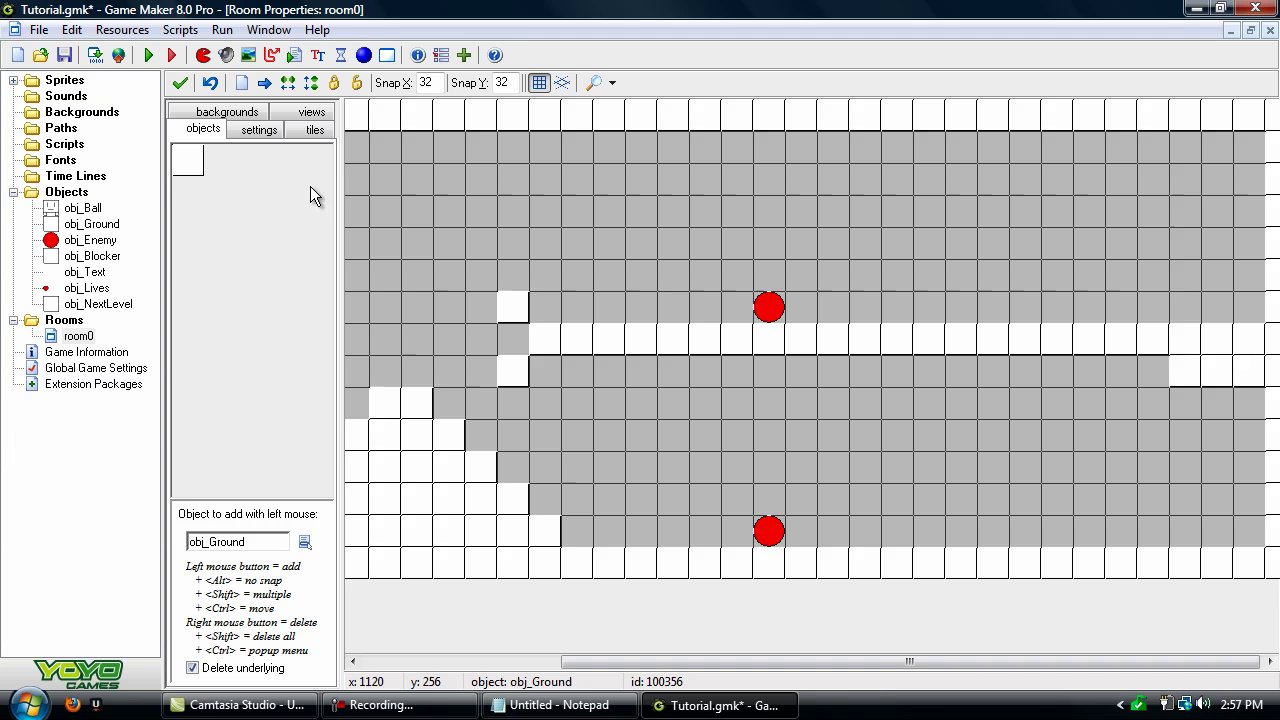
- Place an obj_Blocker in the end wall at x 1184, y 416 and turn off deleting of underlying objects
middle_click(452, 309)
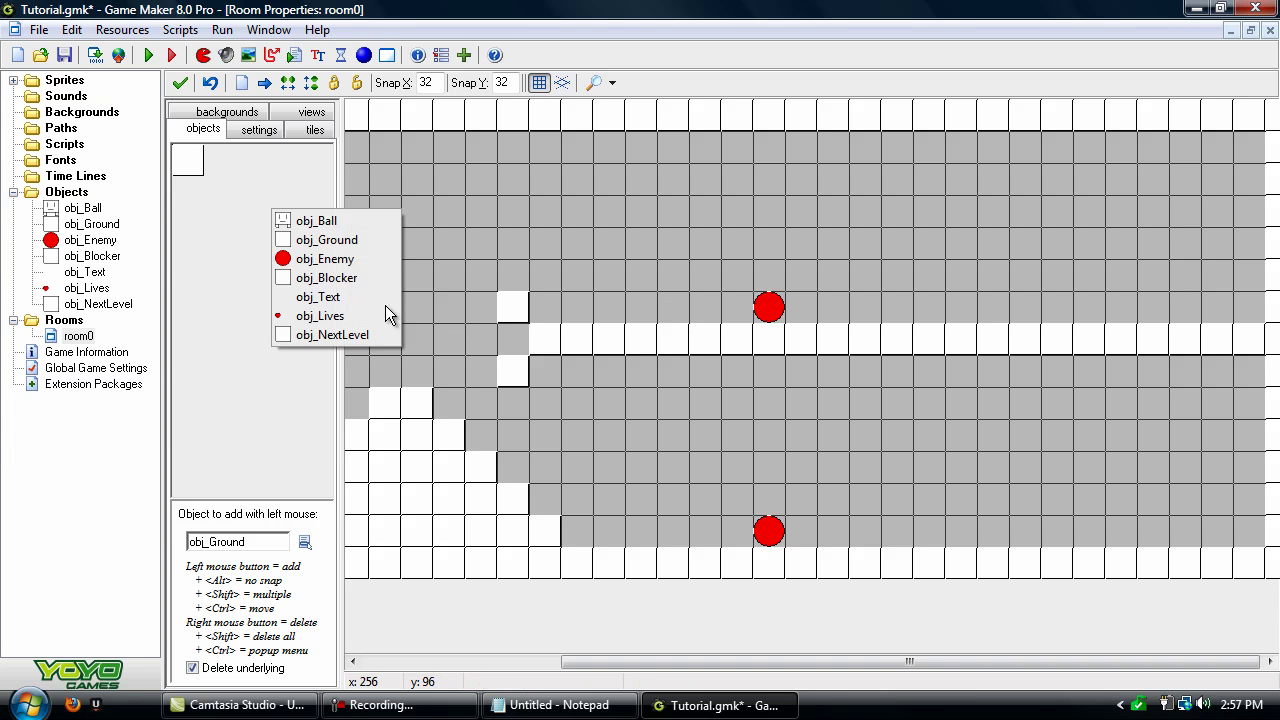
key("Return")
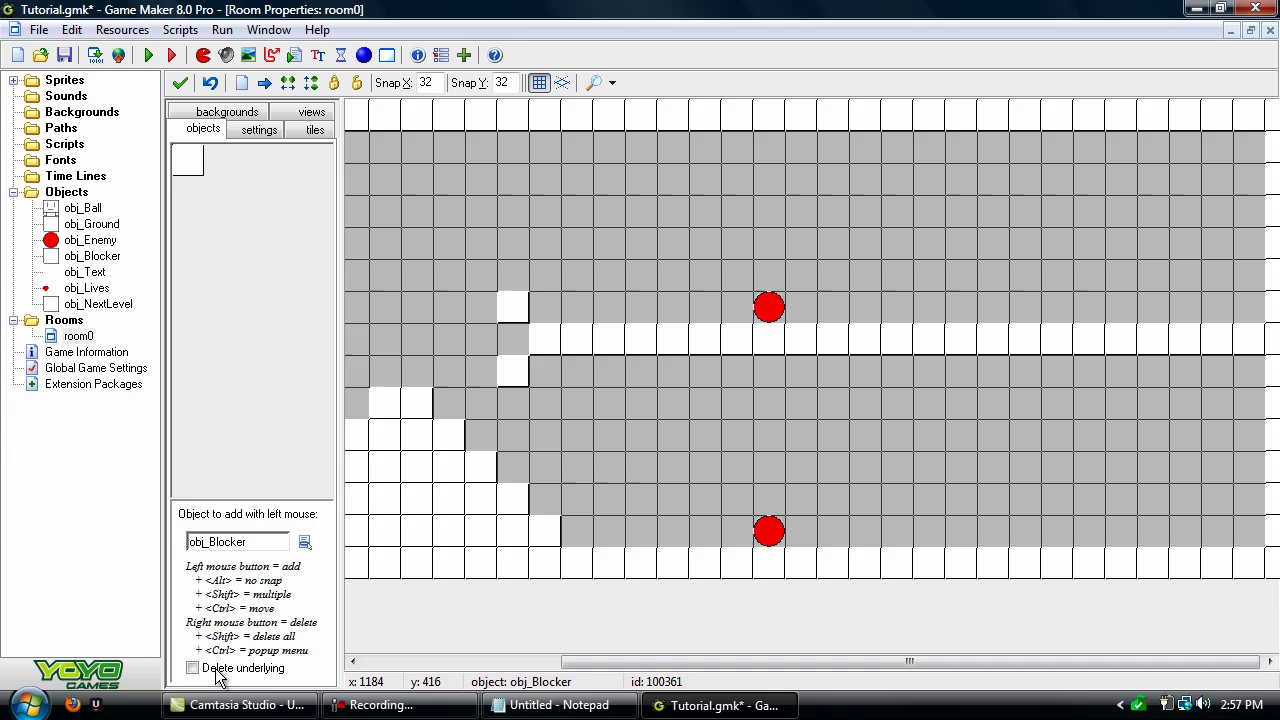
- Place one obj_NextLevel instance at the far end of the upper platform, next to the end wall
key("Down")
key("Down")
key("Down")
key("Down")
key("Down")
key("Down")
key("Down")
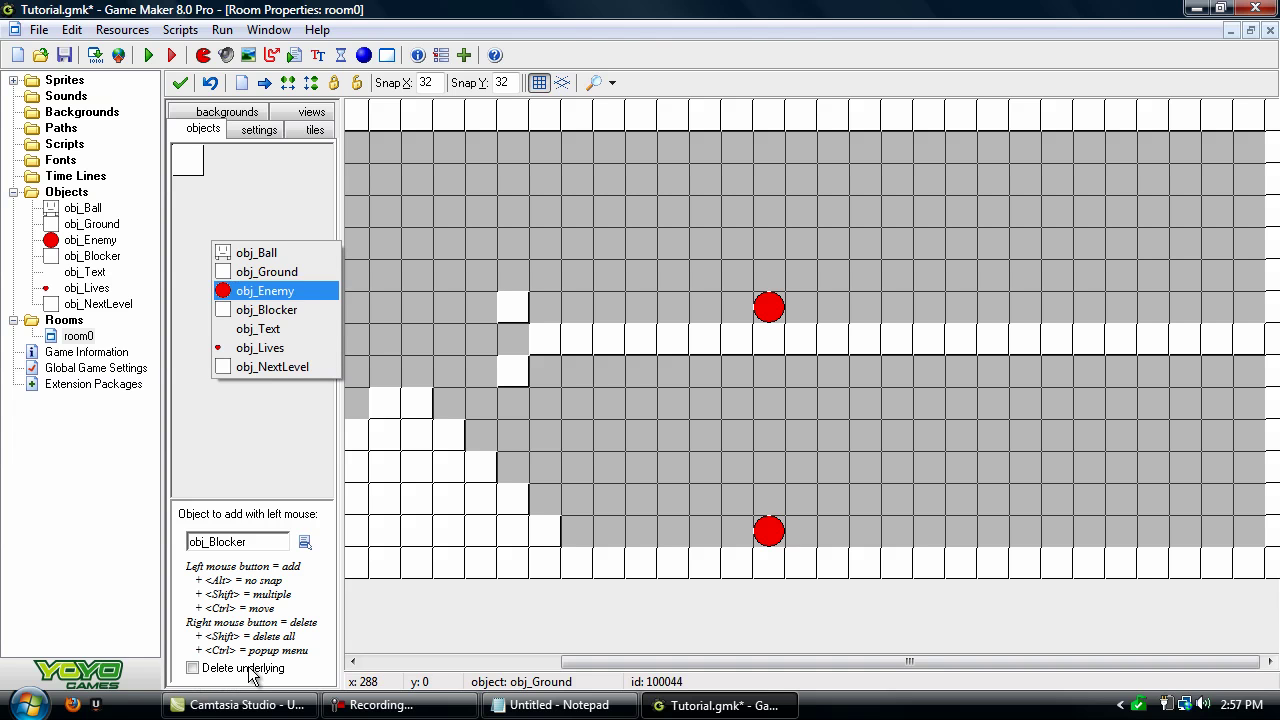
key("Return")
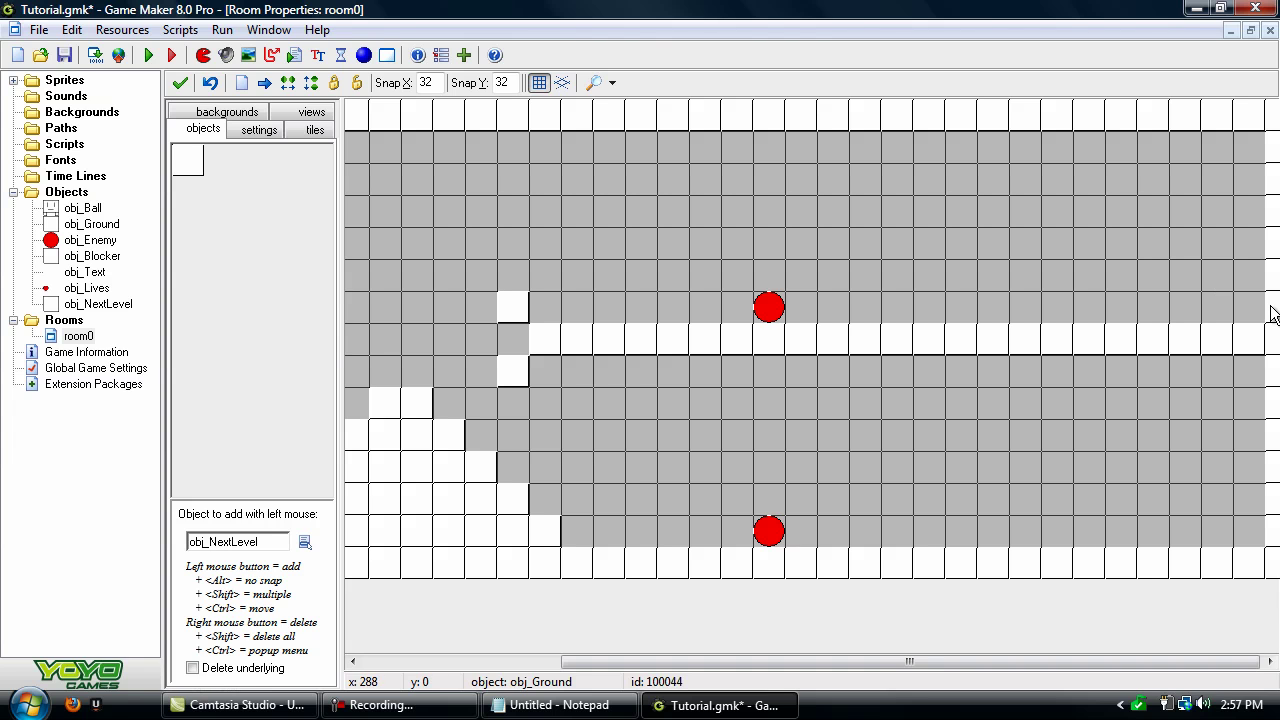
left_click(1249, 307)
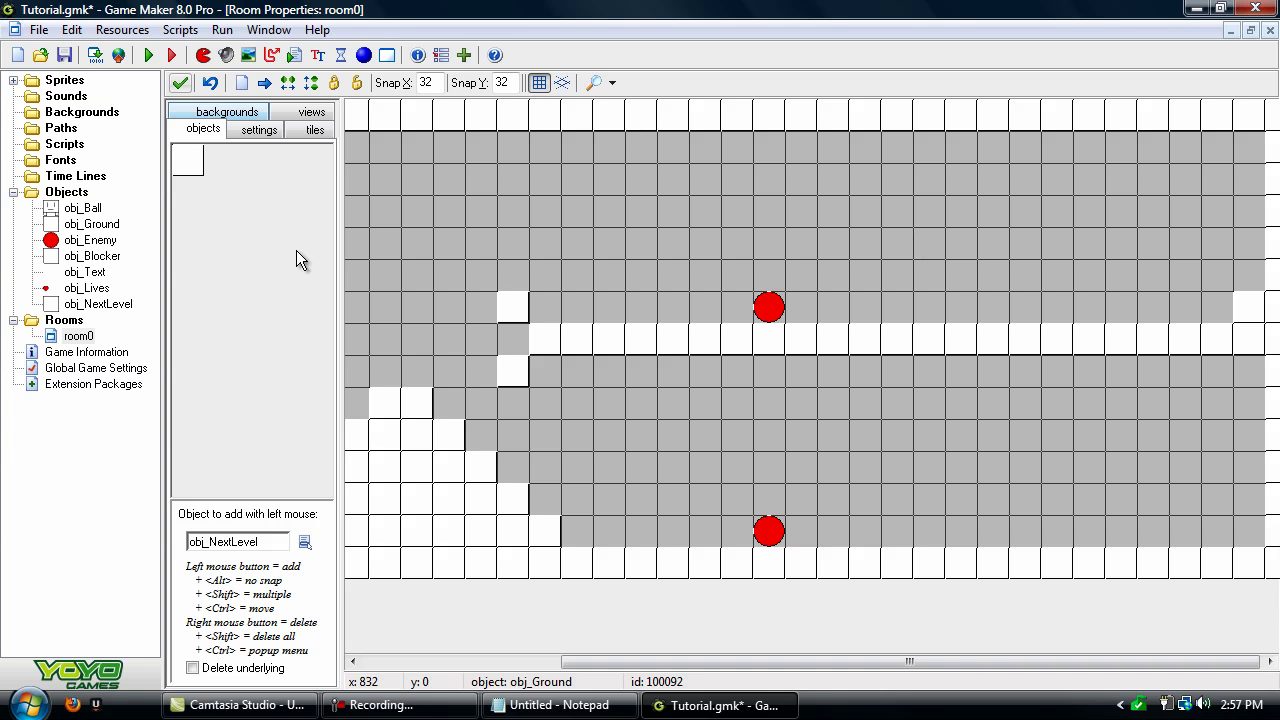
- Enable the use of views in room0 and make View 0 visible when the room starts
left_click(311, 111)
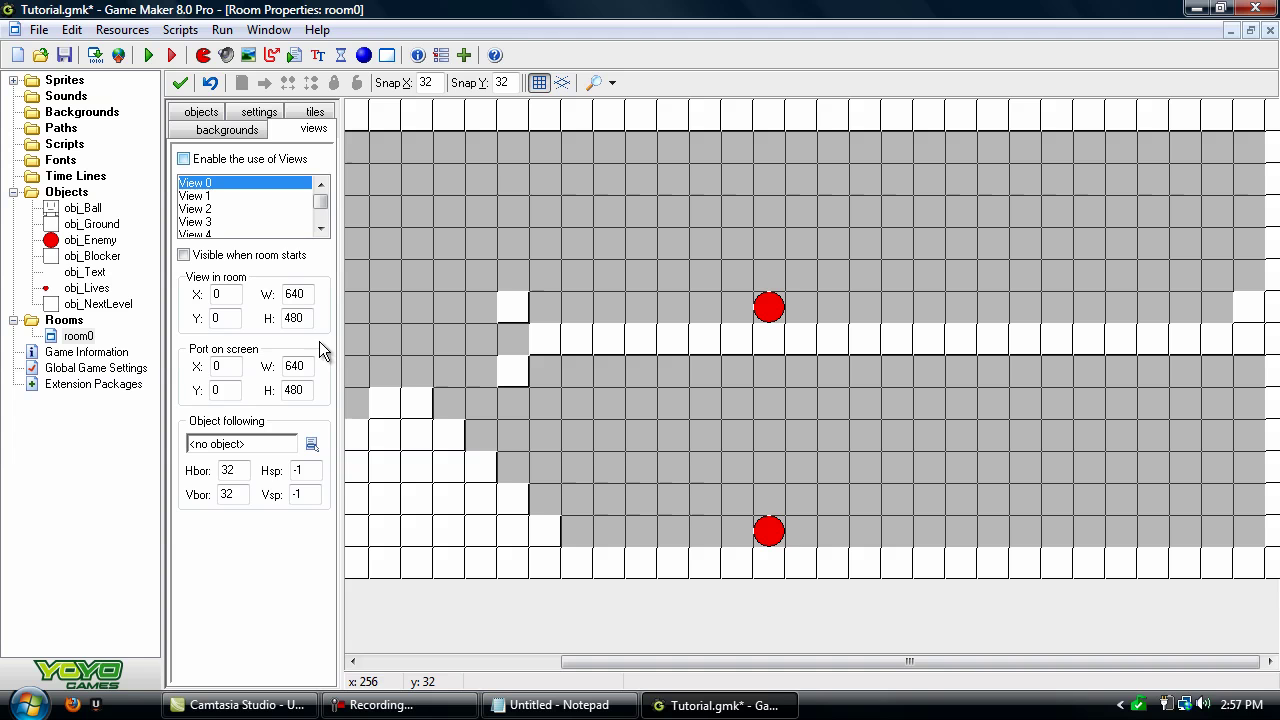
left_click(183, 158)
left_click(183, 254)
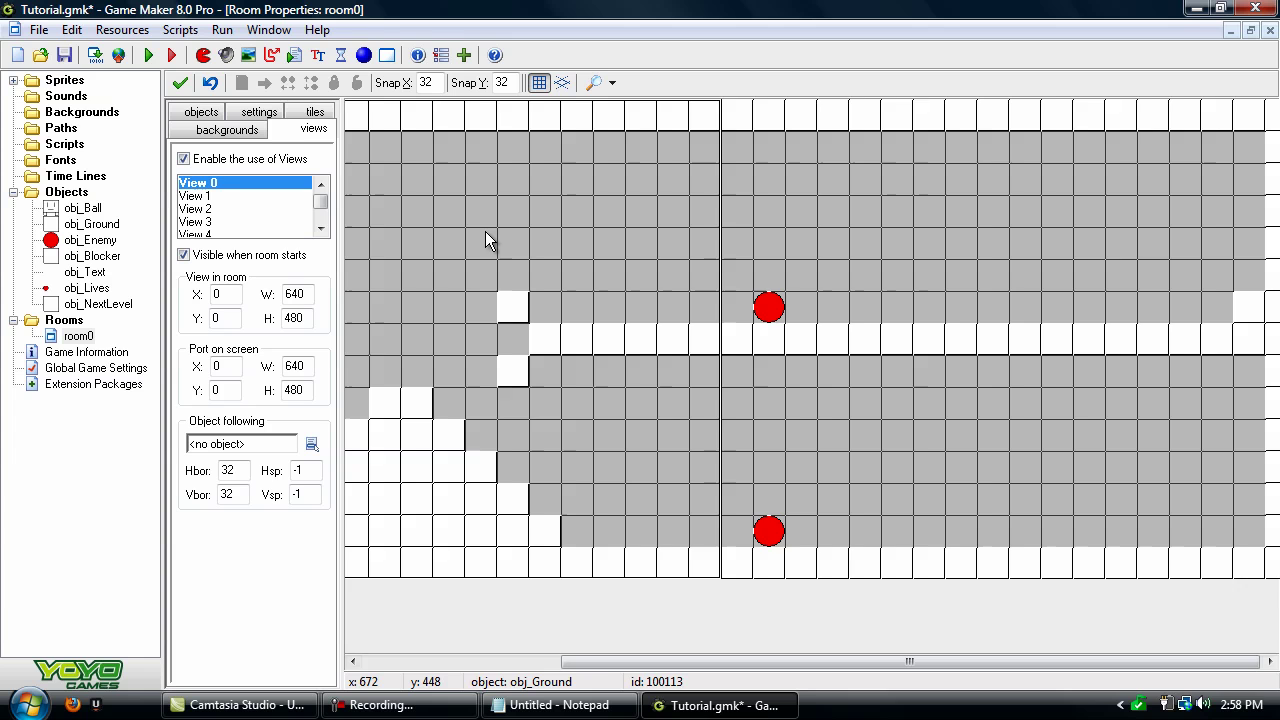
left_click_drag(771, 661, 733, 661)
scroll(735, 360, "up", 5)
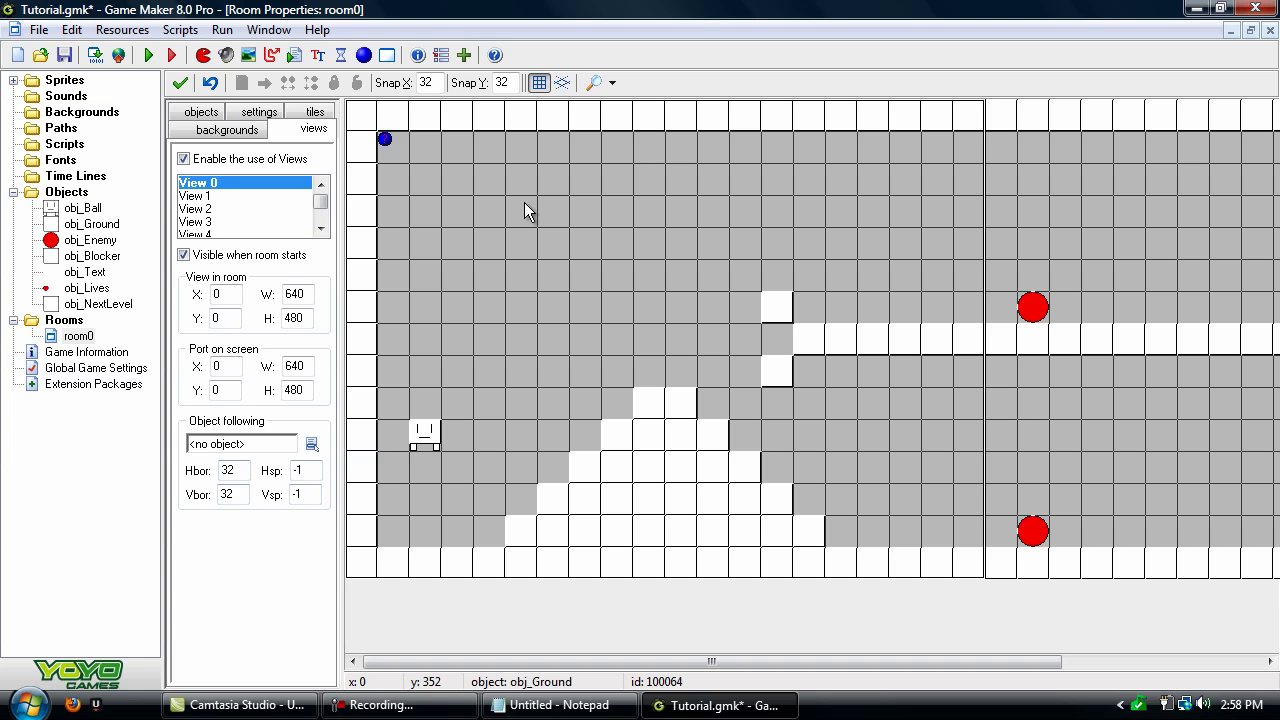
- Make View 0 follow obj_Ball with horizontal and vertical borders of 275, and save the room's changes
left_click(314, 441)
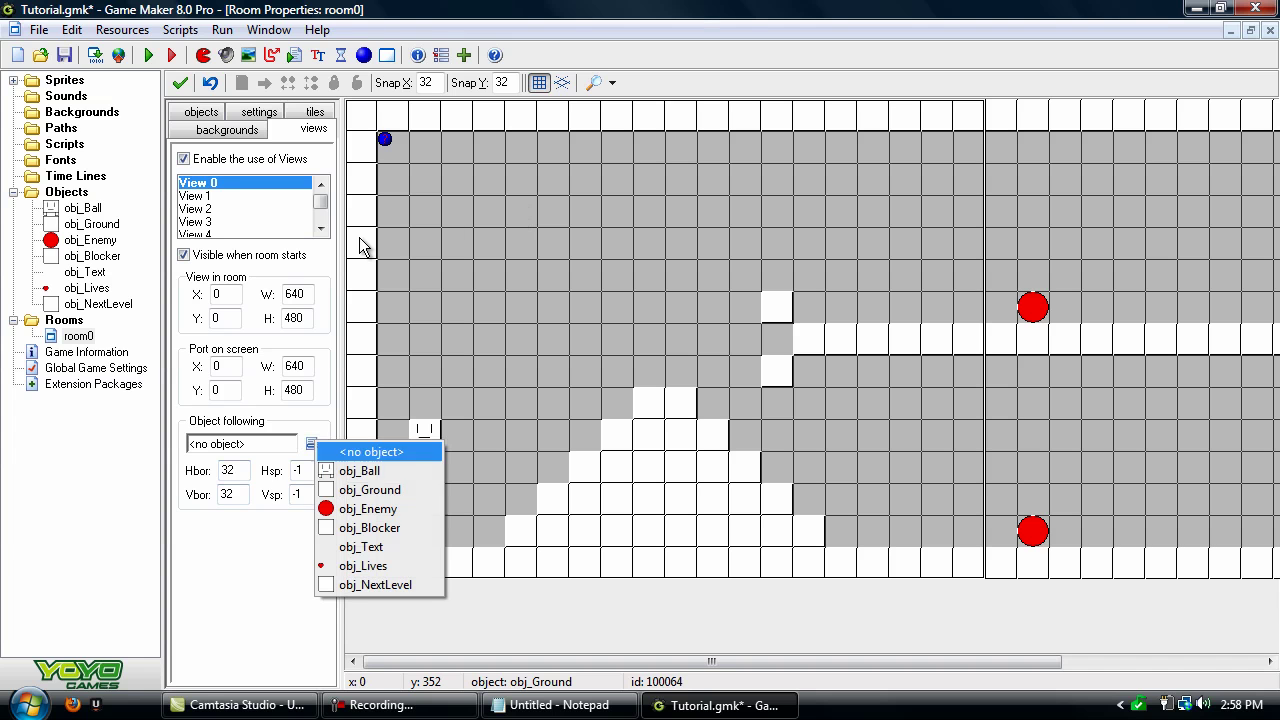
key("Return")
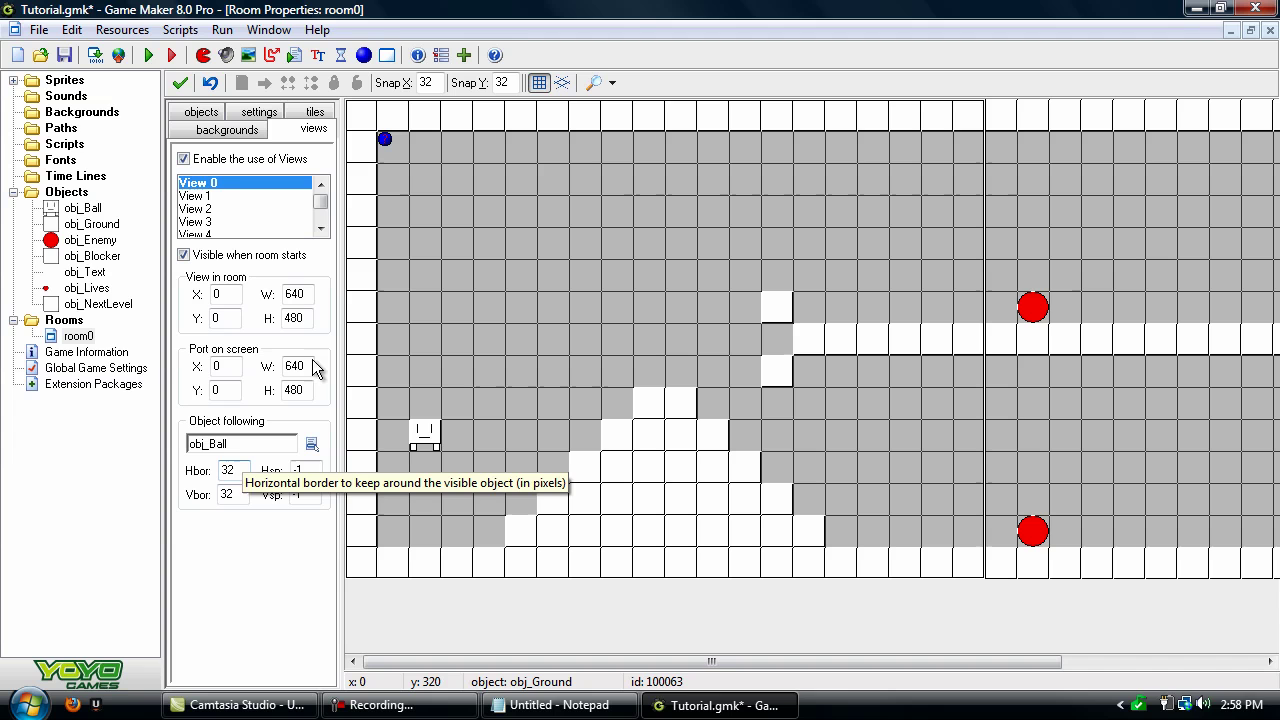
key("Tab")
type("27")
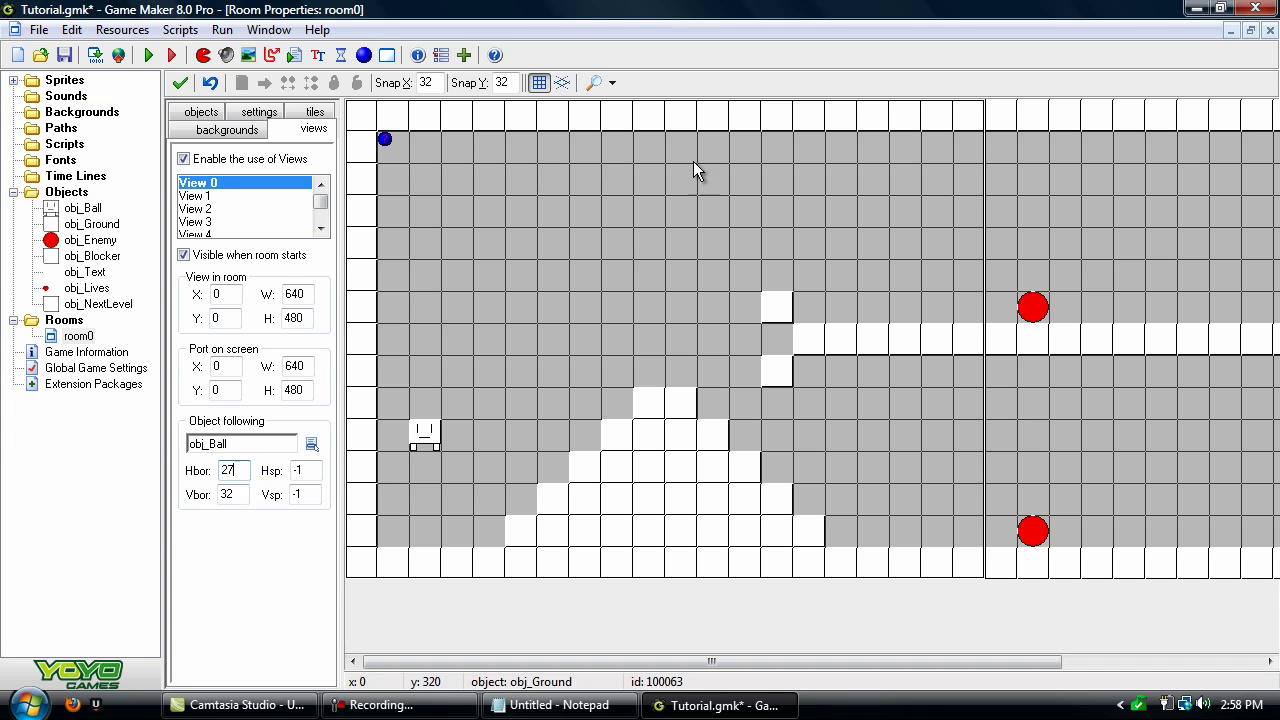
type("5")
key("Tab")
type("275")
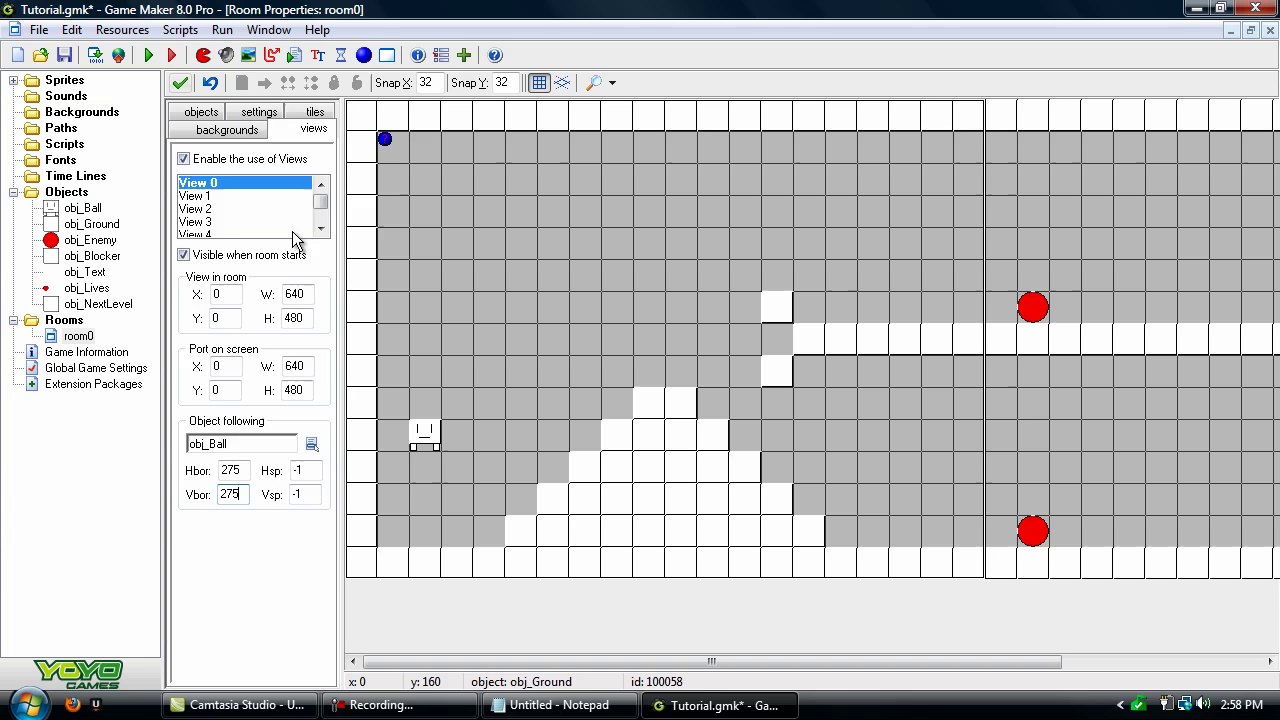
left_click(201, 112)
left_click(180, 83)
- Create a background resource from the clouds image, keeping the name background1
right_click(102, 113)
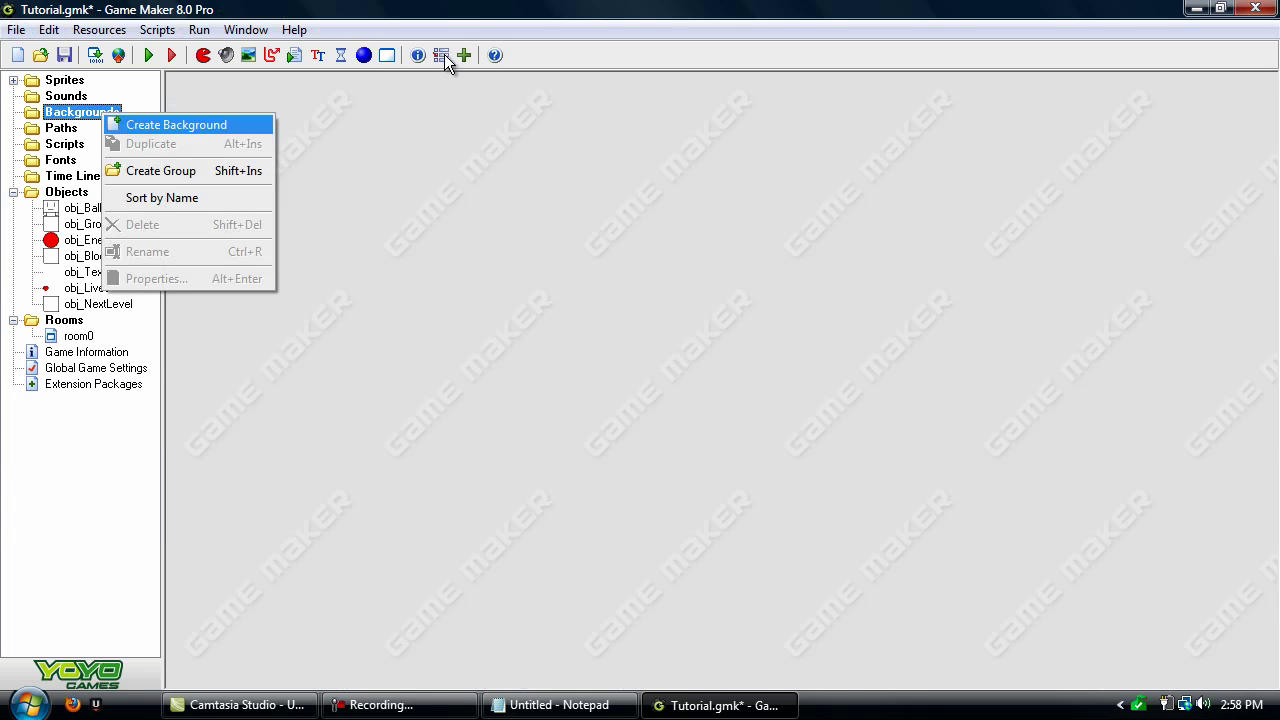
key("Return")
left_click(409, 314)
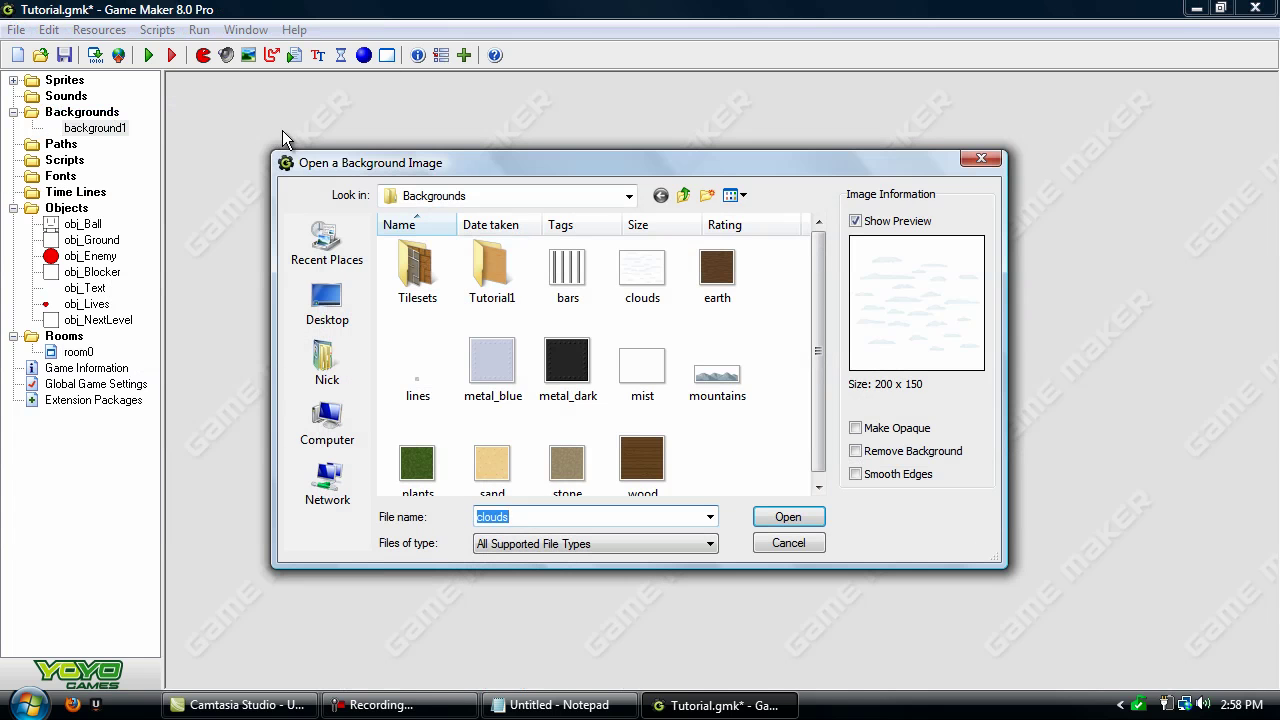
key("Return")
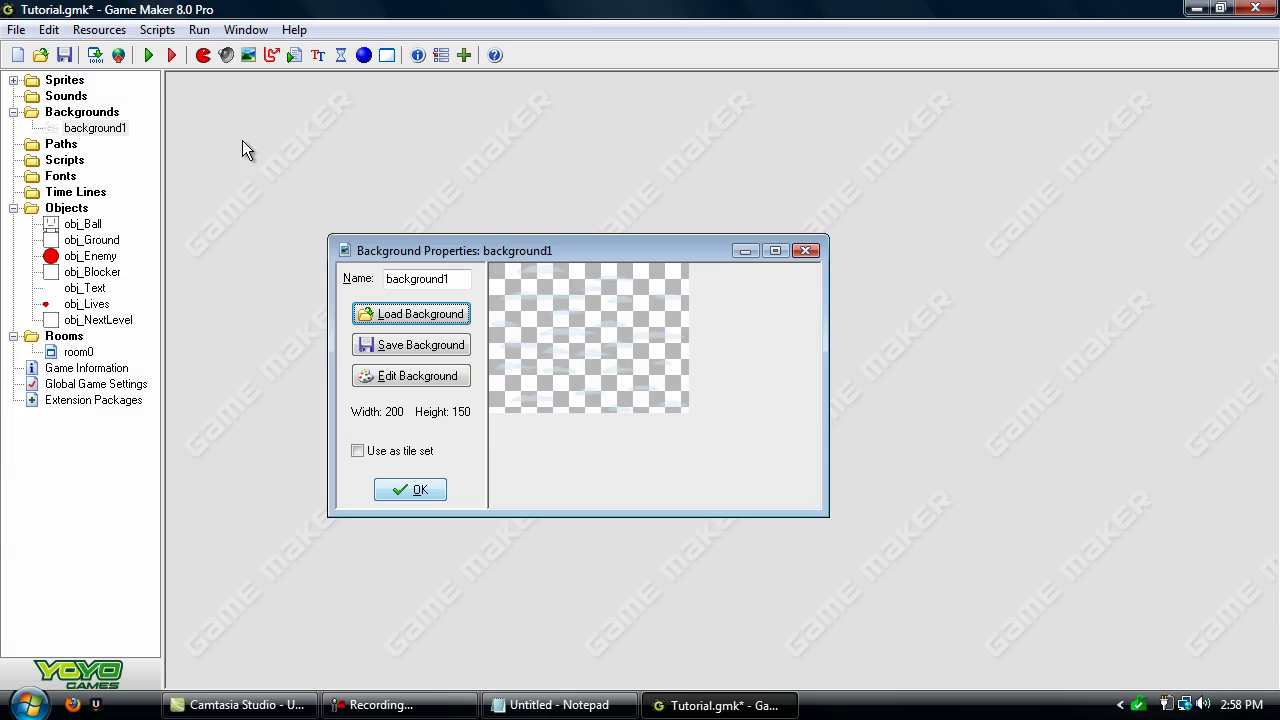
left_click(410, 489)
- Assign background1 to Background 0 of room0, tiled horizontally and vertically
left_click(13, 112)
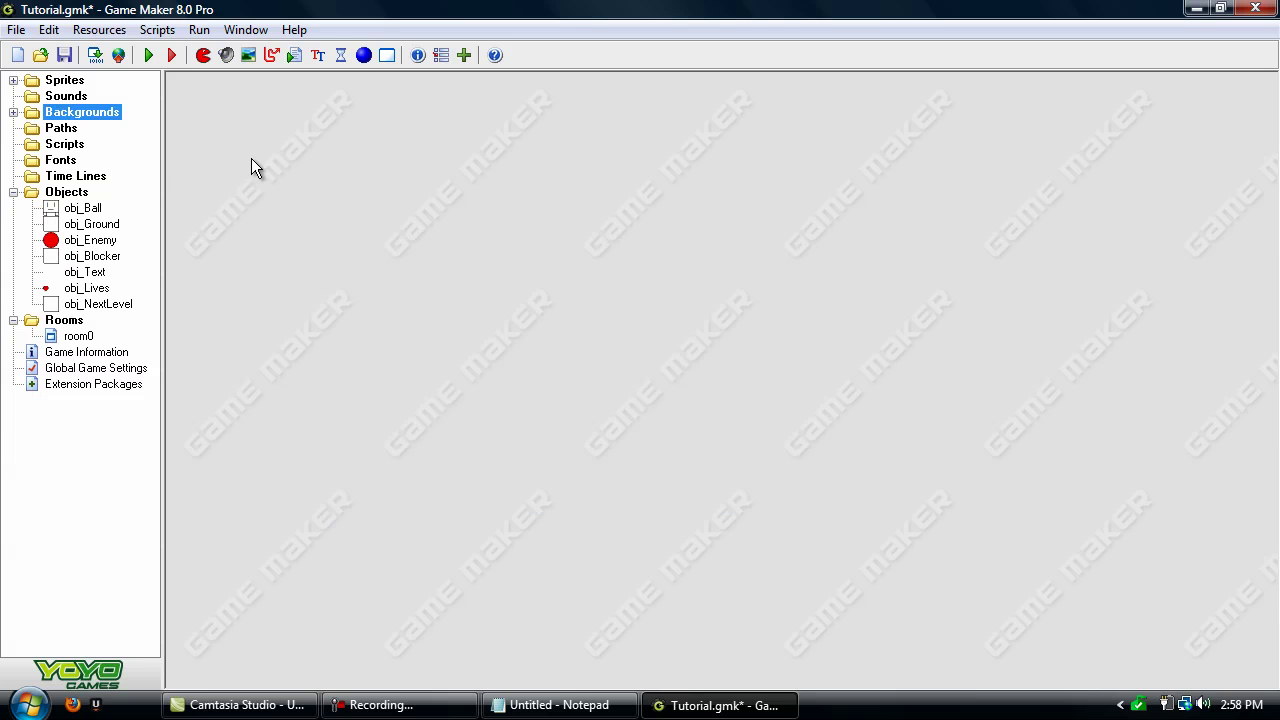
key("Down")
key("Down")
key("Down")
key("Down")
key("Down")
key("Left")
key("Down")
key("Down")
key("Return")
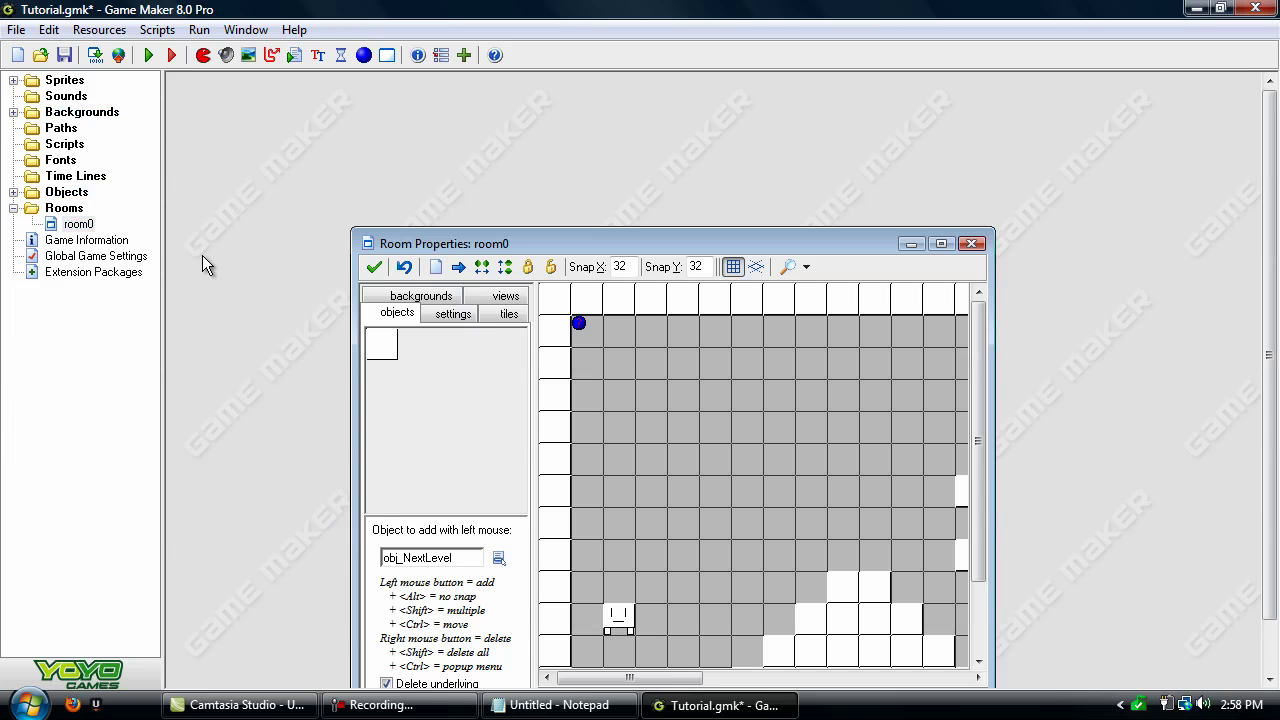
left_click(423, 296)
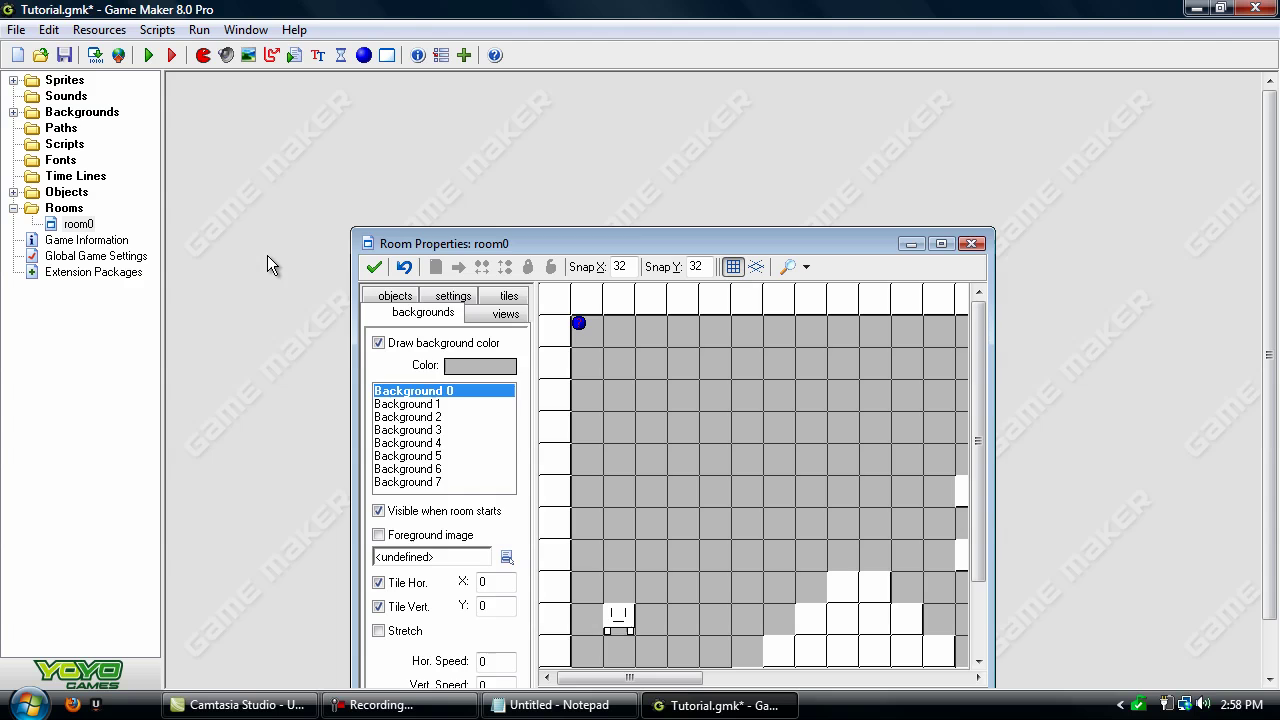
left_click(941, 243)
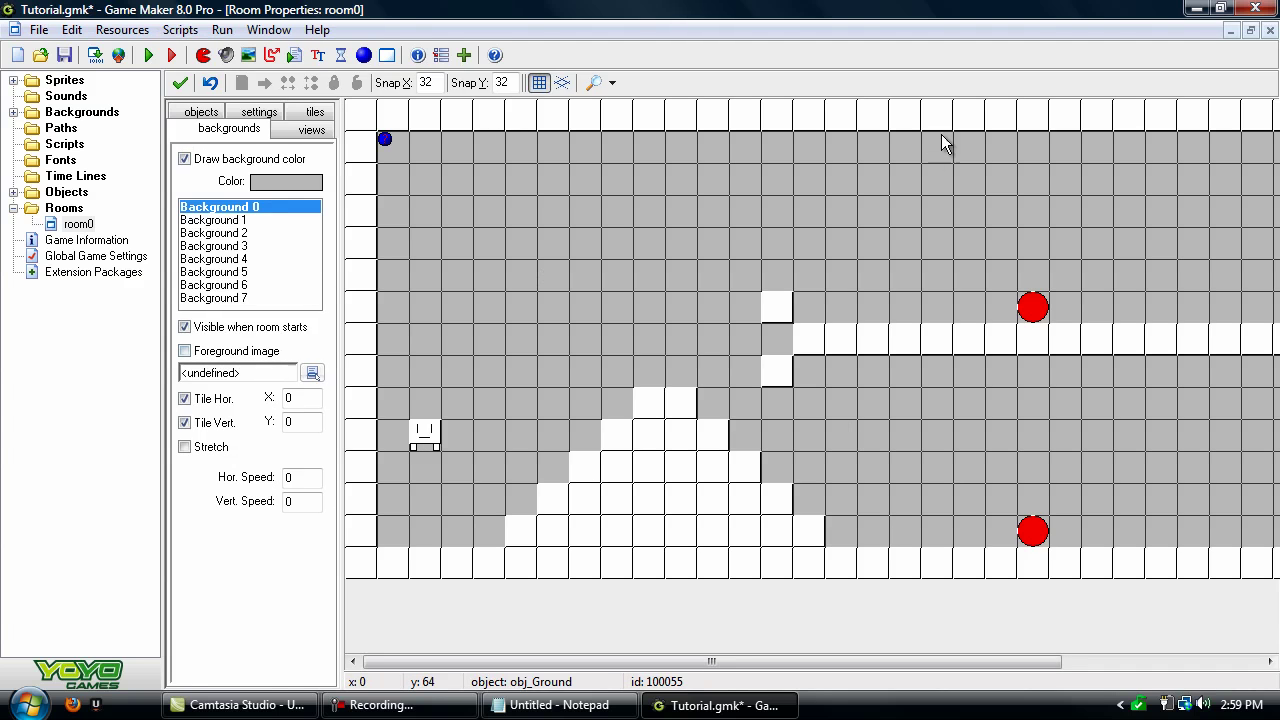
left_click(312, 372)
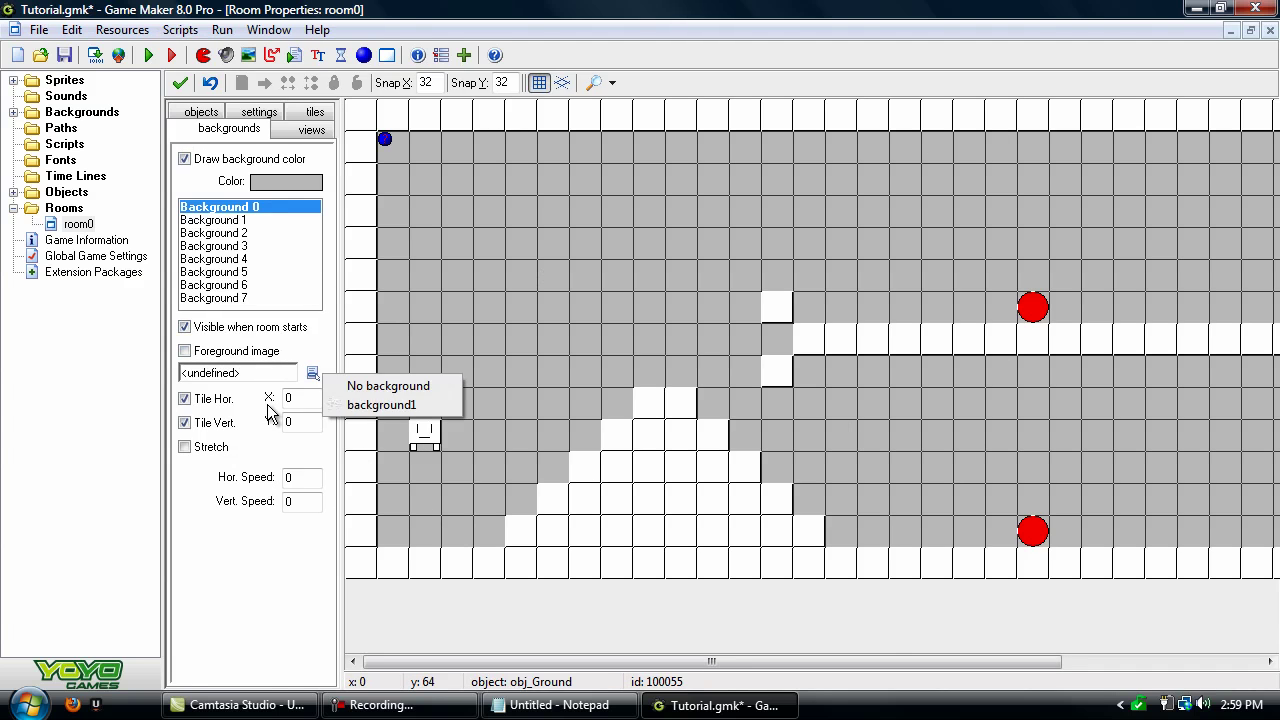
key("Down")
key("Return")
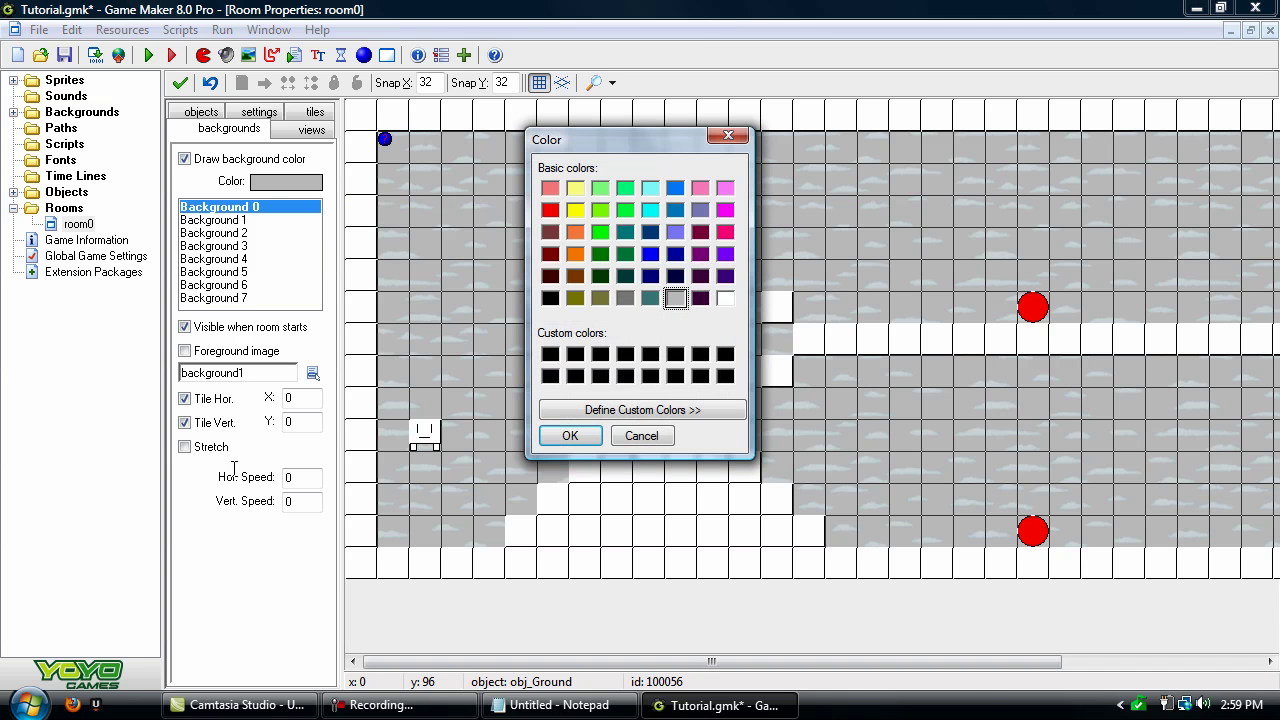
- Set room0's background color to a custom teal with hue 120, saturation 240 and luminance 92
key("alt+d")
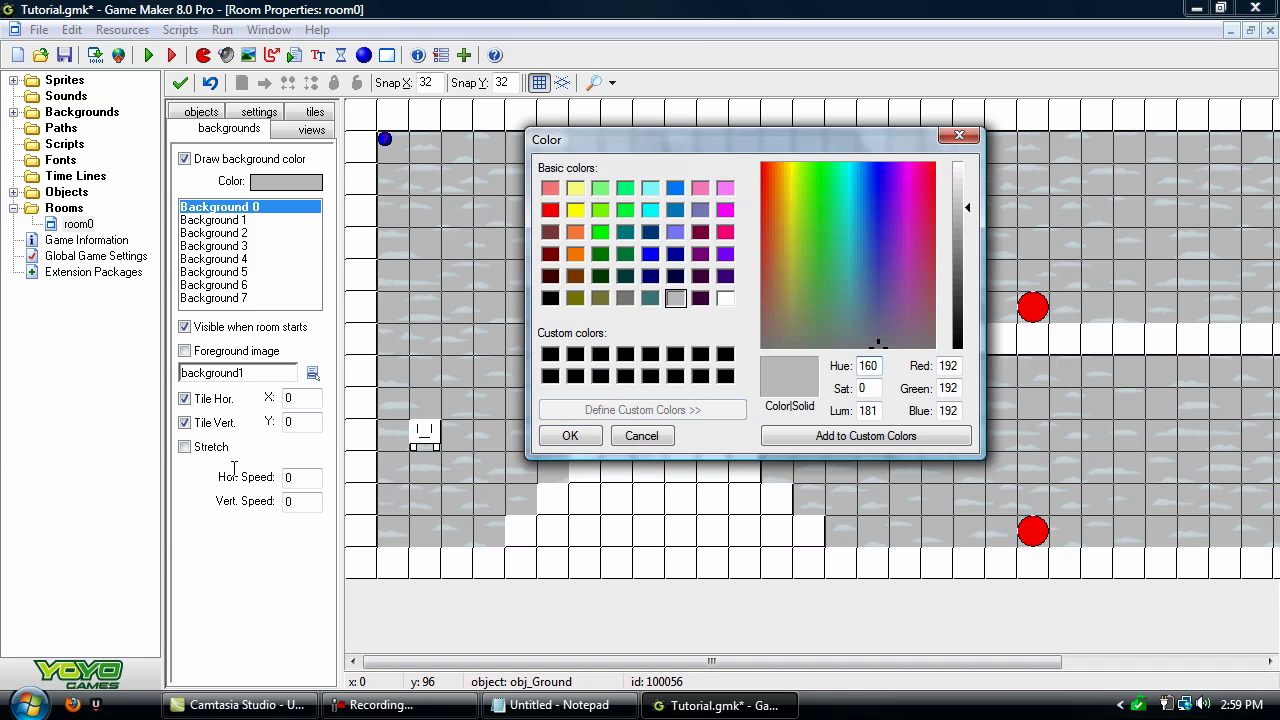
left_click_drag(846, 166, 849, 162)
left_click_drag(967, 208, 967, 277)
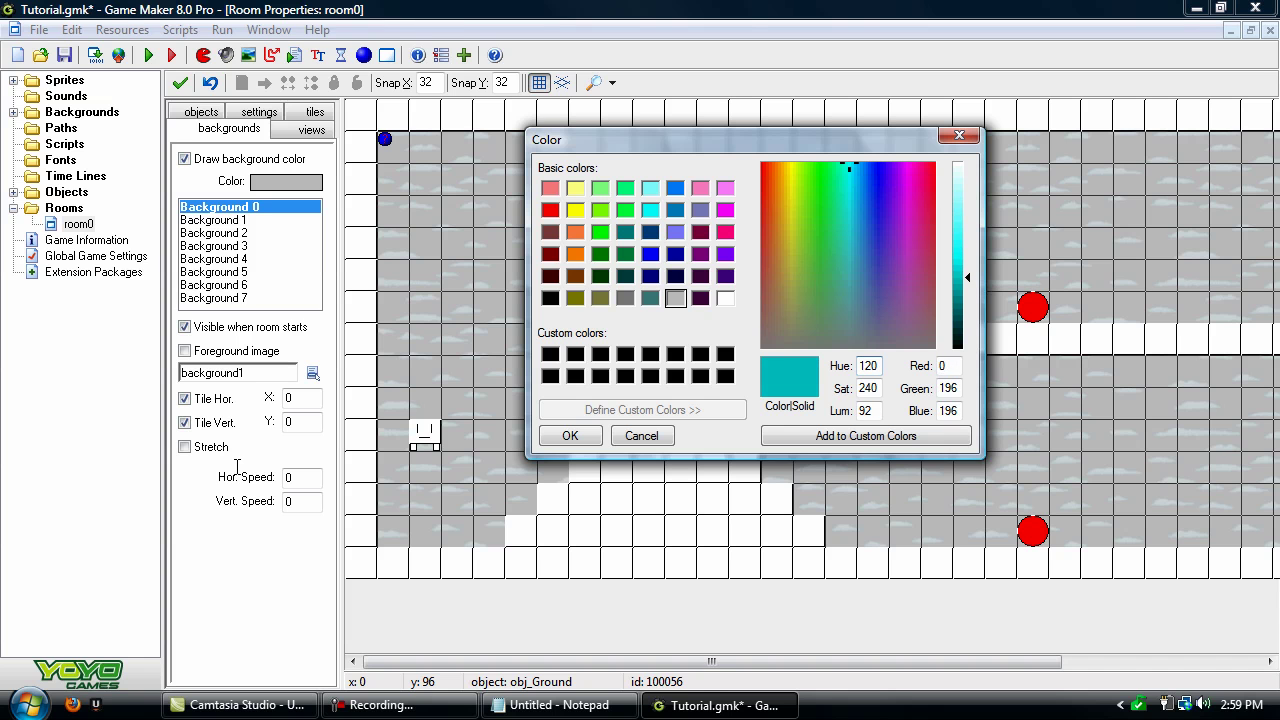
left_click(570, 436)
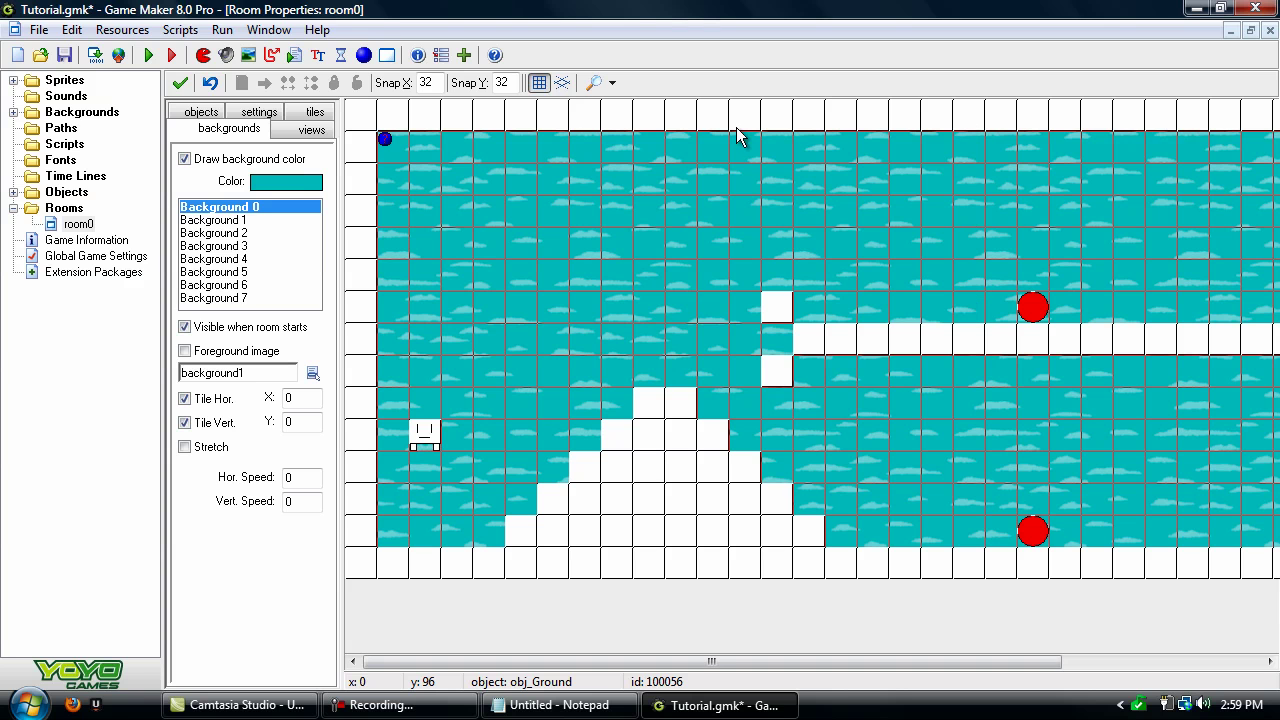
- Create a second background resource from the metal_dark image, keeping the name background2
right_click(62, 115)
left_click(112, 124)
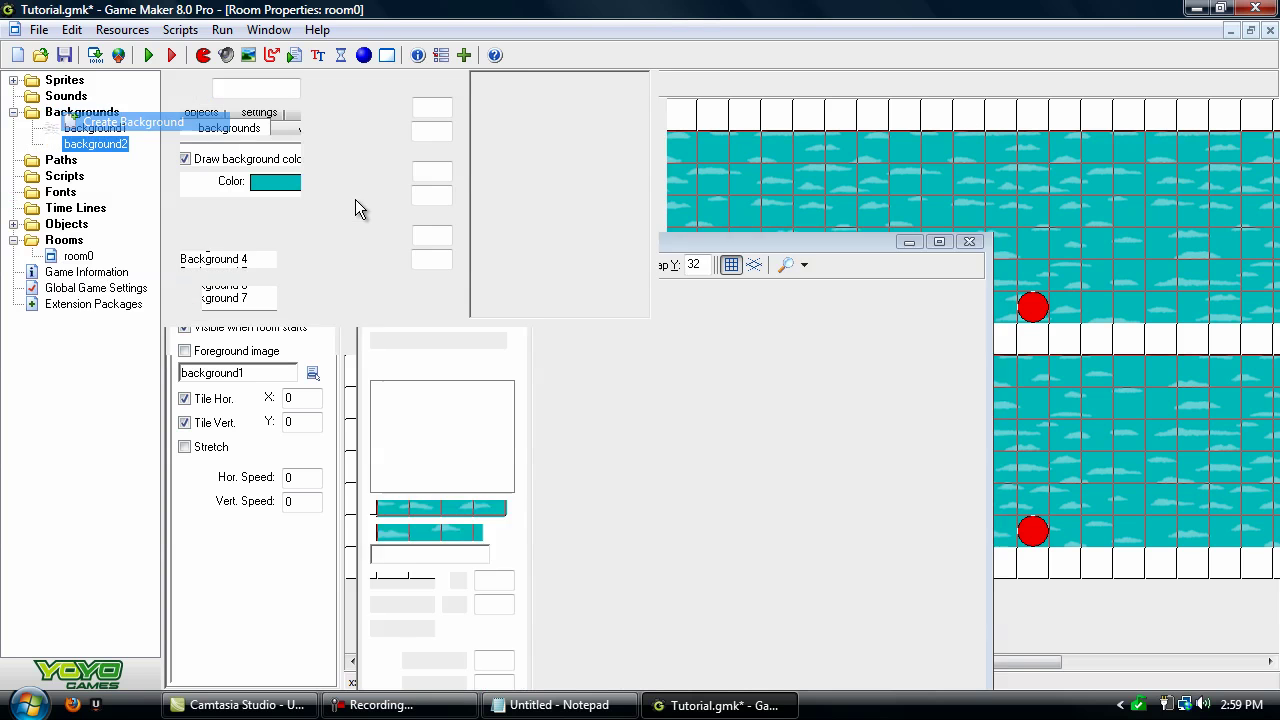
left_click(240, 123)
left_click(567, 365)
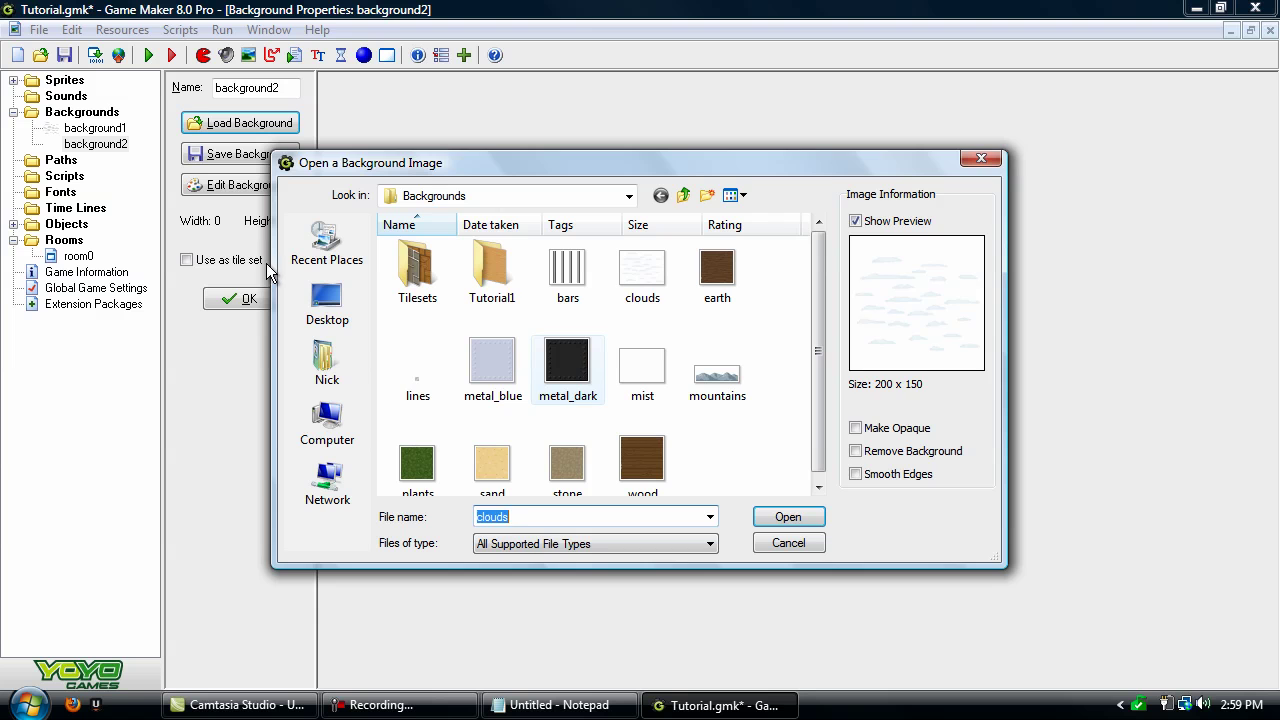
key("Return")
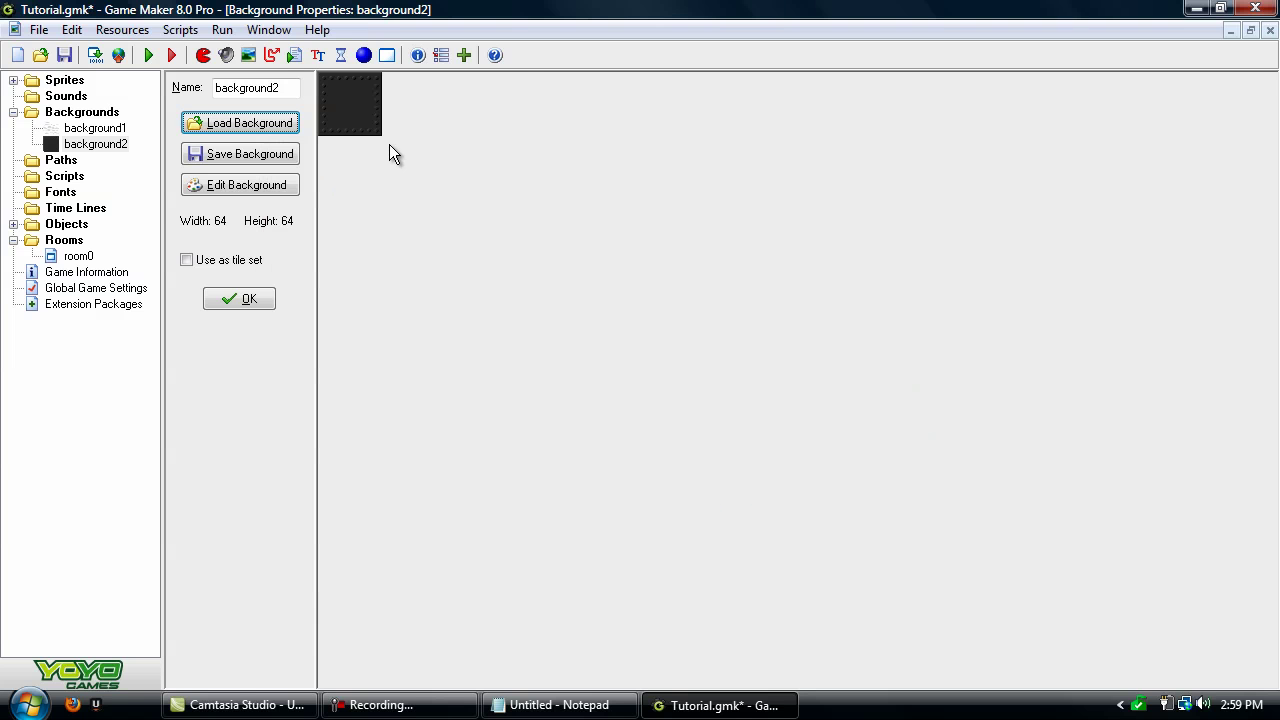
left_click(240, 299)
- Try background2 as Background 0 of room0 and switch back to background1
left_click(313, 373)
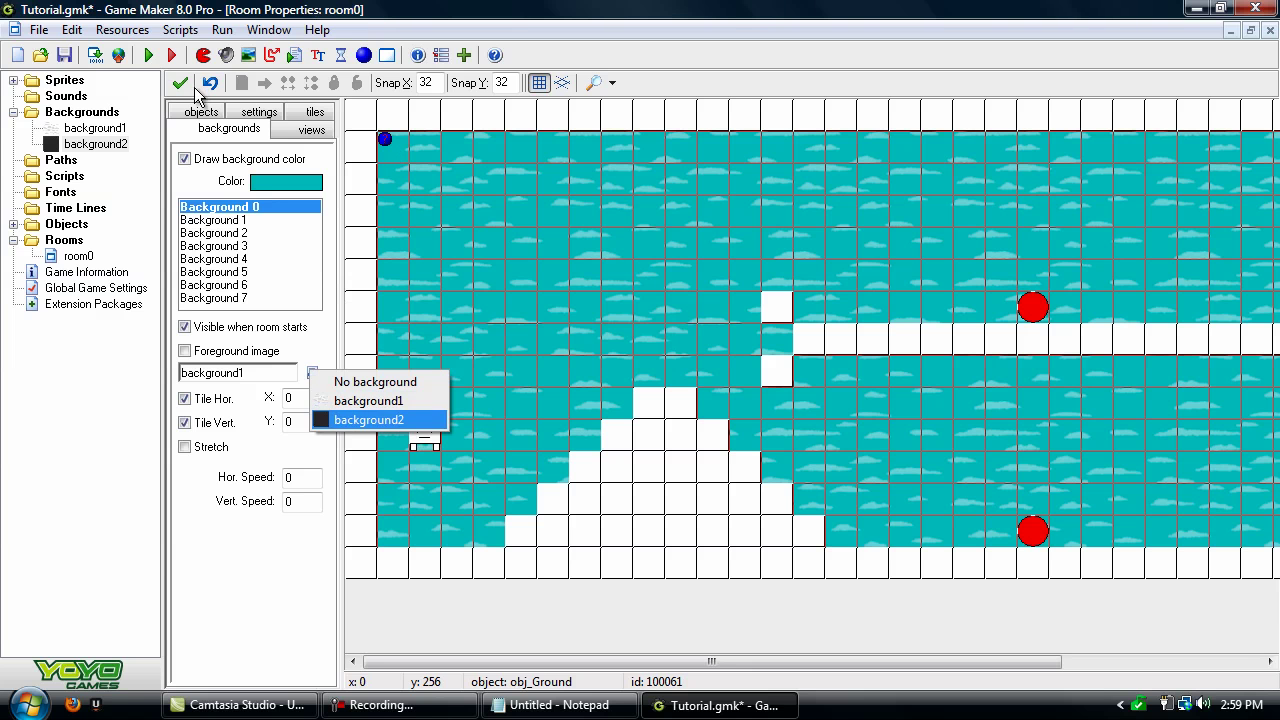
left_click(368, 420)
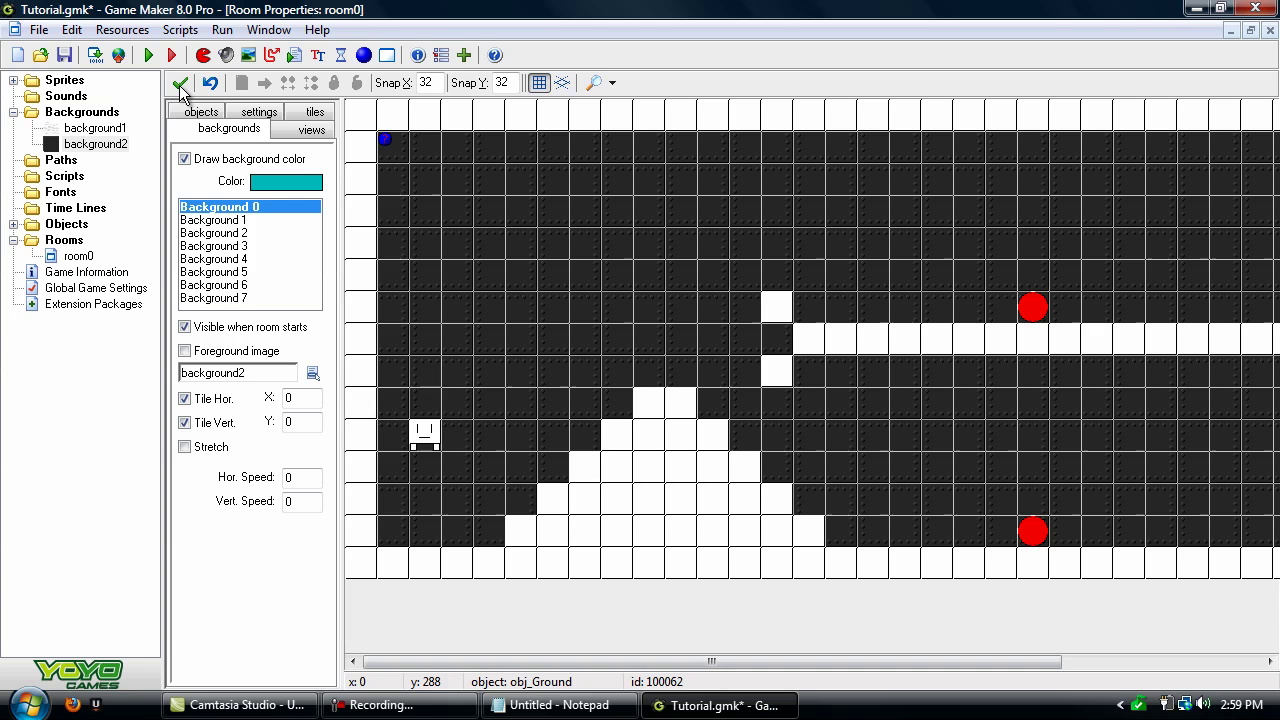
left_click(319, 370)
left_click(381, 398)
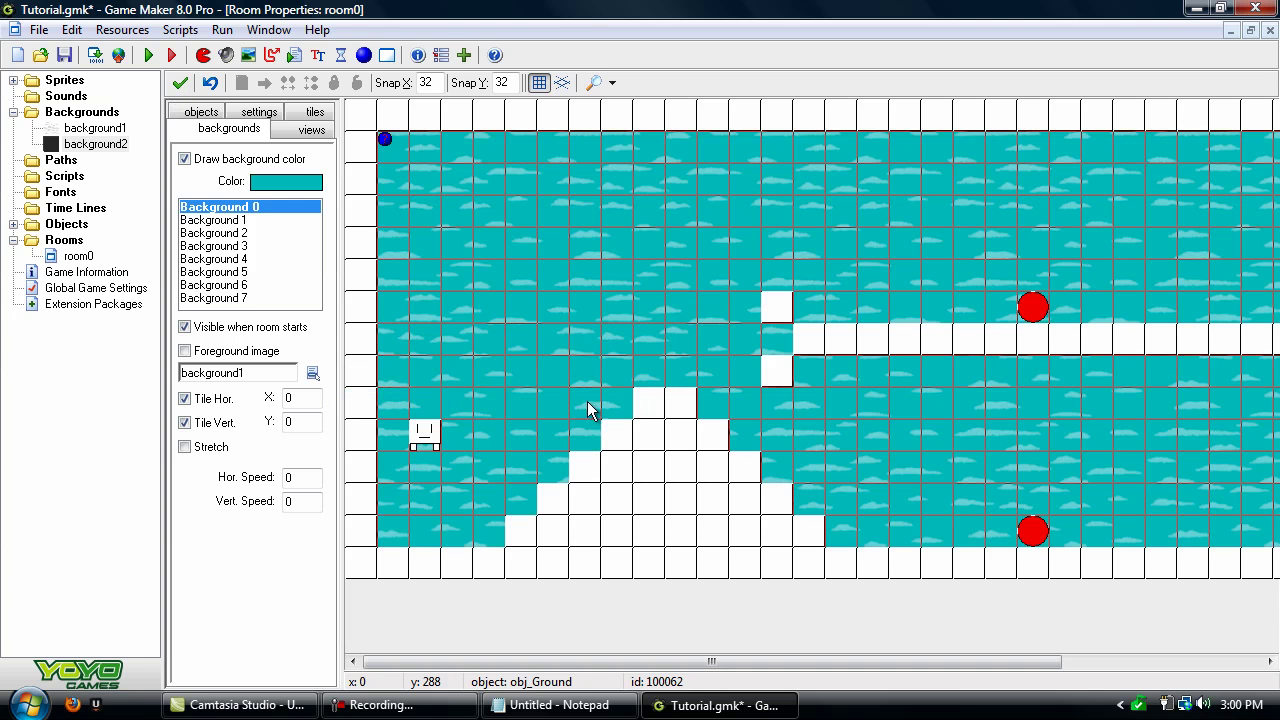
- Save room0's changes and create a new room with Snap X and Snap Y set to 32
left_click(201, 112)
left_click(180, 83)
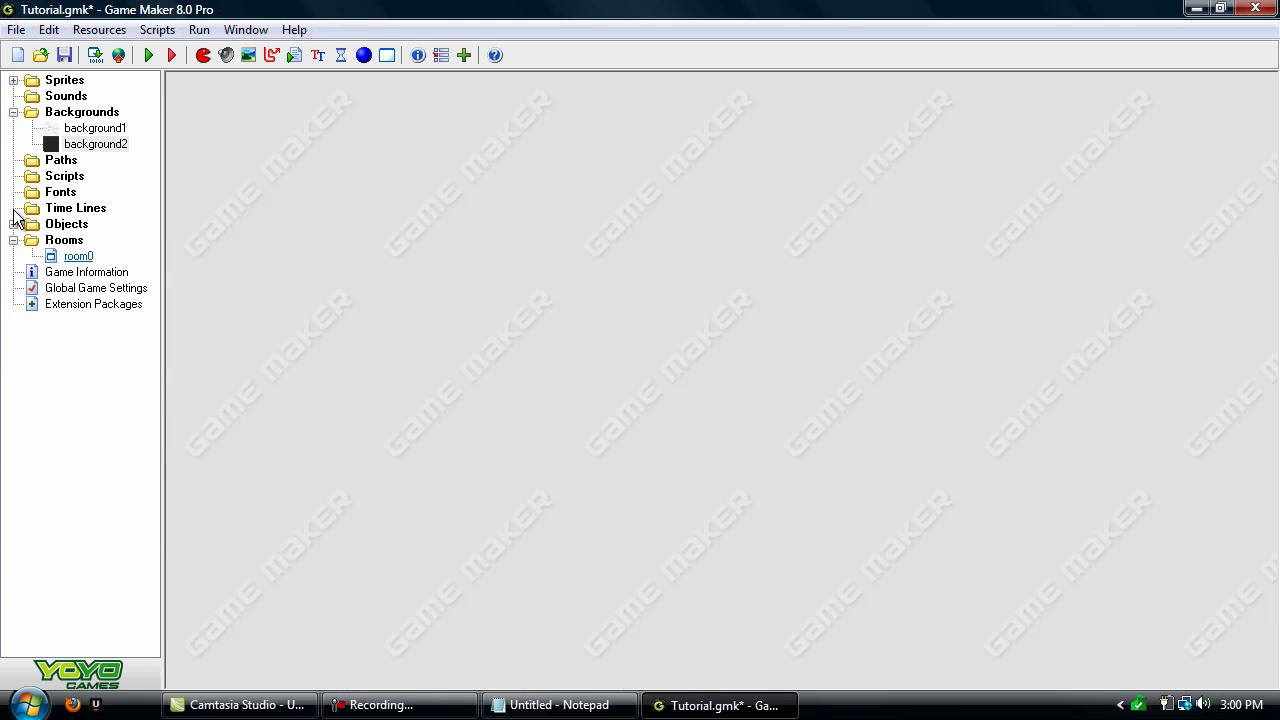
right_click(71, 243)
key("Return")
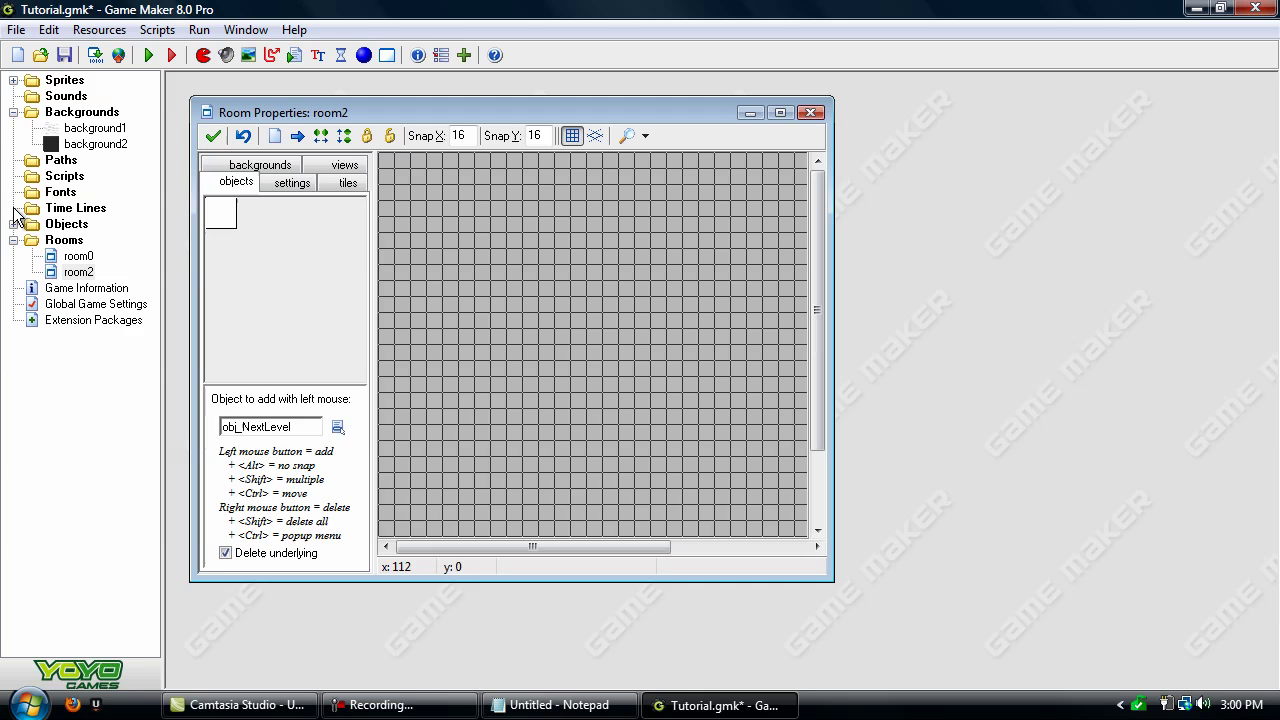
key("Tab")
type("32")
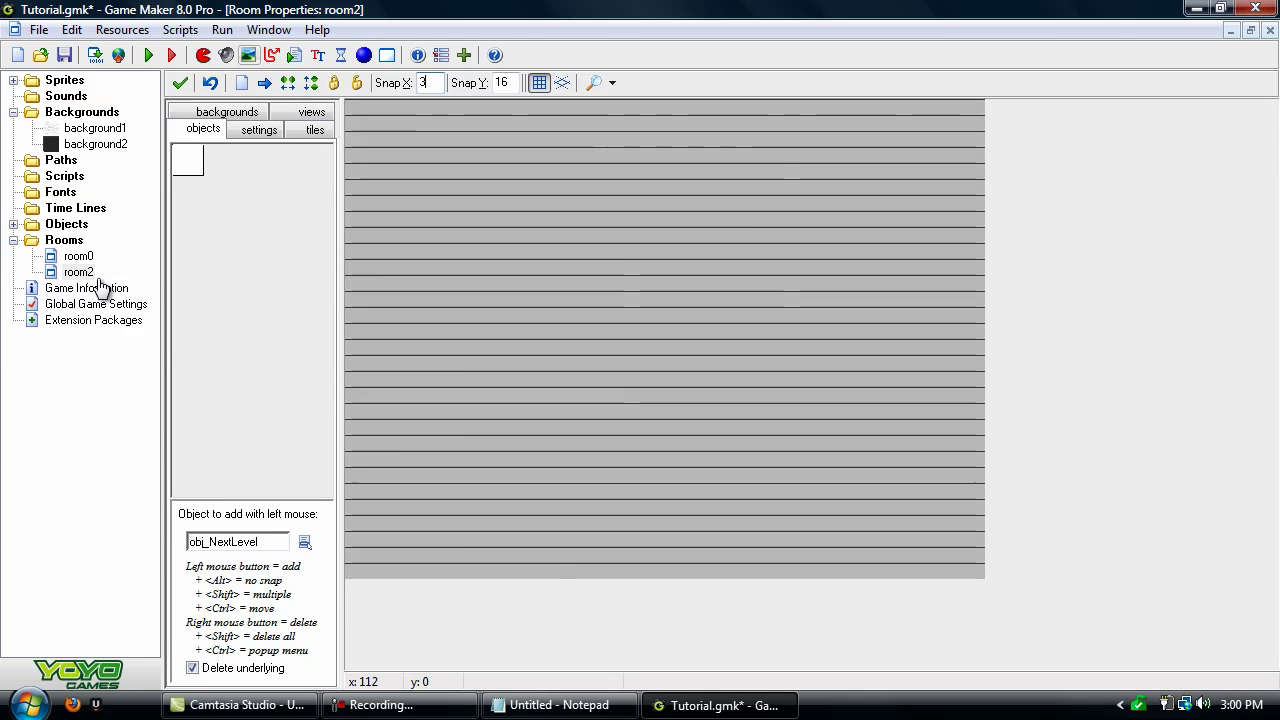
key("Tab")
type("32")
- Enclose room2 with a one-cell-thick border of obj_Ground blocks along all four edges
left_click(274, 270)
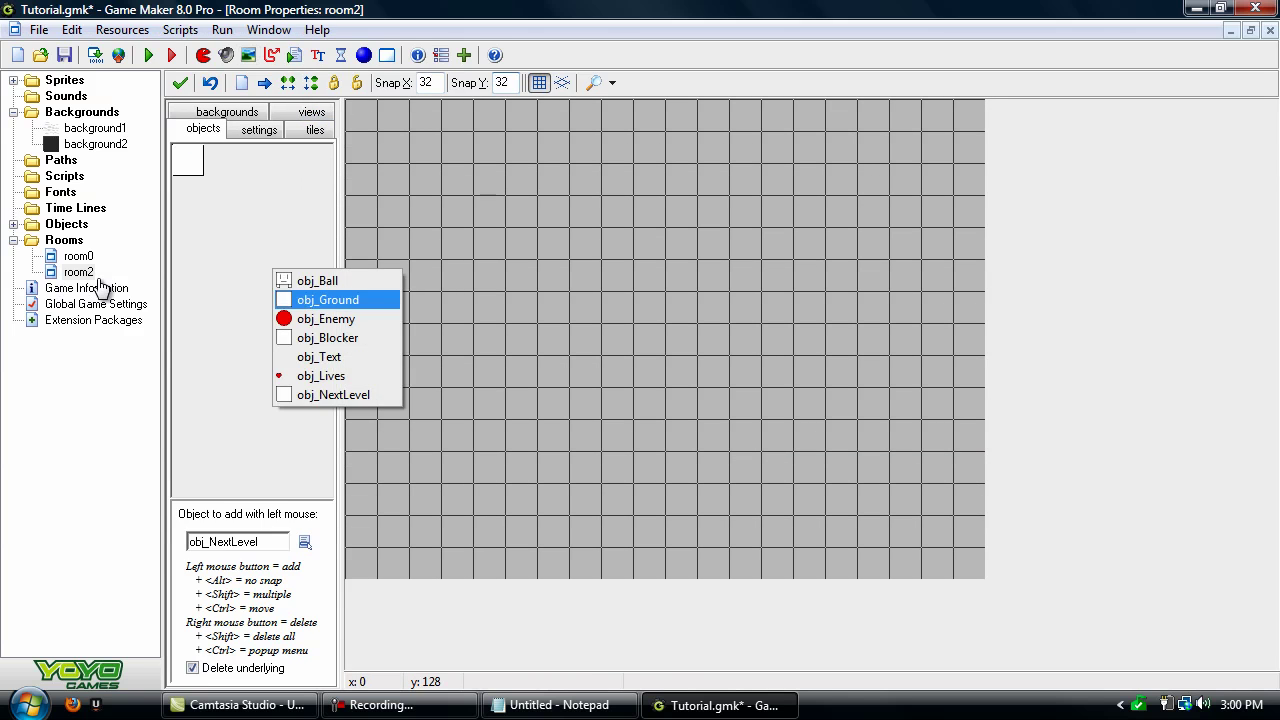
left_click(330, 300)
mouse_move(361, 116)
left_mouse_down("shift")
mouse_move(361, 564)
mouse_move(713, 564)
mouse_move(937, 532)
mouse_move(937, 564)
mouse_move(969, 372)
mouse_move(969, 148)
mouse_move(745, 116)
mouse_move(441, 116)
left_mouse_up("shift")
right_click(393, 116)
left_click_drag(809, 532, 937, 532, "shift")
- Place one obj_Ball left of center, two empty cells above the floor, and one obj_Text in room2's upper-left inner corner cell
left_click(272, 239)
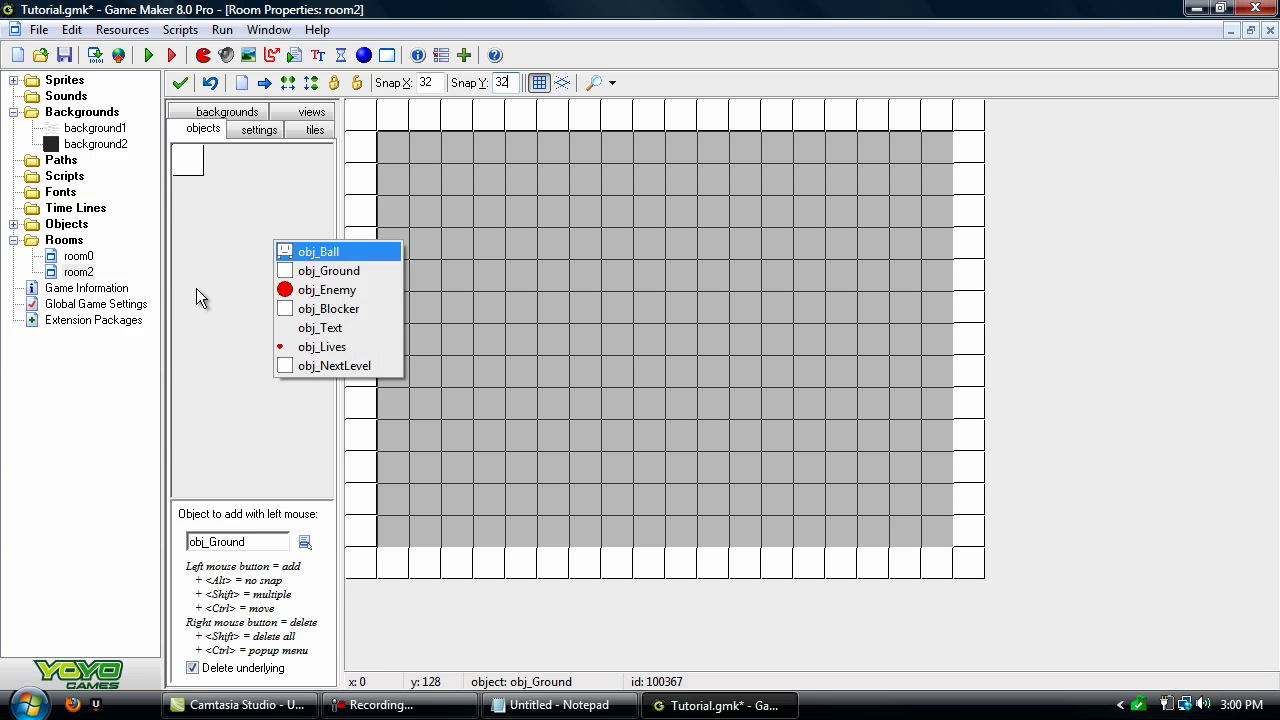
left_click(320, 251)
left_click(553, 467)
left_click(208, 218)
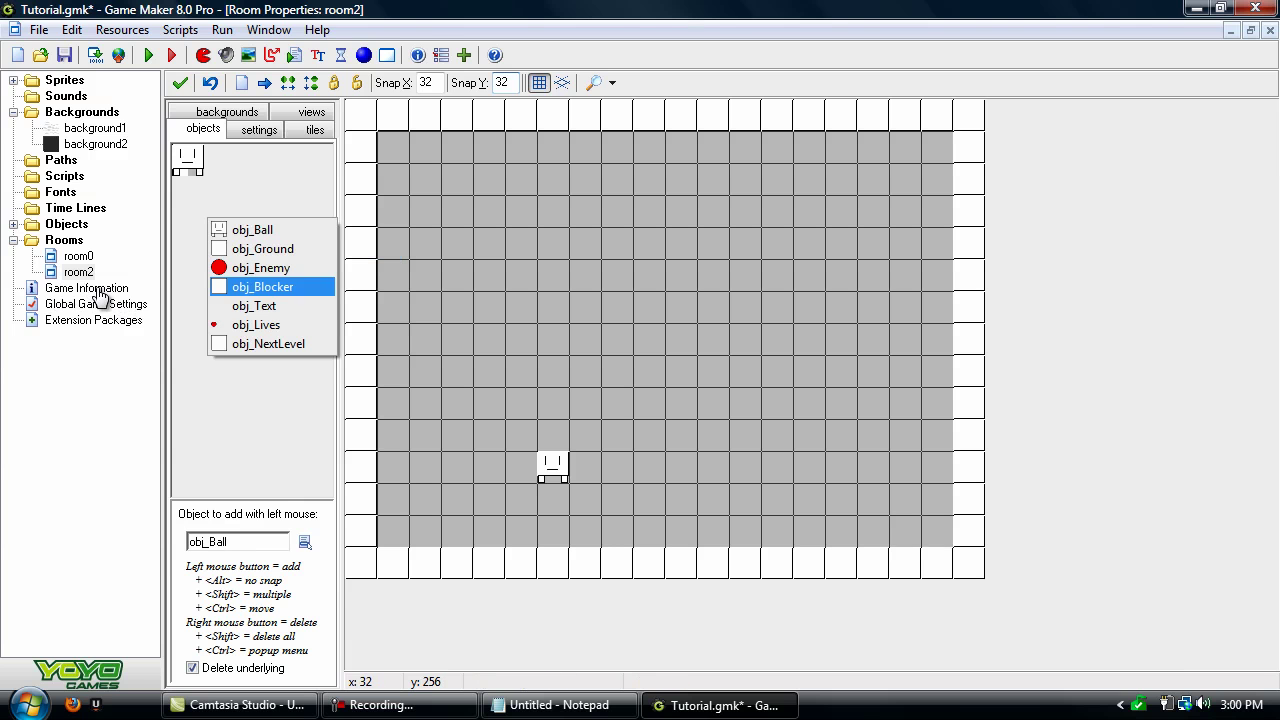
left_click(262, 306)
left_click(390, 146)
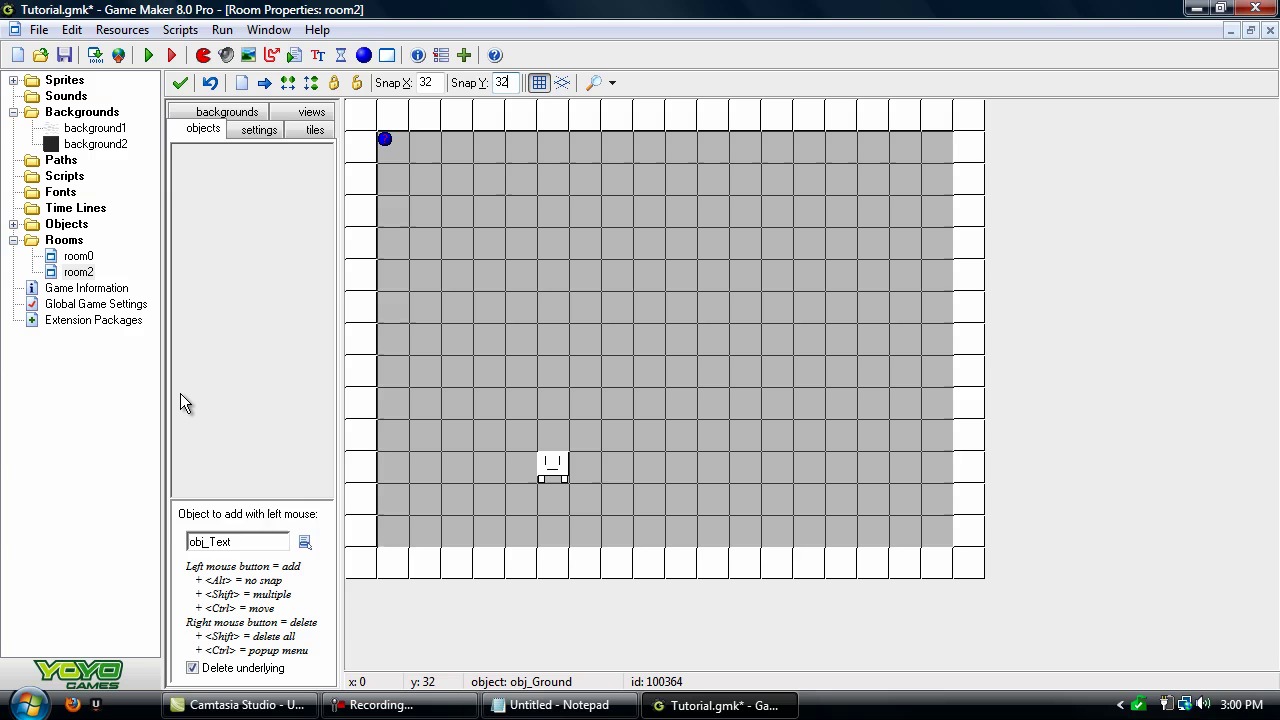
- Assign background2 to Background 0 of room2 and save the room's changes
left_click(228, 112)
left_click(184, 399)
left_click(313, 372)
left_click(365, 424)
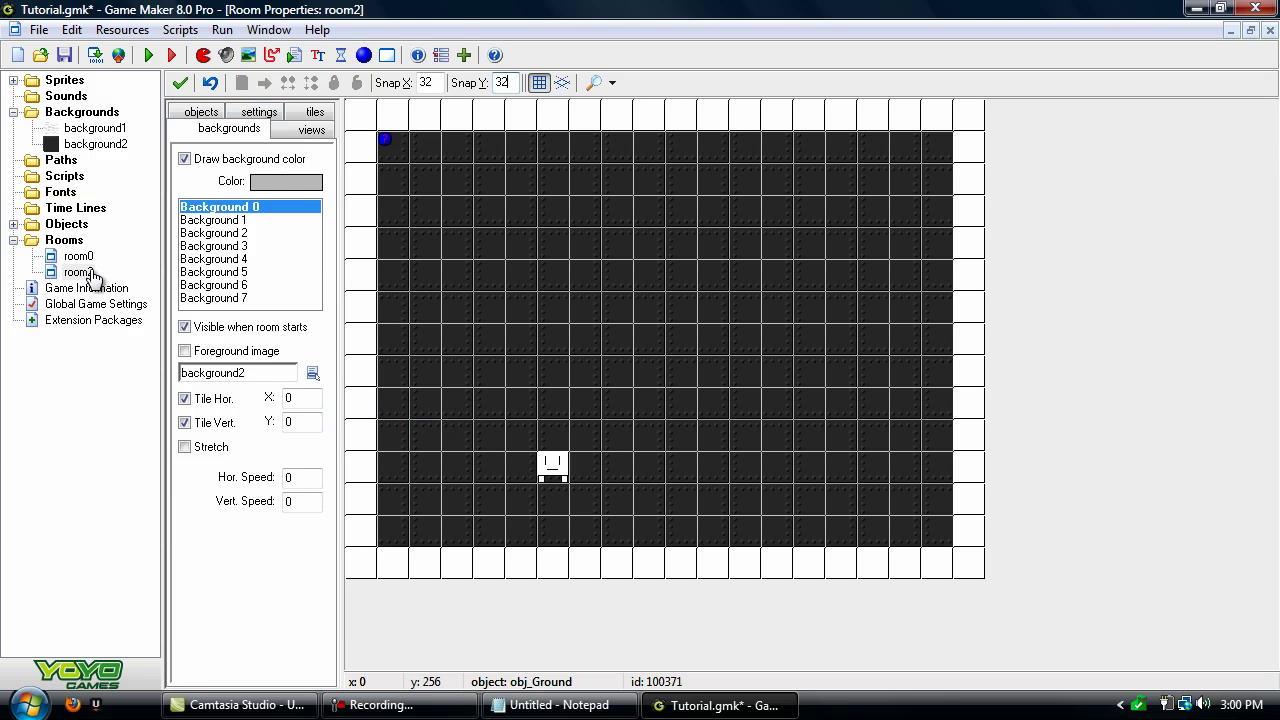
left_click(201, 112)
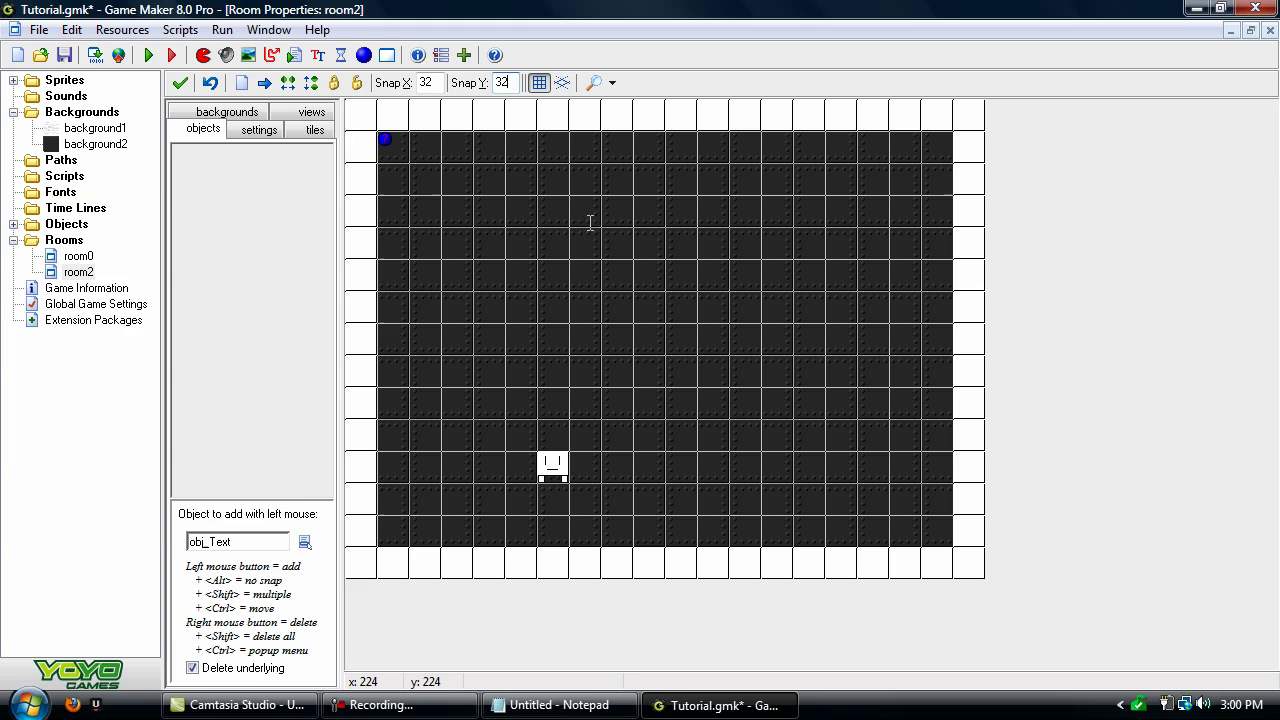
left_click(180, 83)
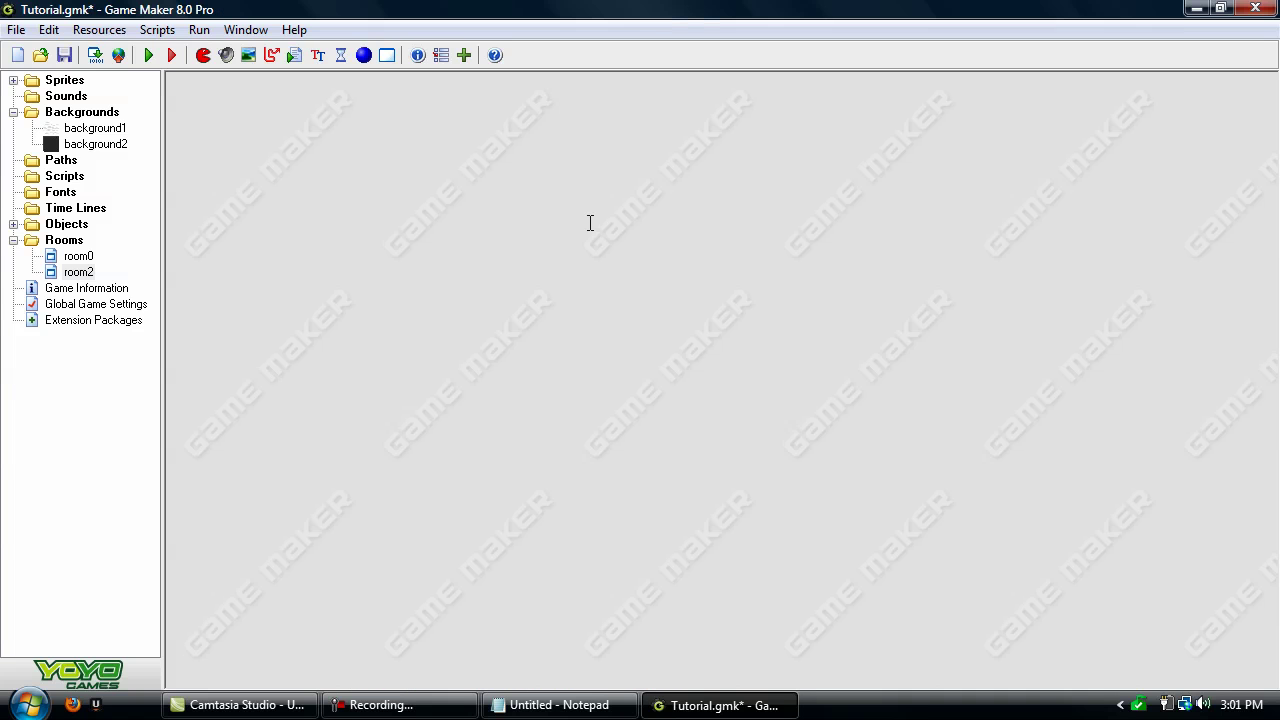
- Delete the obj_Lives object from the project
double_click(82, 112)
double_click(64, 208)
double_click(67, 192)
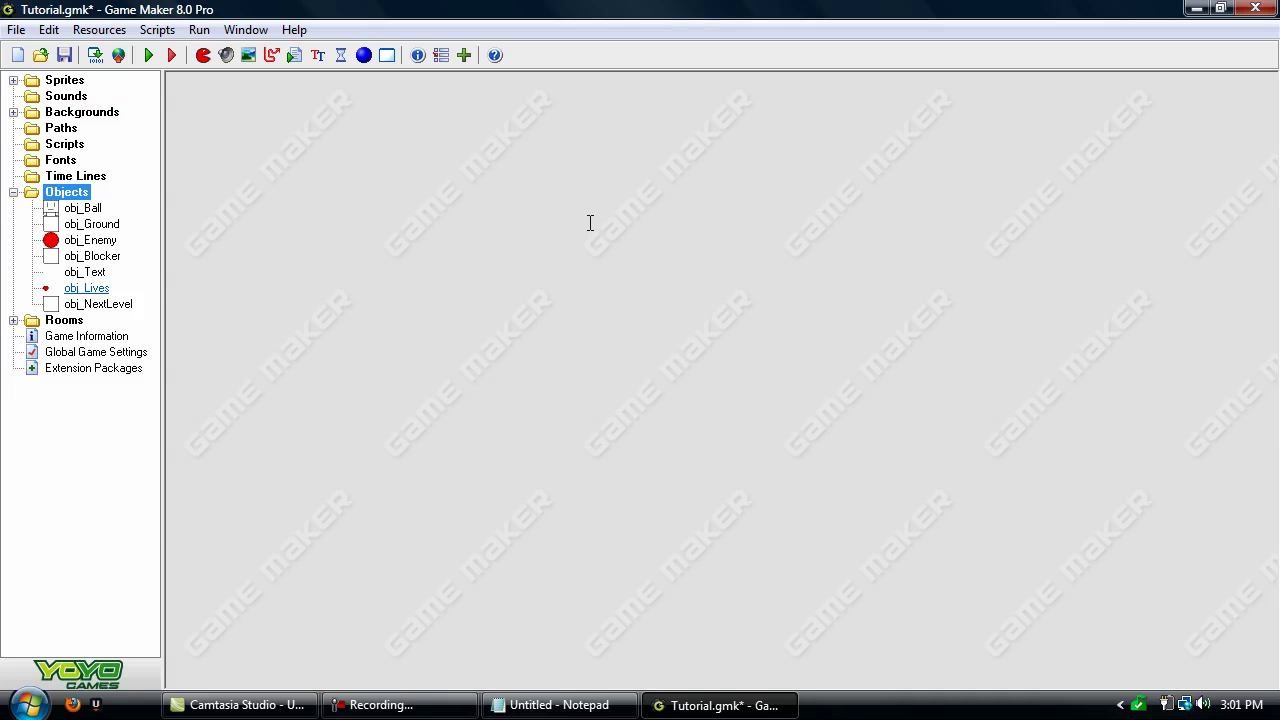
right_click(92, 287)
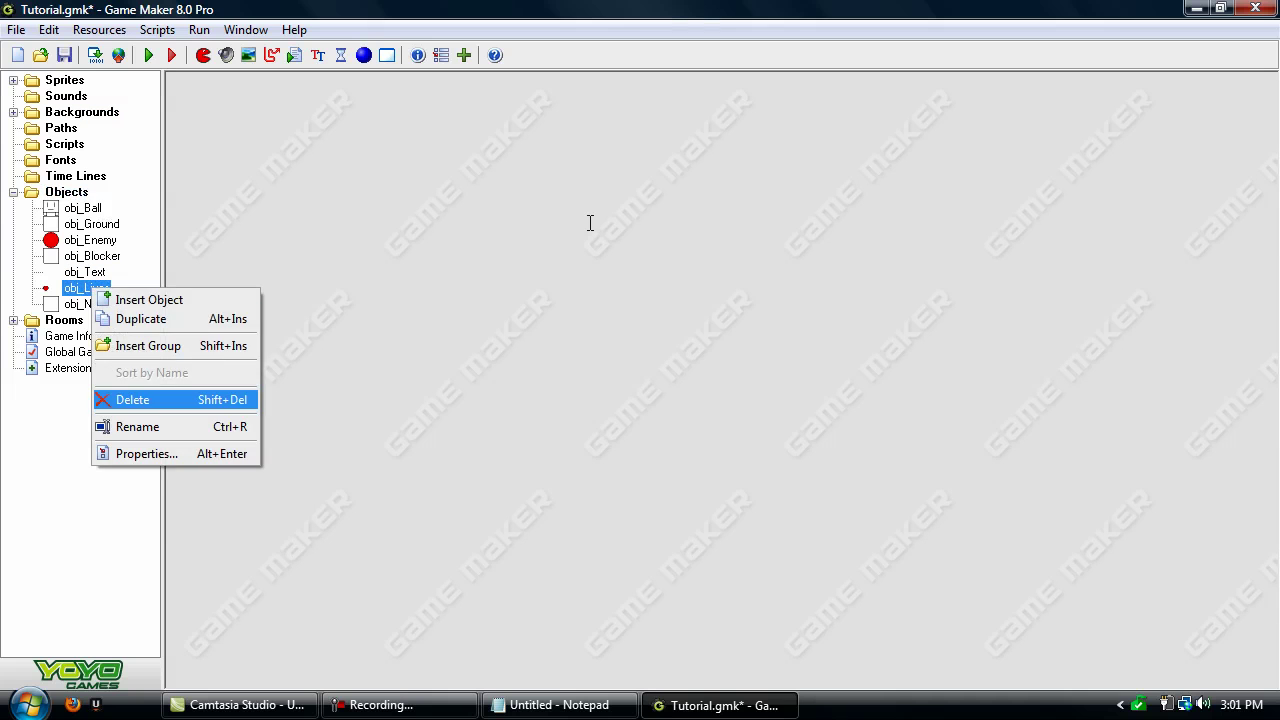
left_click(134, 400)
key("Return")
key("Return")
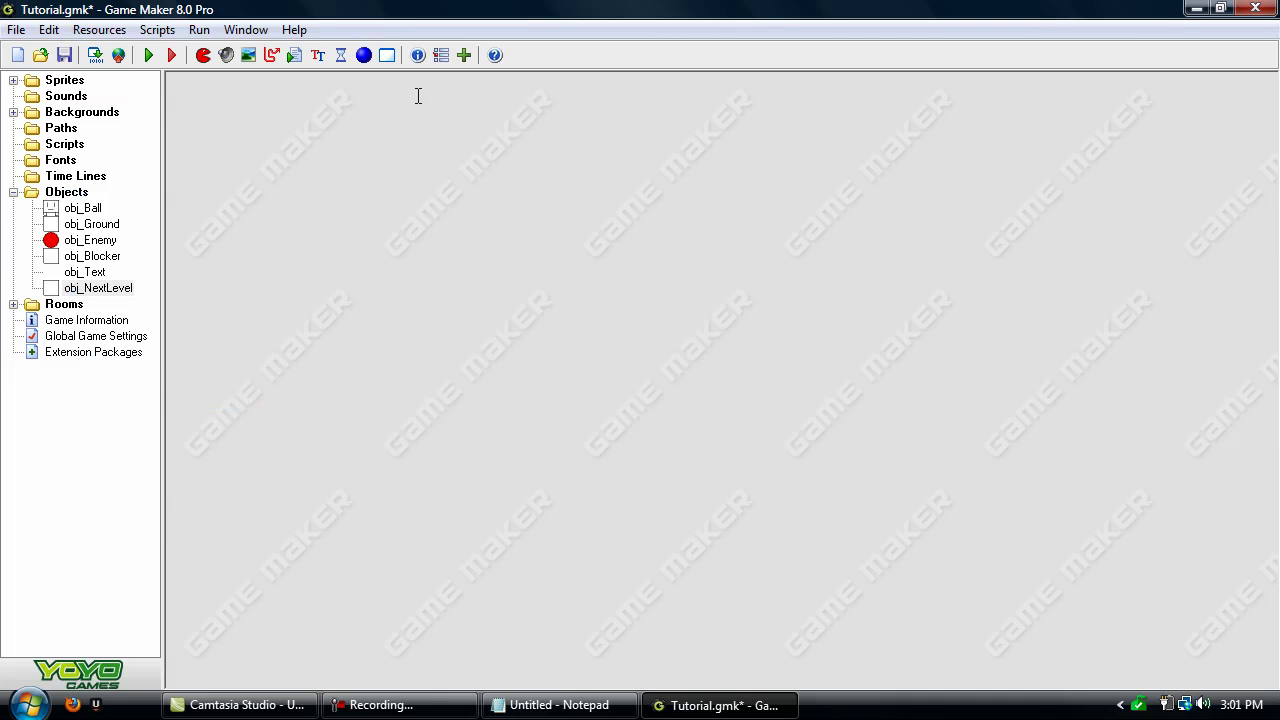
- Remove the instance_create line for obj_Lives from the code in obj_Text's Draw event
key("Up")
key("Return")
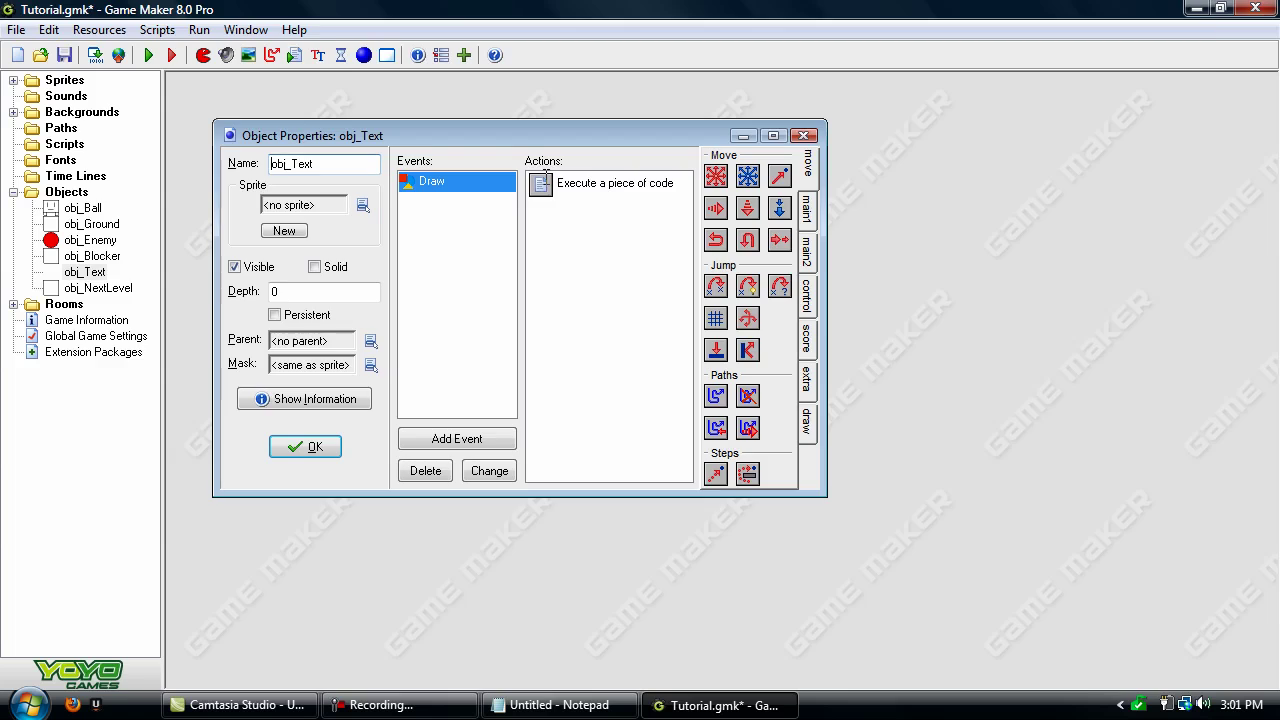
double_click(546, 177)
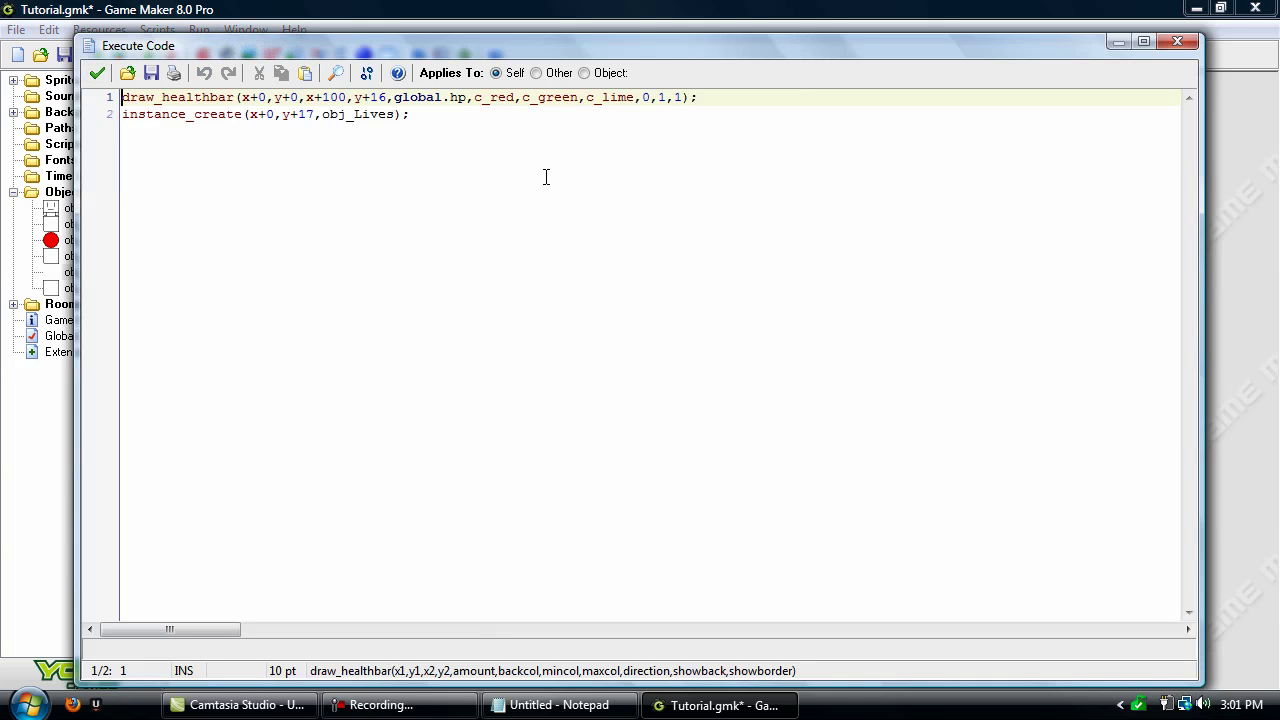
left_click(546, 177)
key("shift+Home")
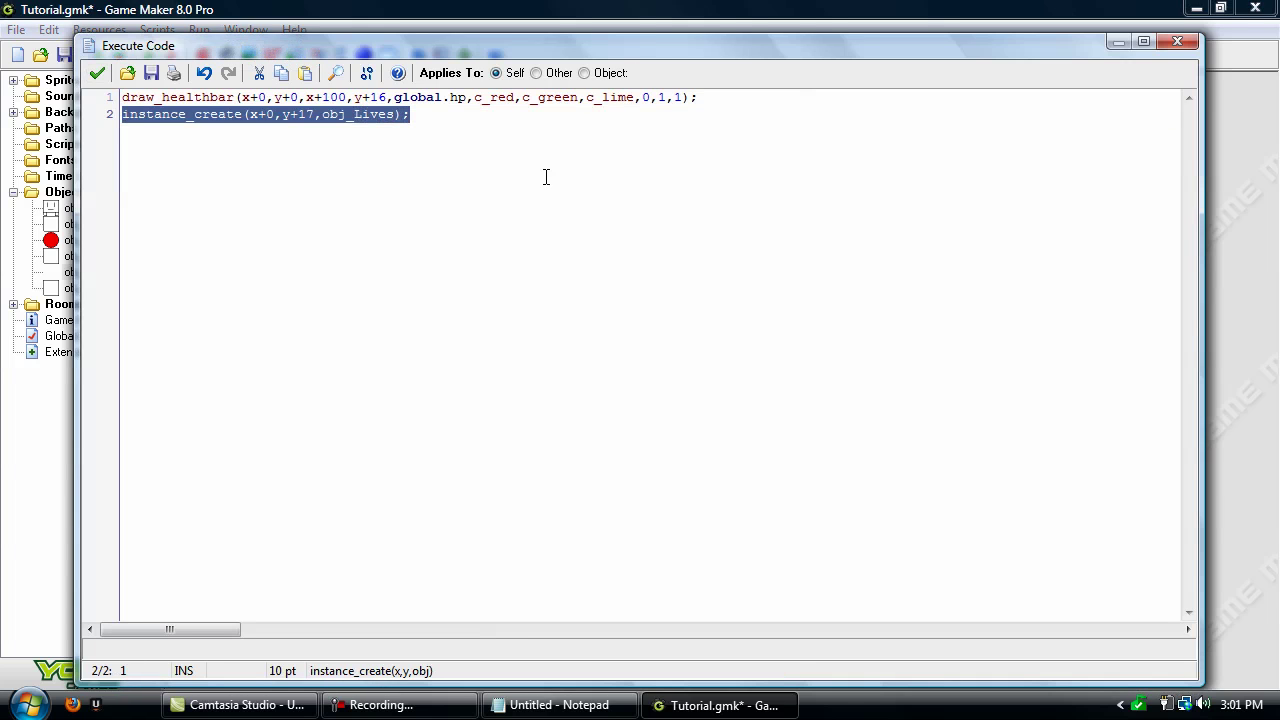
key("BackSpace")
key("BackSpace")
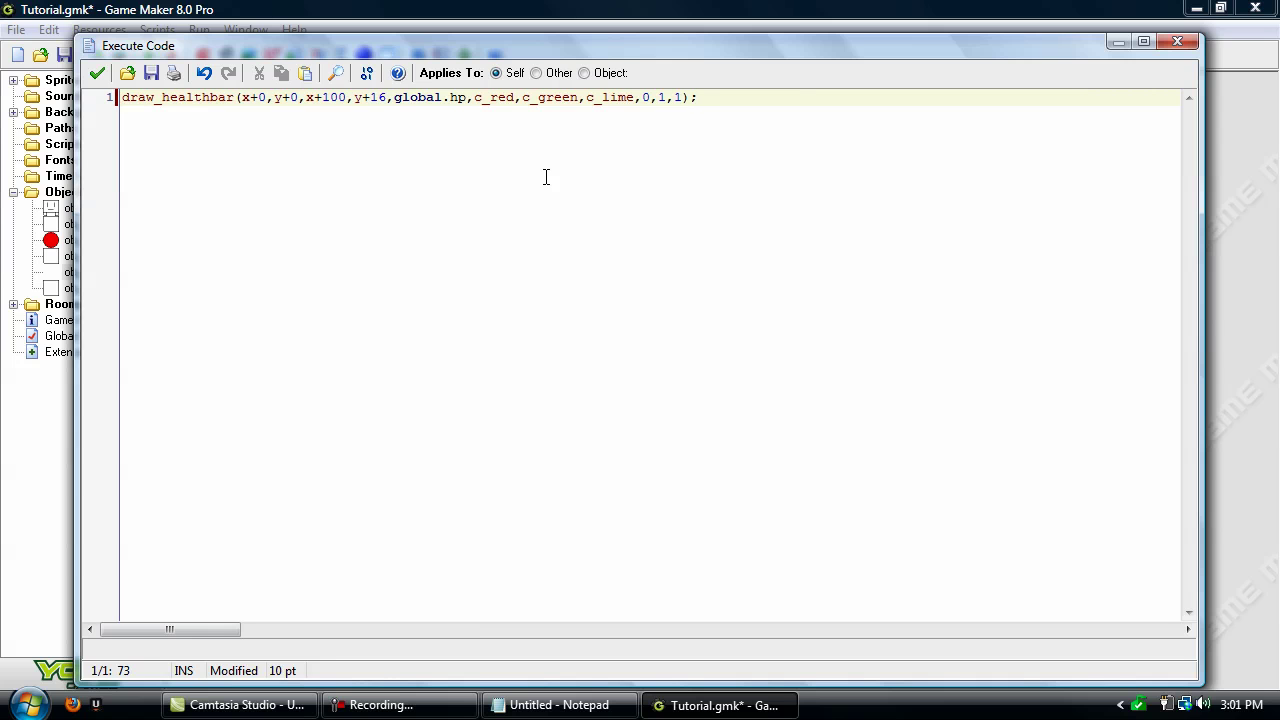
- Replace the x+0 and y+0 start coordinates in the draw_healthbar call with view_xview and view_yview
key("Home")
key("ctrl+Right")
key("ctrl+Right")
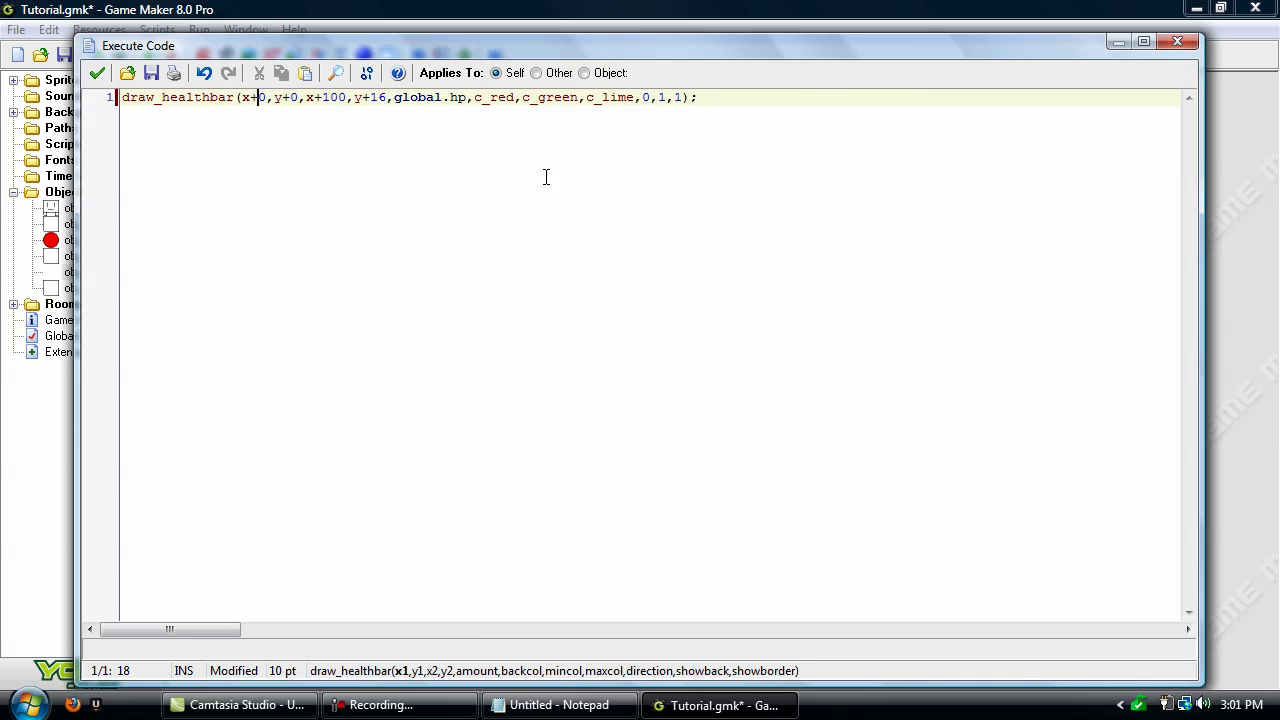
key("Right")
key("Right")
key("Right")
key("Right")
key("Right")
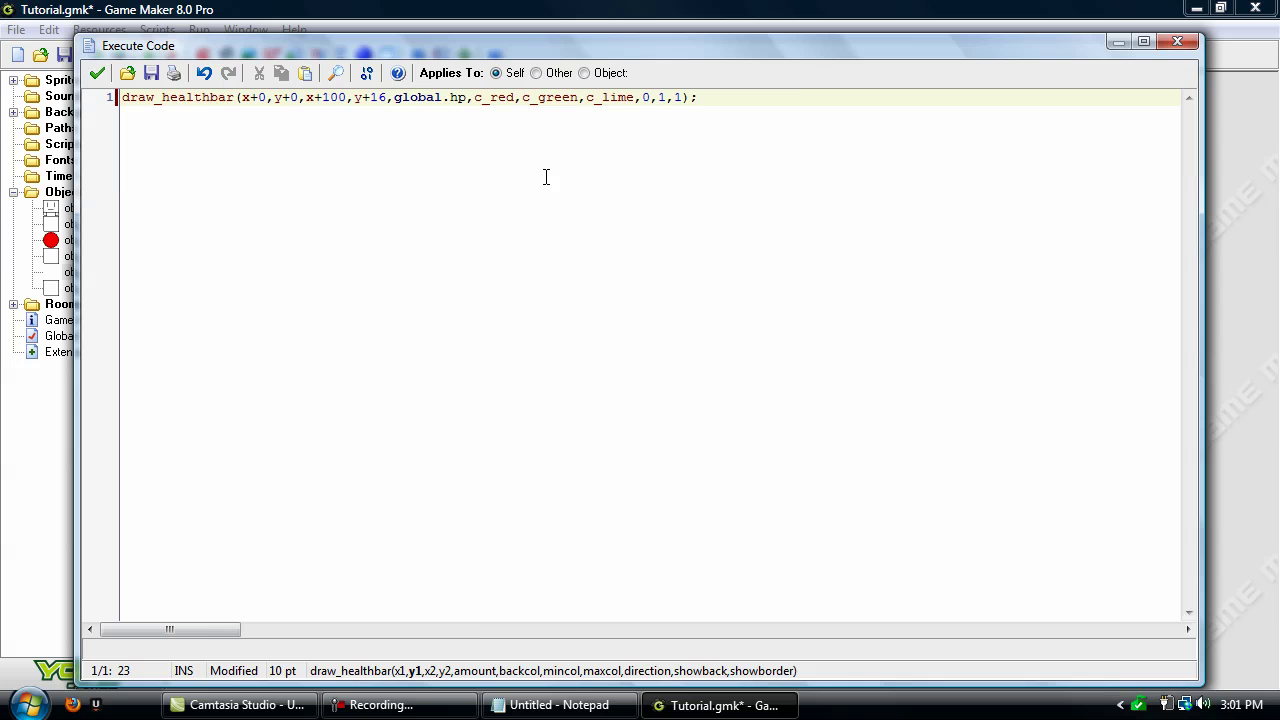
key("shift+Left")
key("shift+Left")
key("shift+Left")
key("shift+Left")
key("shift+Left")
key("shift+Left")
key("shift+Left")
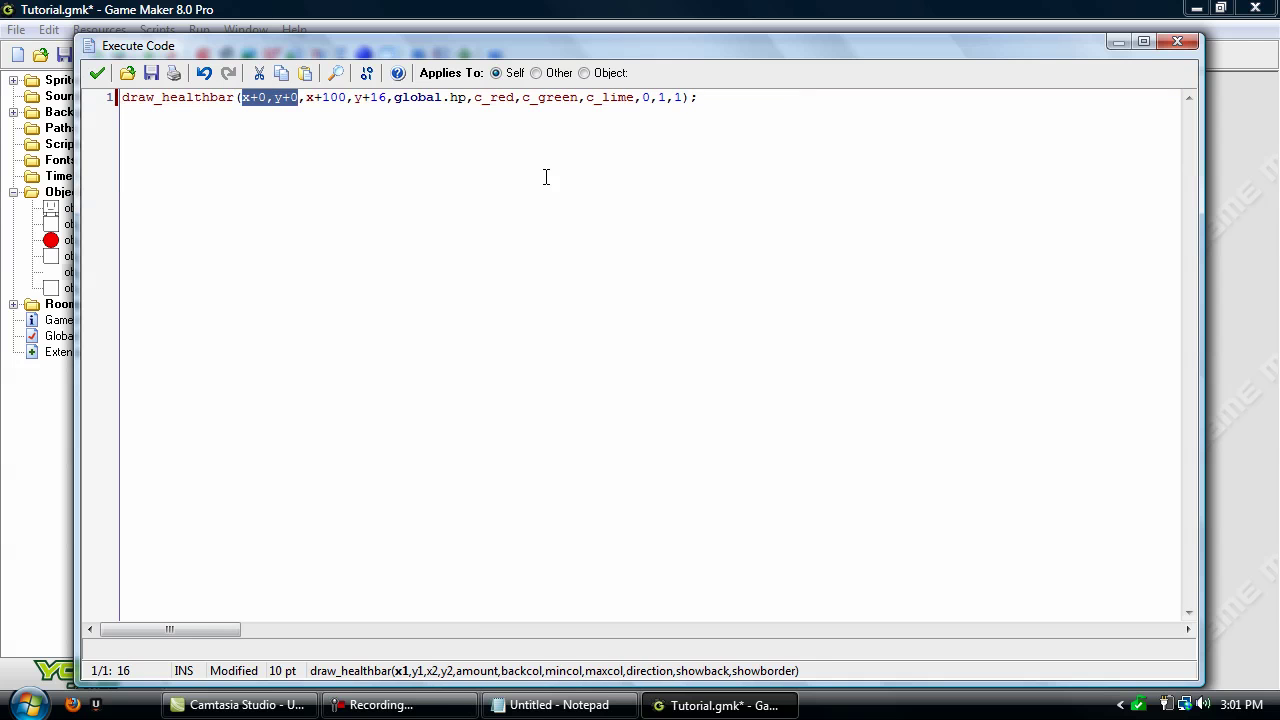
key("Delete")
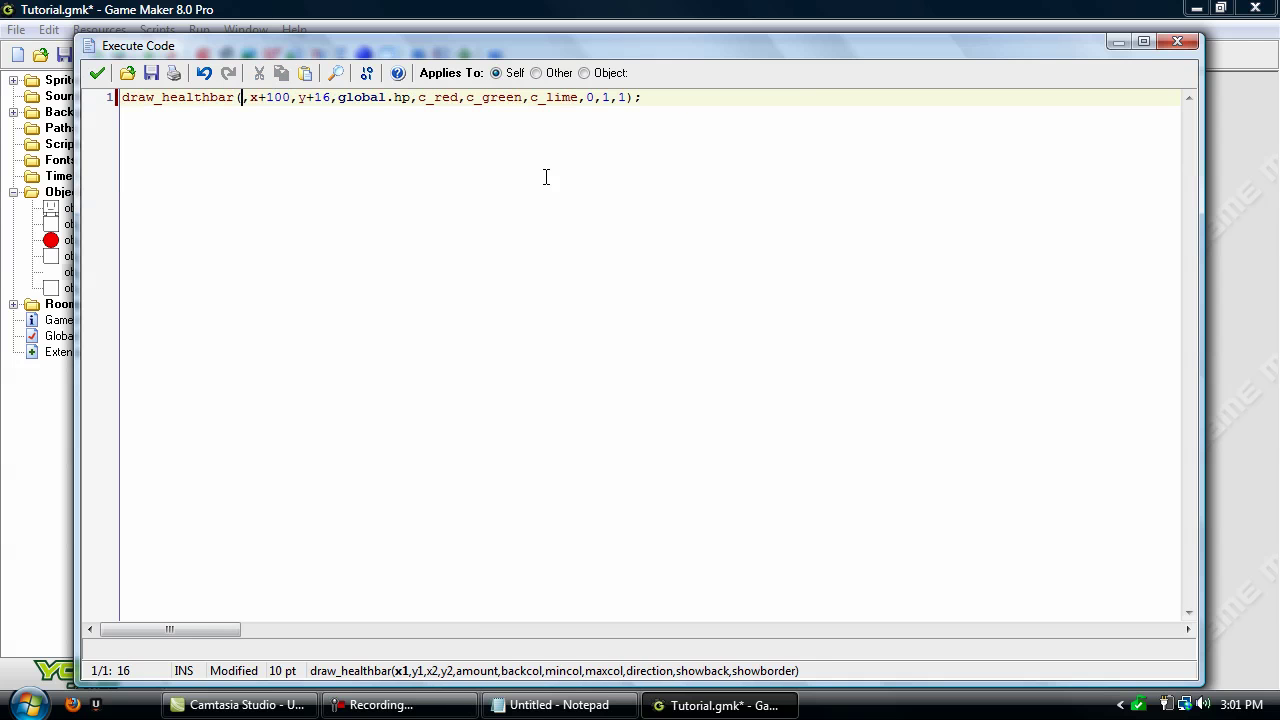
type("view_")
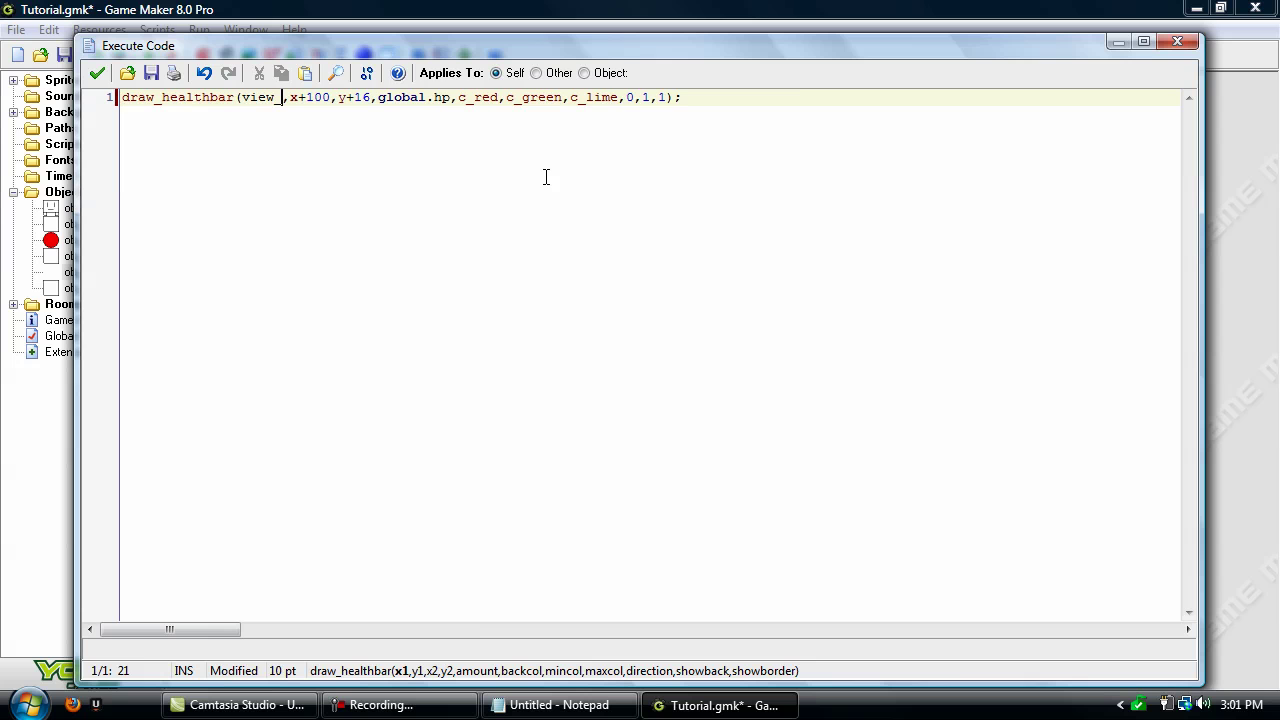
type("xview")
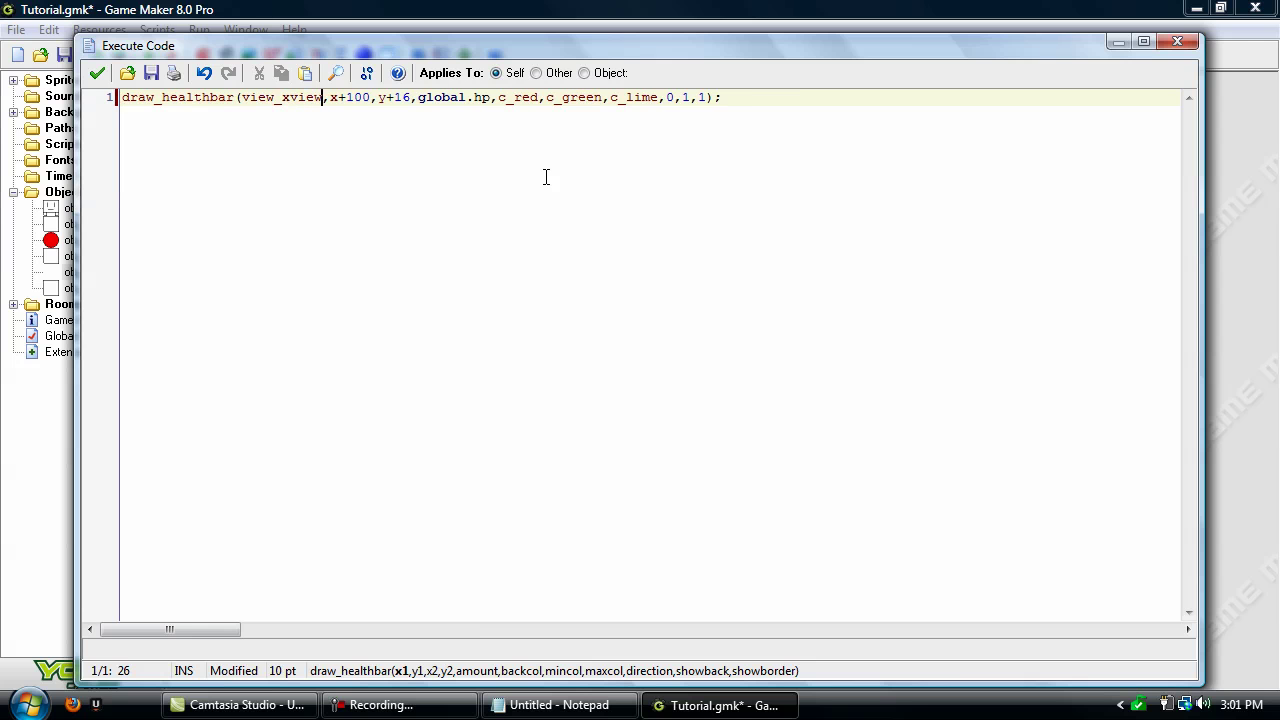
type(",view_yv")
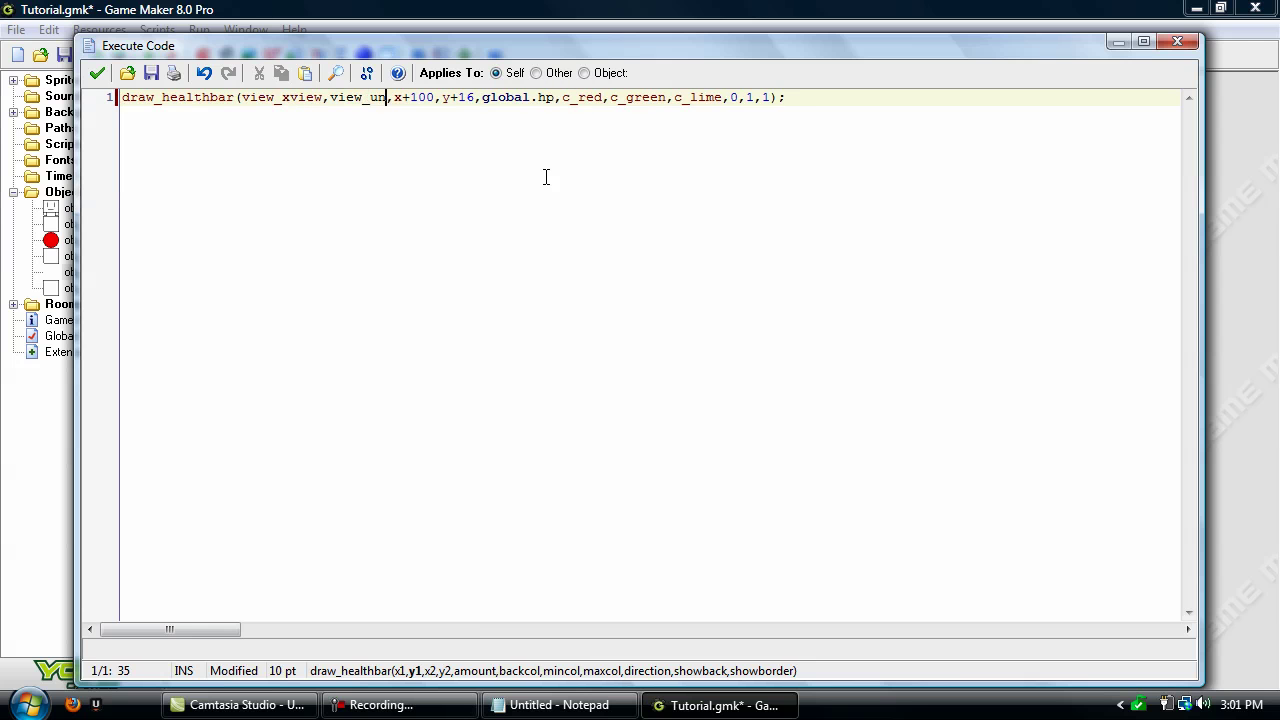
type("der")
key("BackSpace")
key("BackSpace")
key("BackSpace")
key("BackSpace")
key("BackSpace")
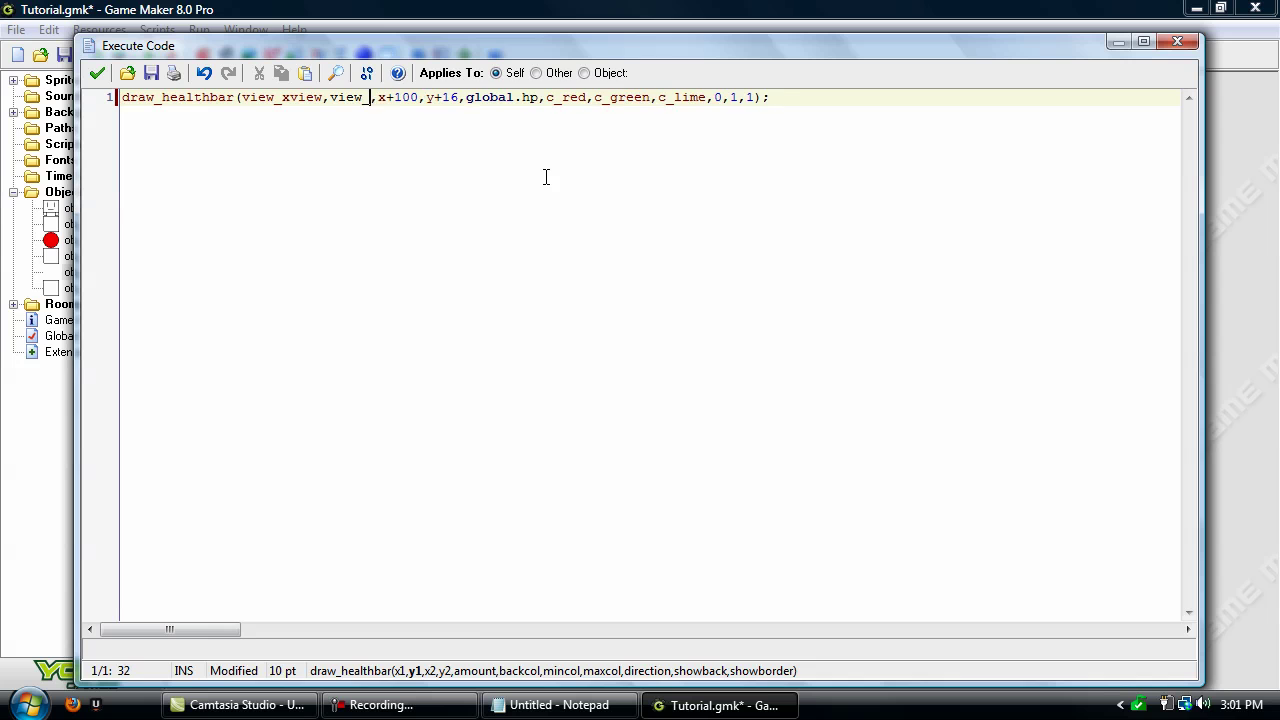
type("yview")
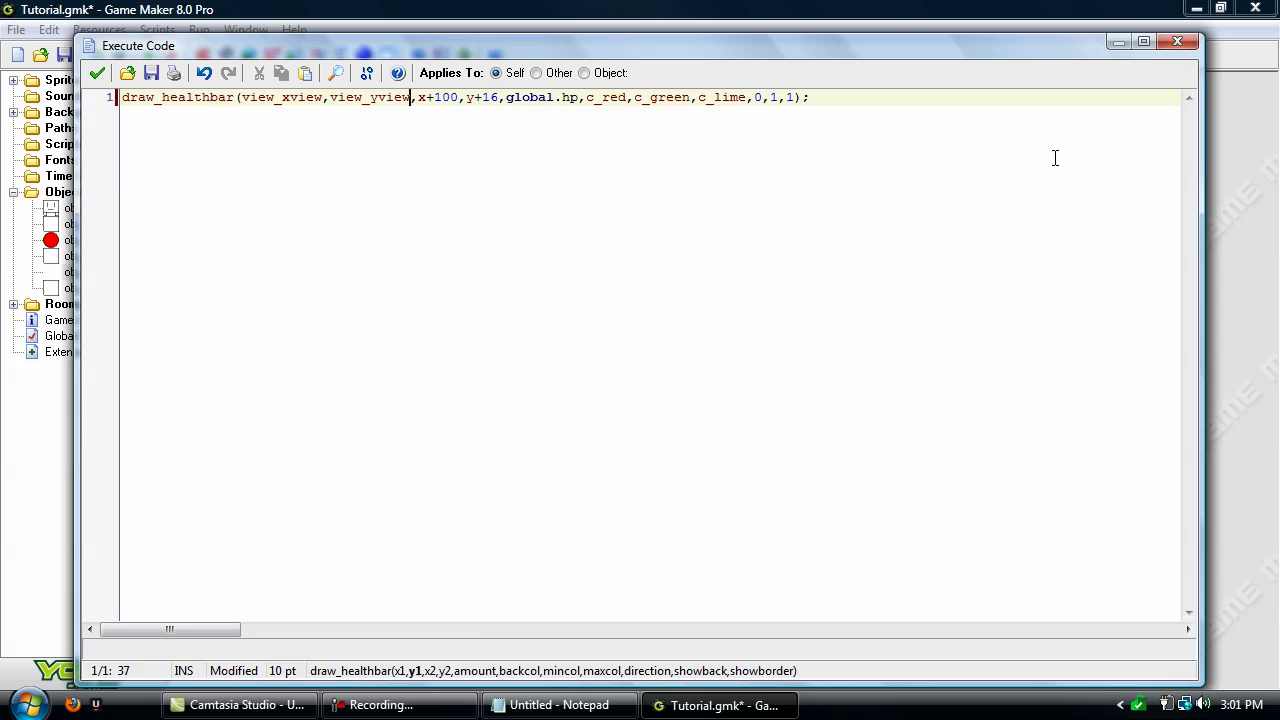
- Replace the x+100 argument of the draw_healthbar call with view_xview+100
key("Right")
key("shift+Right")
key("shift+Right")
key("shift+Right")
key("shift+Right")
key("shift+Right")
key("shift+Right")
key("shift+Right")
key("shift+Right")
key("shift+Right")
key("shift+Right")
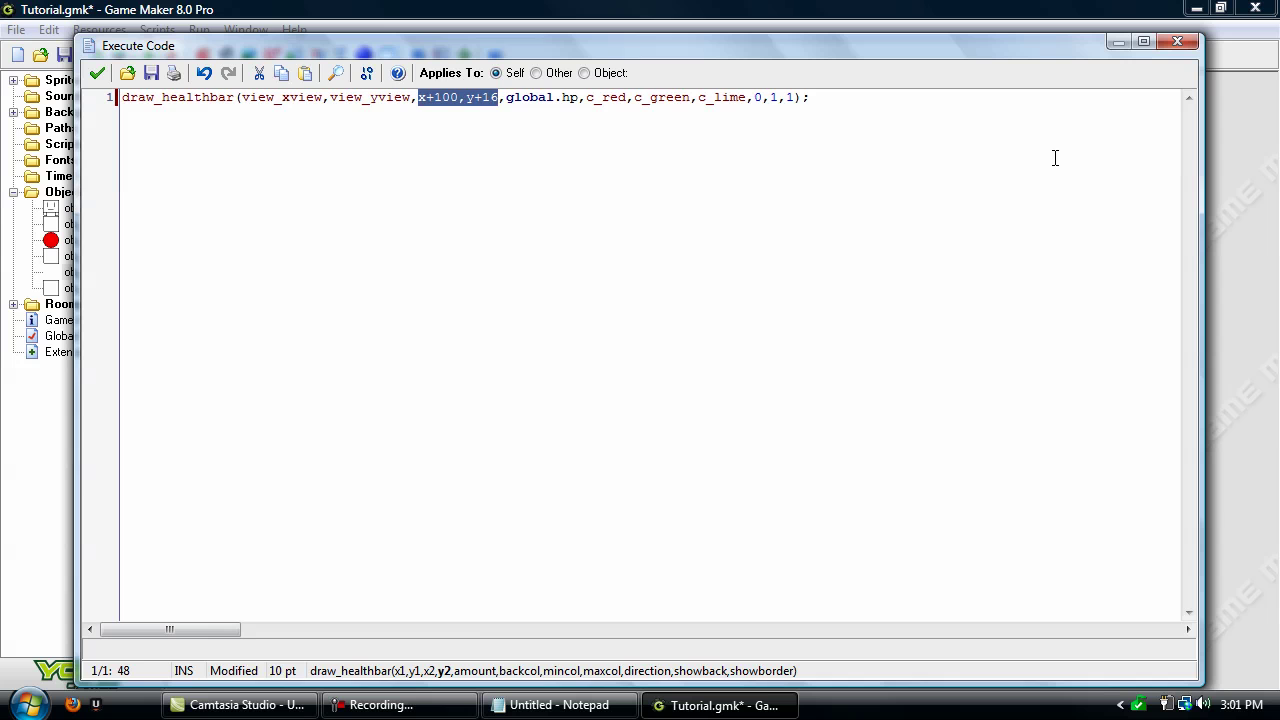
key("Right")
key("Left")
key("Left")
key("Left")
key("Left")
key("Left")
key("shift+Left")
key("shift+Left")
key("shift+Left")
key("shift+Left")
key("shift+Left")
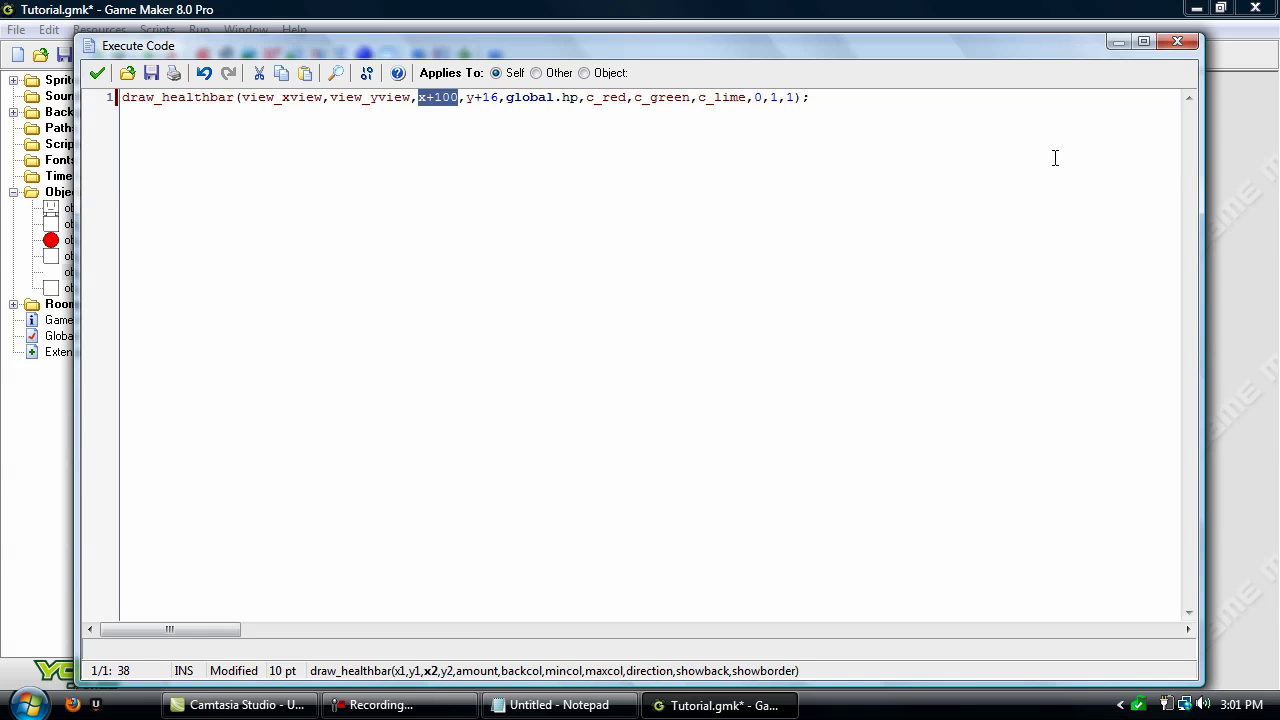
type("view_x")
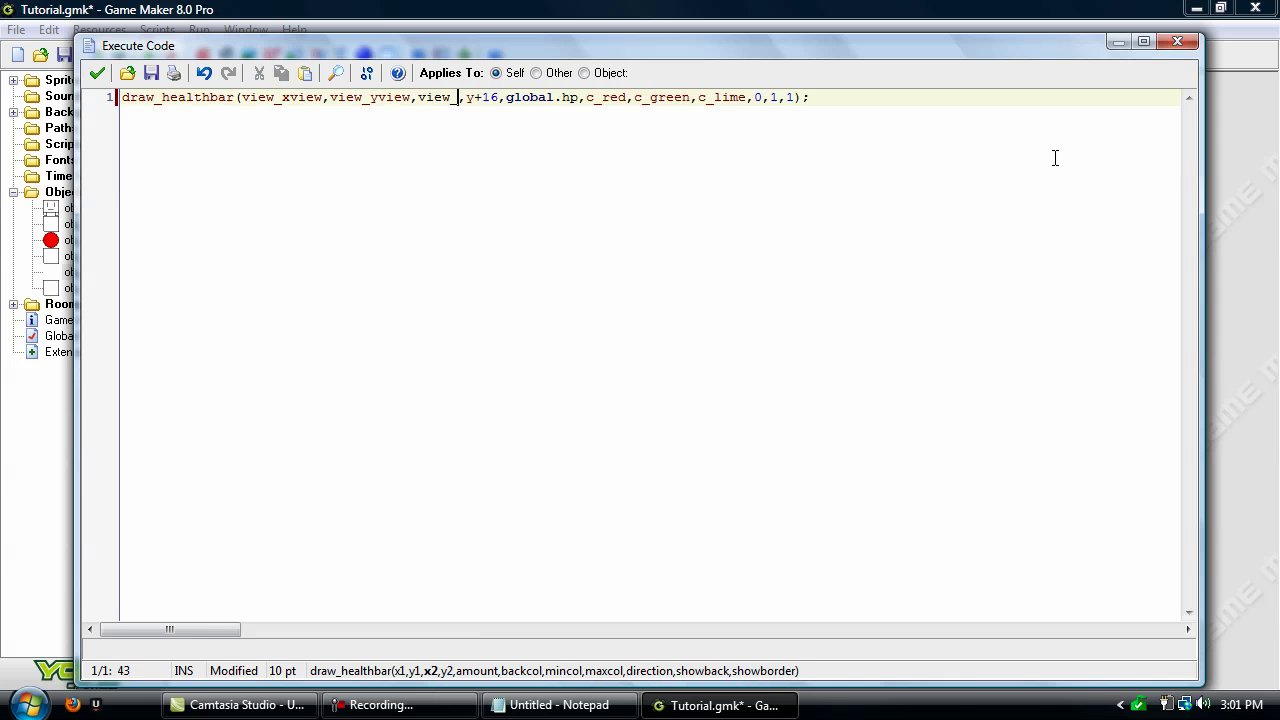
type("view+10")
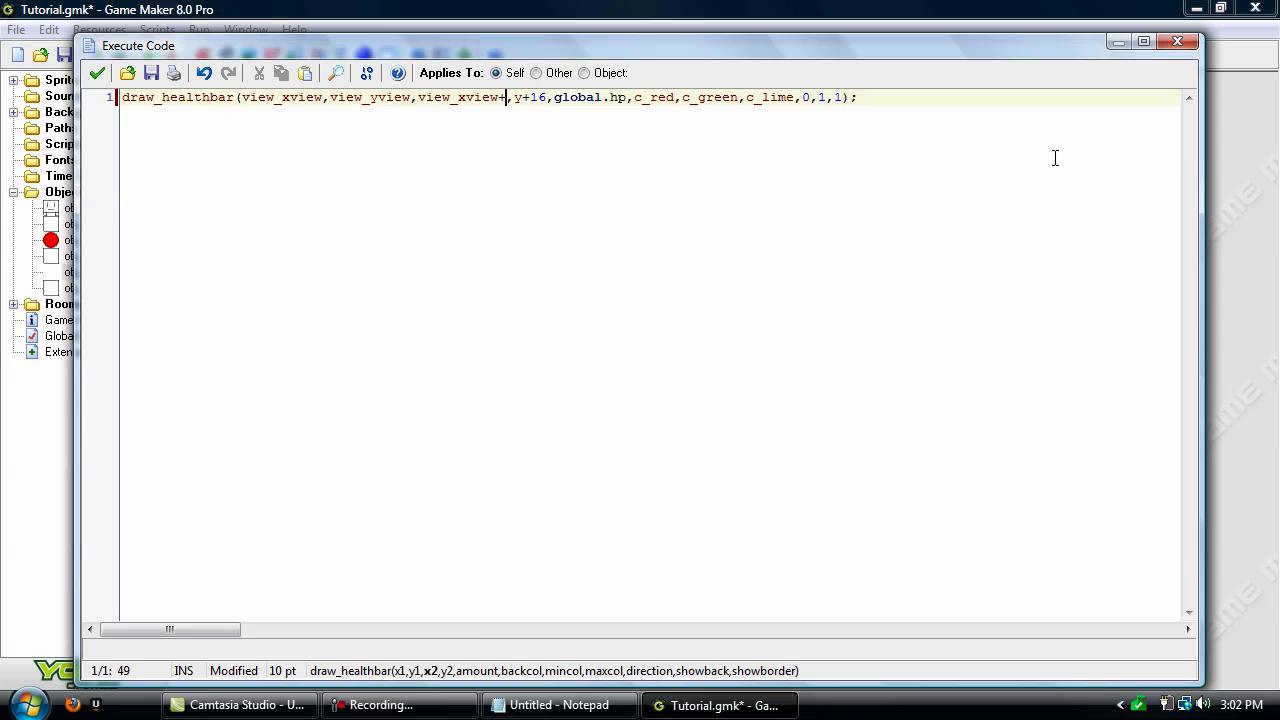
type("0")
- Replace the y+16 argument of the draw_healthbar call with view_yview+16
key("Right")
key("Right")
key("Right")
key("Right")
key("Right")
key("BackSpace")
key("BackSpace")
key("BackSpace")
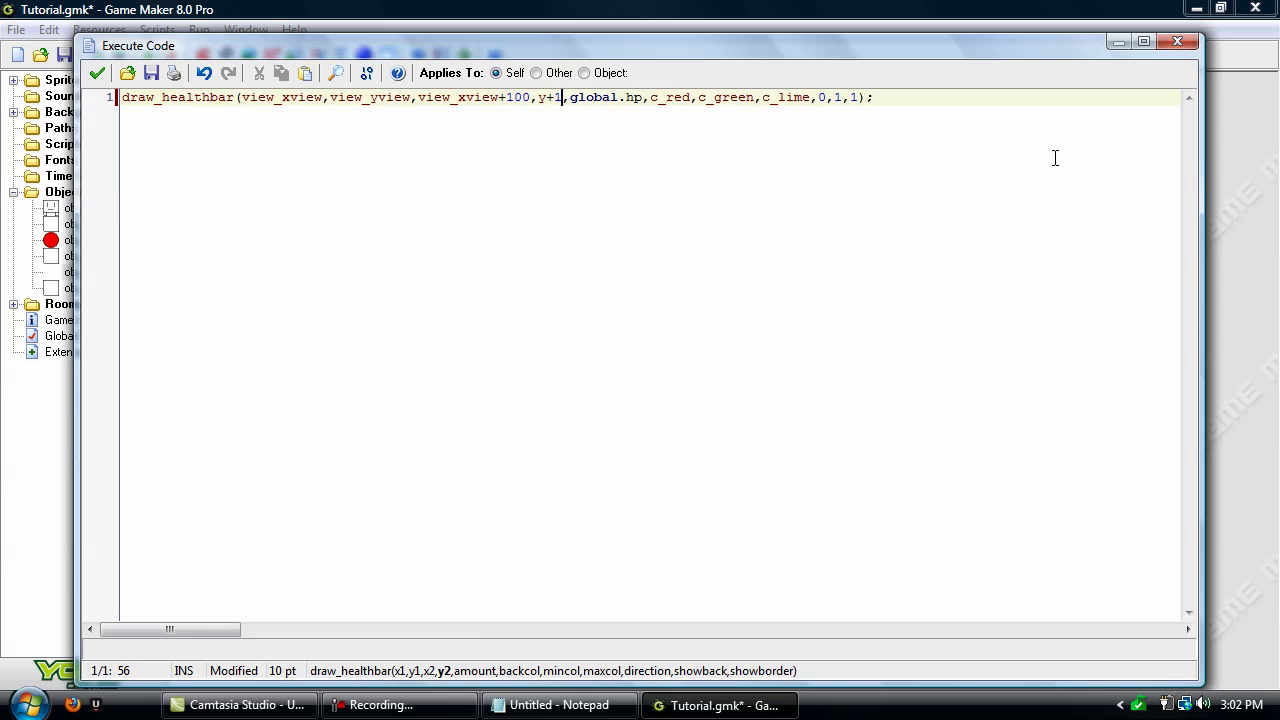
key("BackSpace")
type("view_")
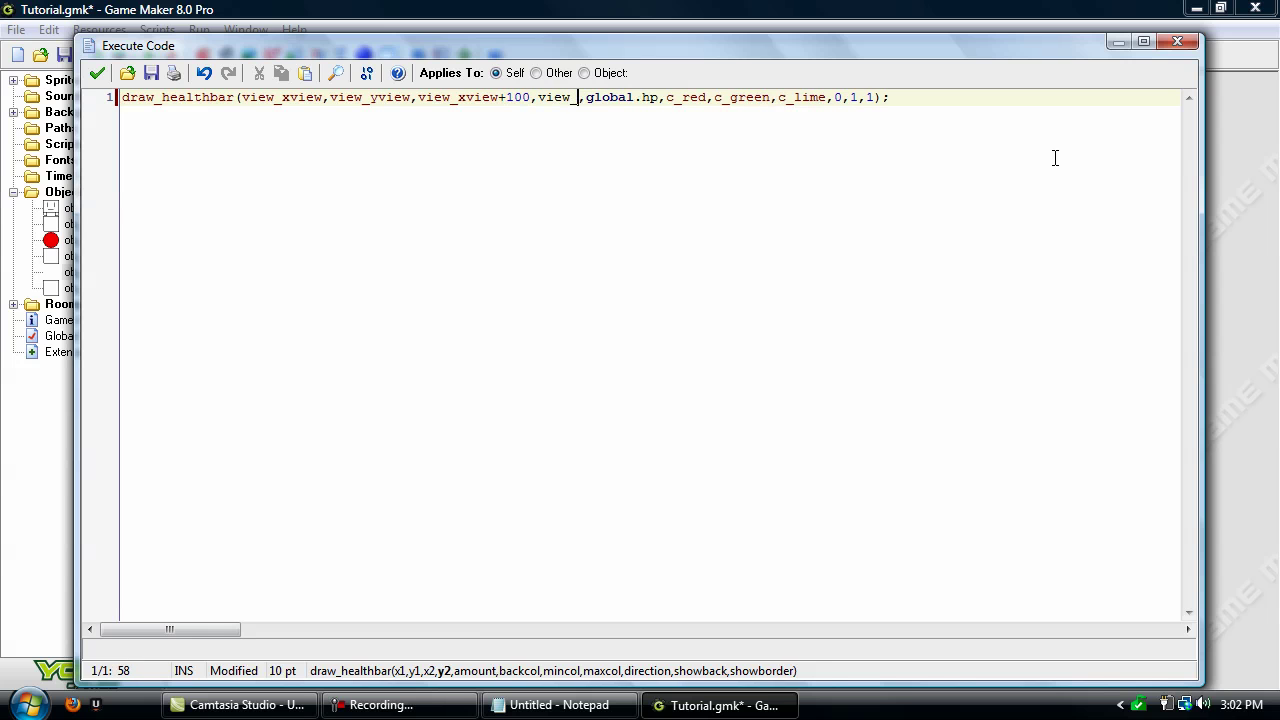
type("yview+16")
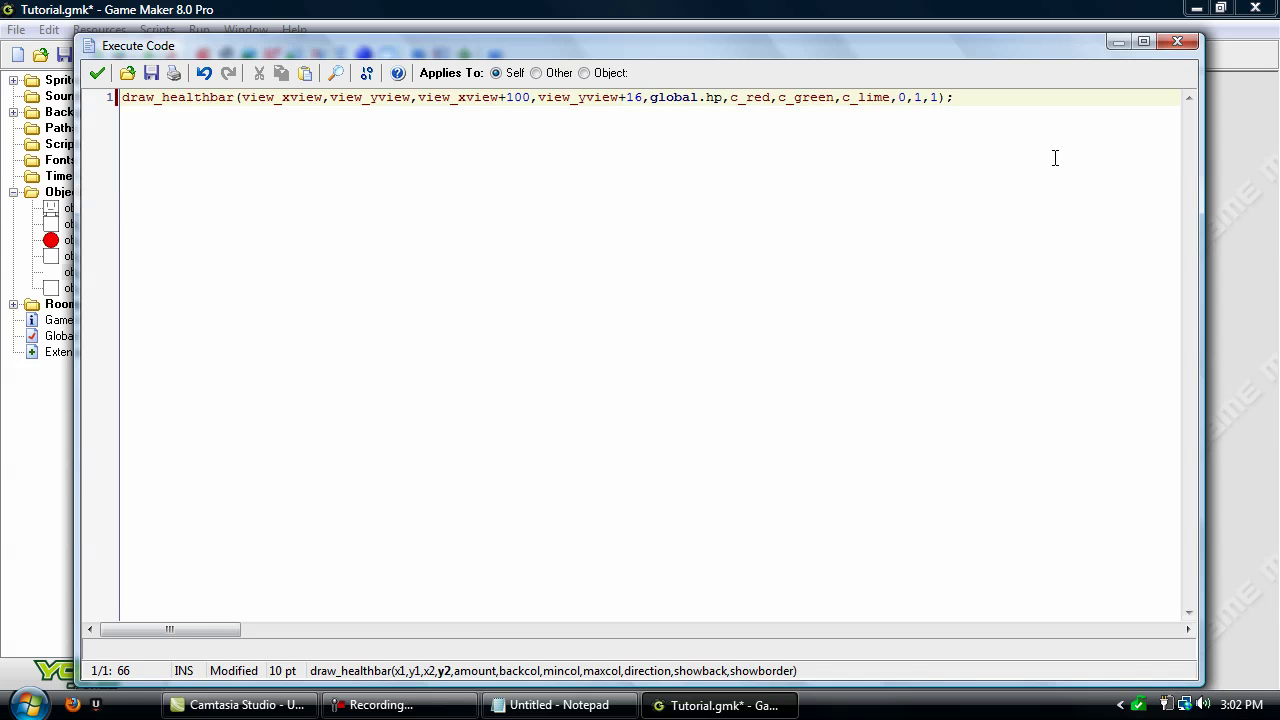
- Add a second code line below the health bar call: draw_sprite(spr_Lives,global.lives-1,view_xview,view_yview+16);
key("End")
key("Return")
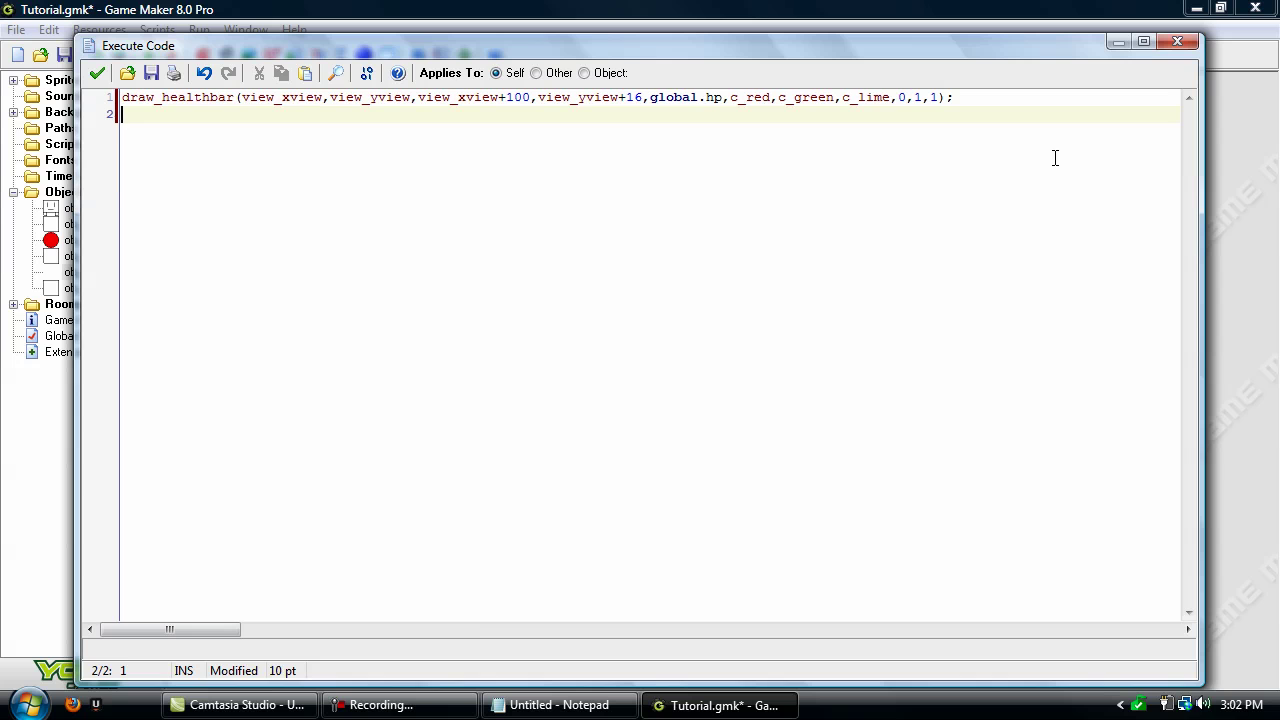
type("draw_spritr")
key("BackSpace")
type("e")
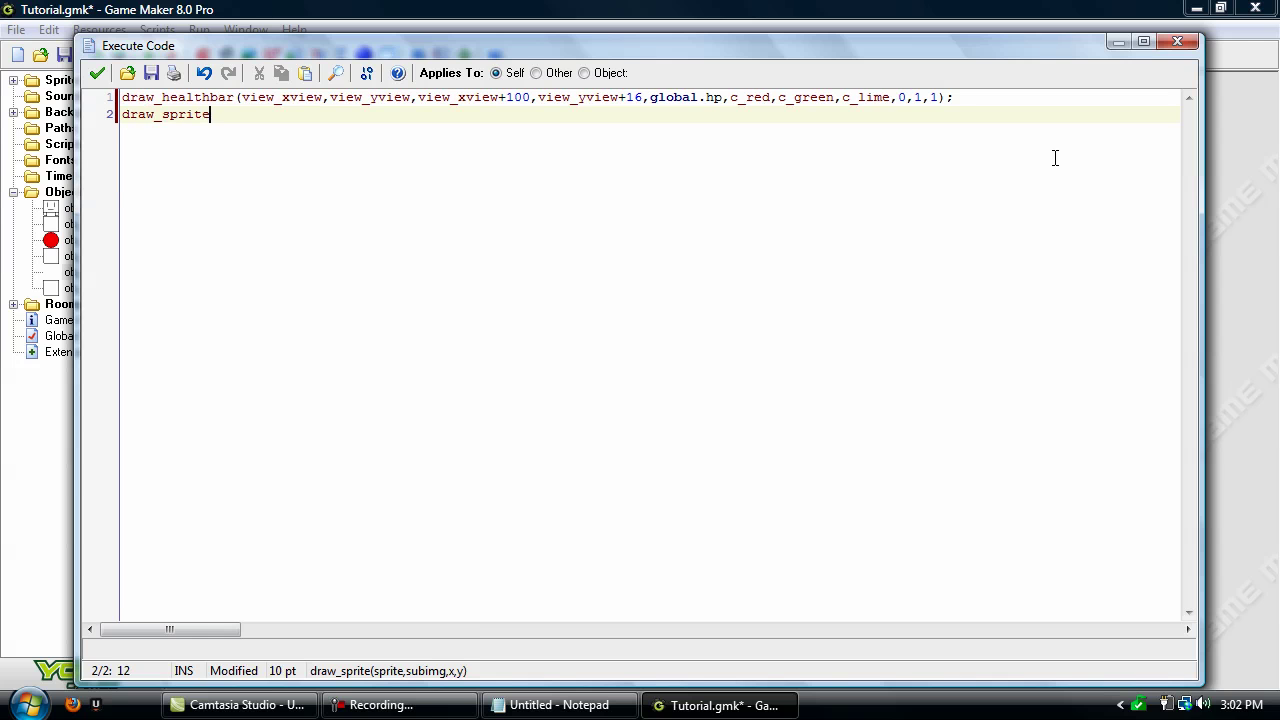
type("(spr")
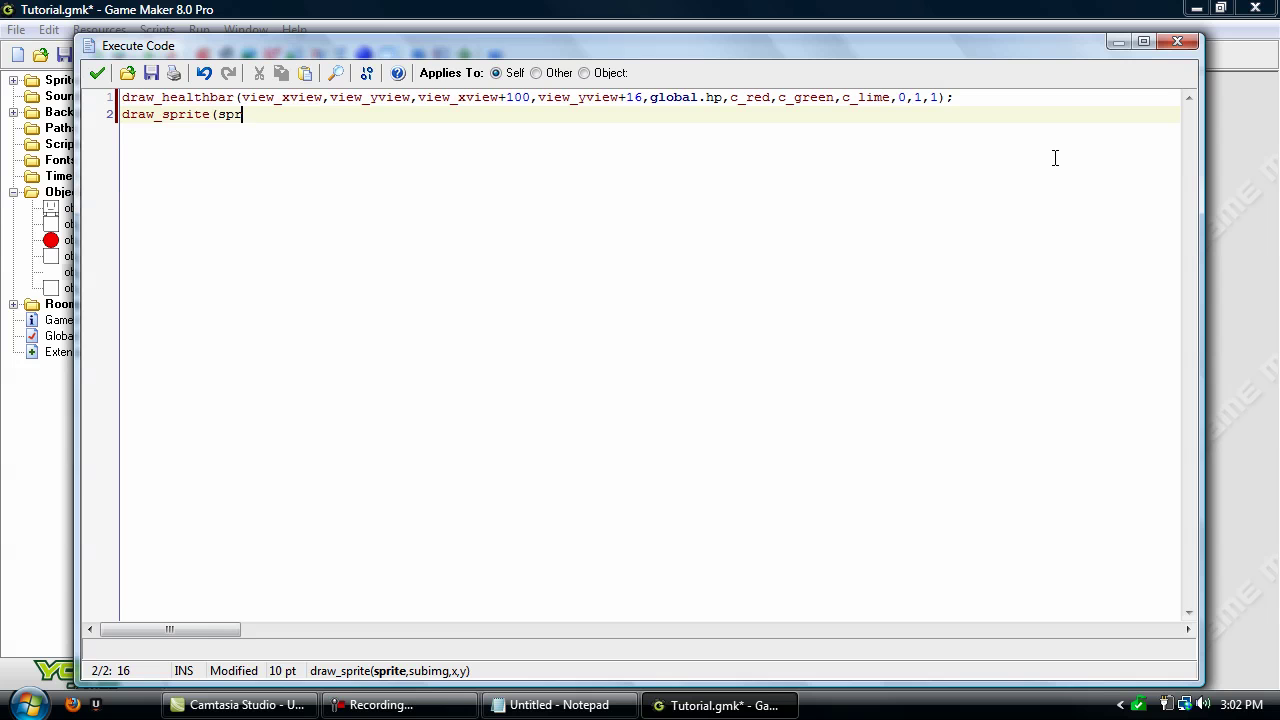
type("_Lives,")
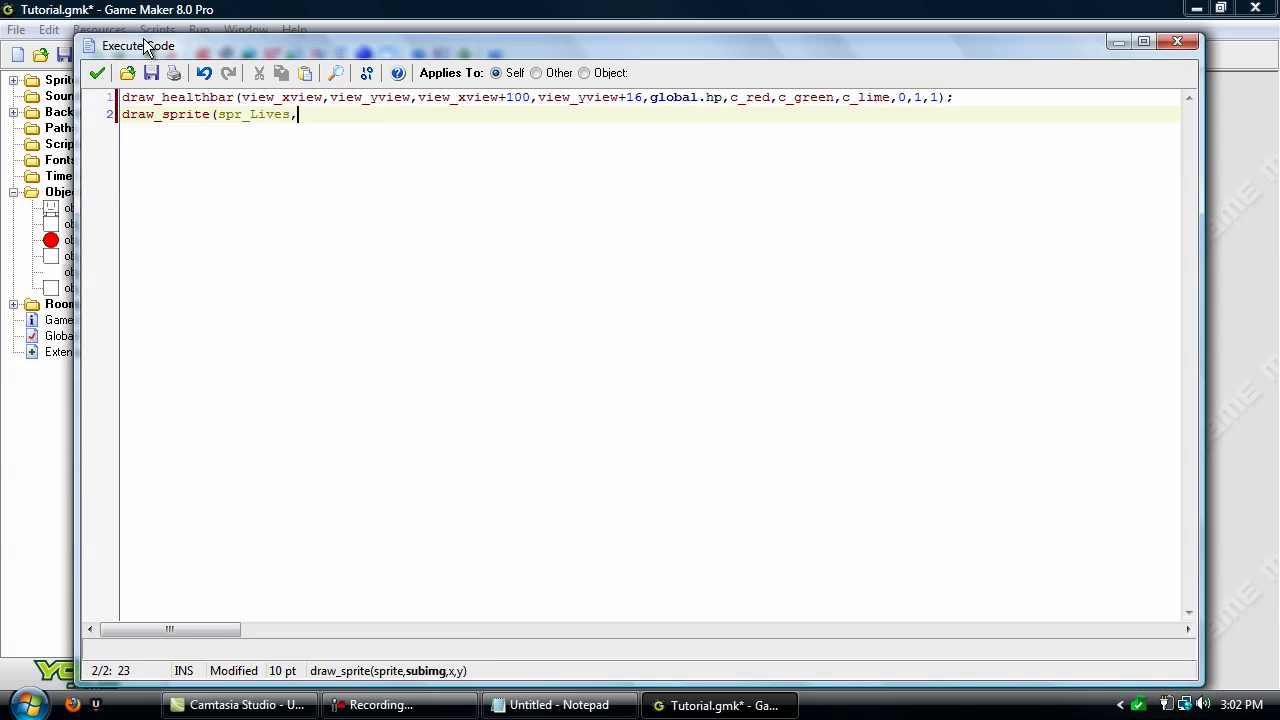
type("global.lives-1,x,")
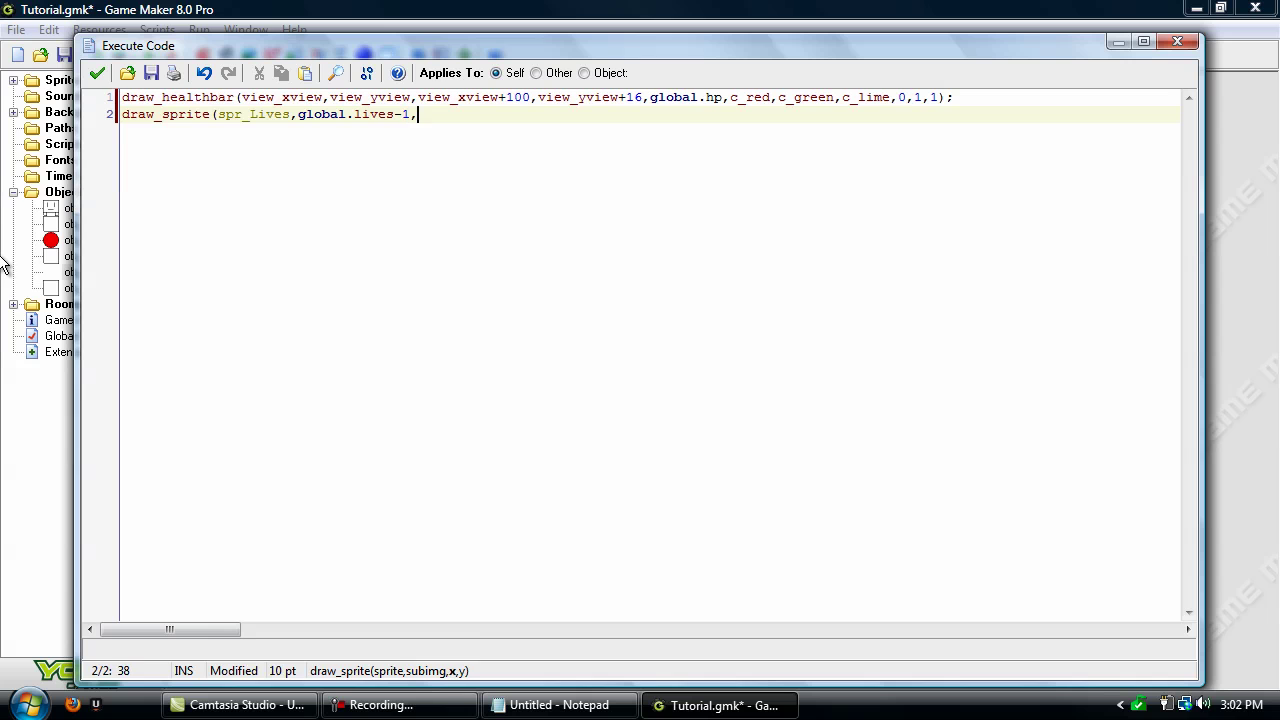
key("BackSpace")
key("BackSpace")
type("view_xview,view_")
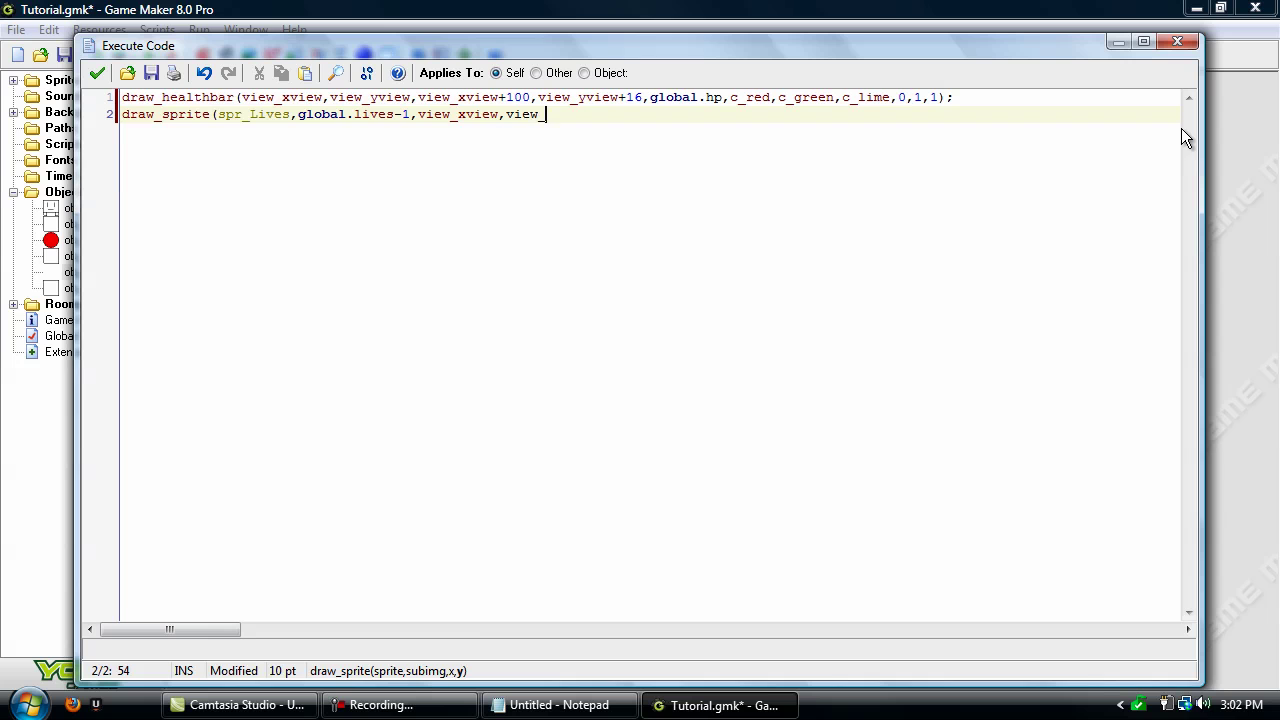
type("yview+16);")
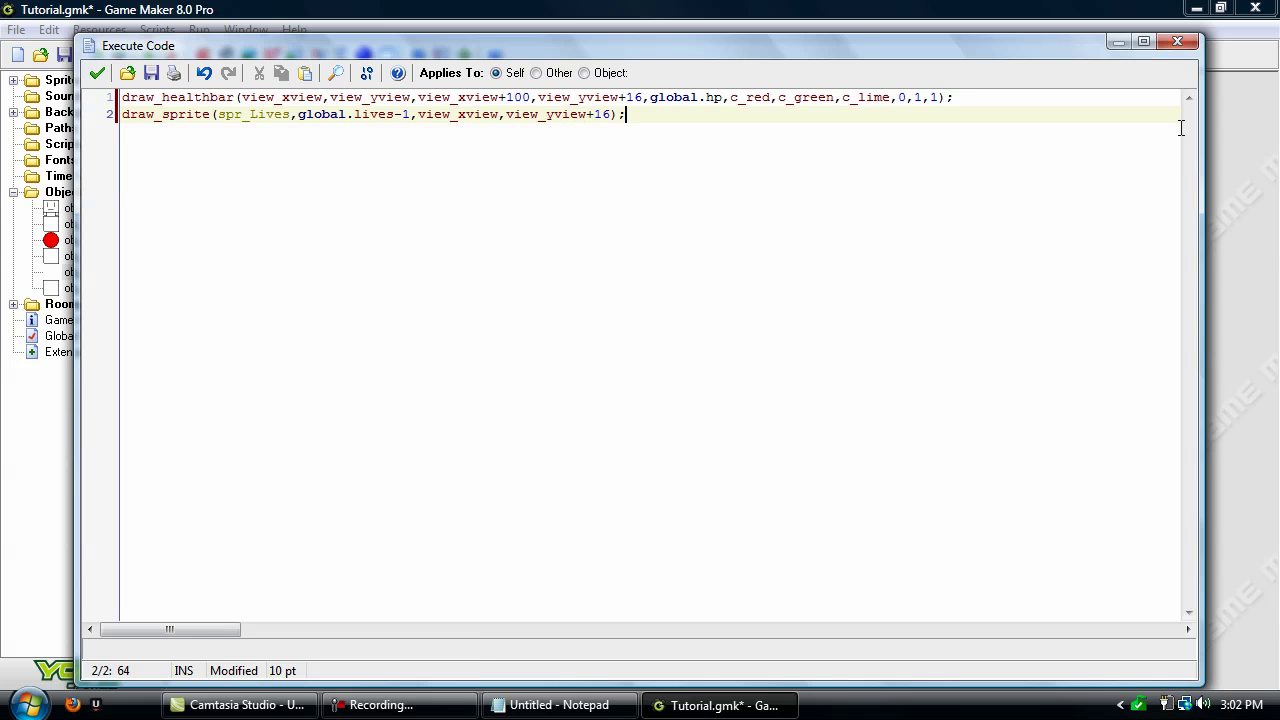
- Review the draw_sprite line, examining its sprite argument and its view-based x and y position arguments
key("Home")
key("Right")
key("shift+Right")
key("shift+Right")
key("shift+Right")
key("shift+Right")
key("shift+Right")
key("shift+Right")
key("shift+Right")
key("shift+Right")
key("shift+Right")
key("shift+Right")
key("shift+Right")
key("shift+Right")
key("shift+Right")
key("shift+Right")
key("shift+Right")
key("shift+Right")
key("shift+Right")
key("shift+Right")
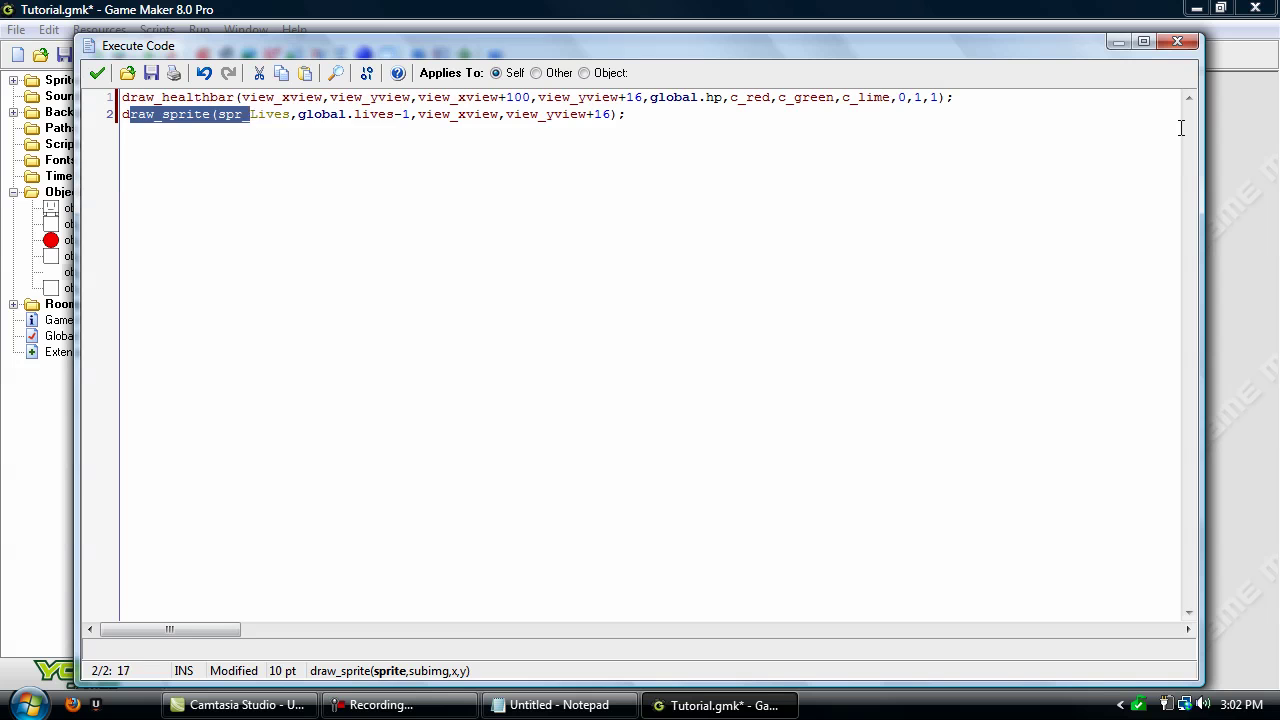
key("Left")
key("Left")
key("Left")
key("Left")
key("Left")
key("Left")
key("Left")
key("Left")
key("Left")
key("Left")
key("Left")
key("Left")
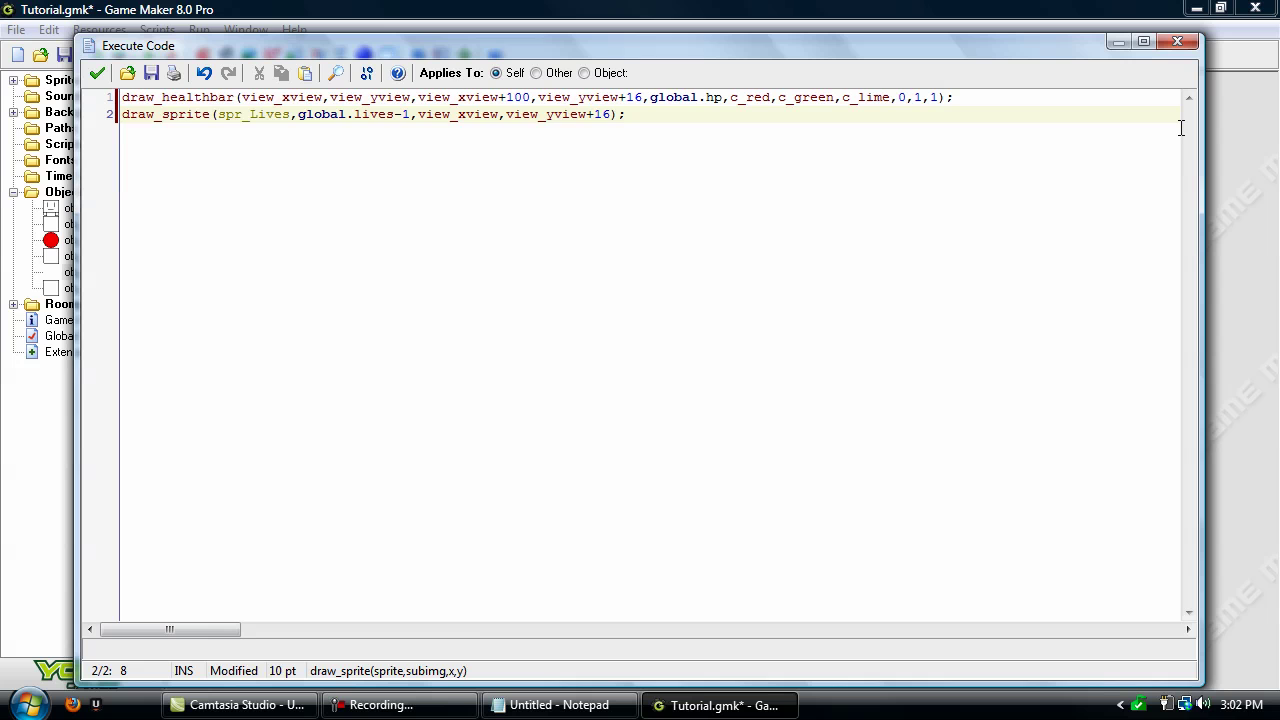
key("Right")
key("Right")
key("Right")
key("Right")
key("Right")
key("Right")
key("Right")
key("Right")
key("Right")
key("Right")
key("Right")
key("Right")
key("Right")
key("Right")
key("Right")
key("Right")
key("Right")
key("Right")
key("Right")
key("Right")
key("shift+Right")
key("shift+Right")
key("shift+Right")
key("shift+Right")
key("shift+Right")
key("shift+Right")
key("shift+Right")
key("shift+Right")
key("shift+Right")
key("shift+Right")
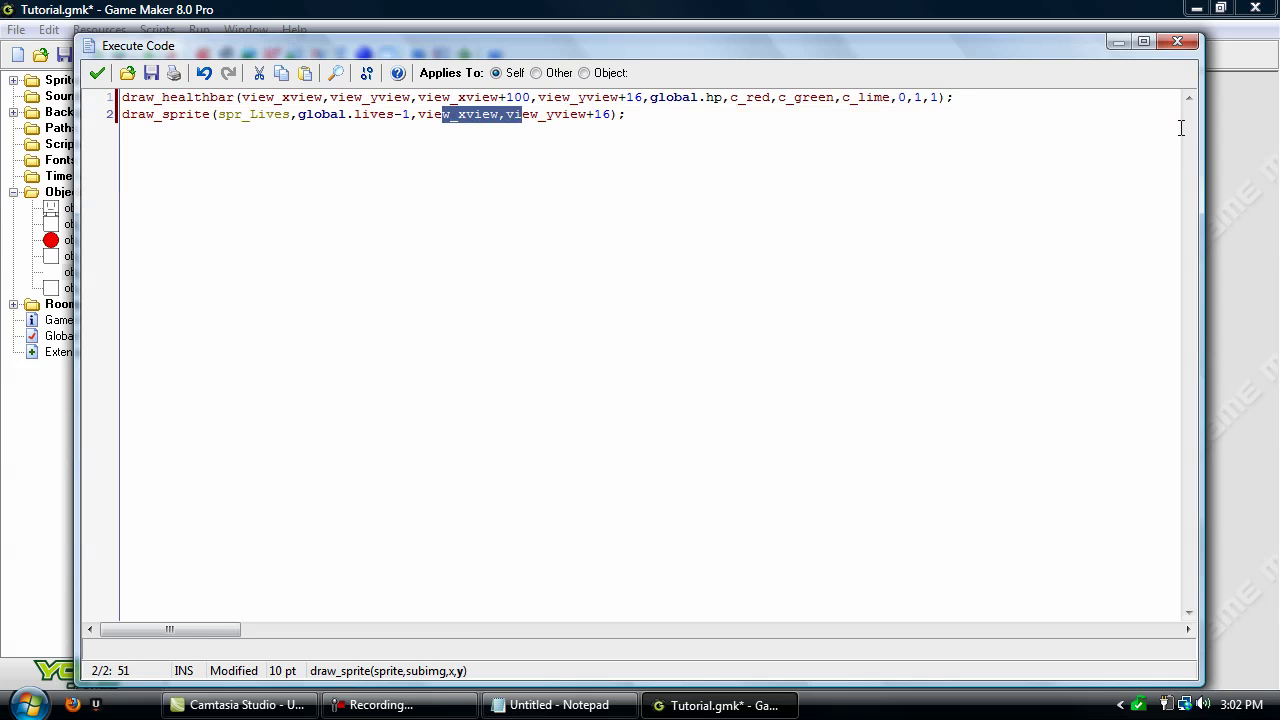
key("Right")
key("Right")
key("Right")
key("Right")
key("Right")
key("Right")
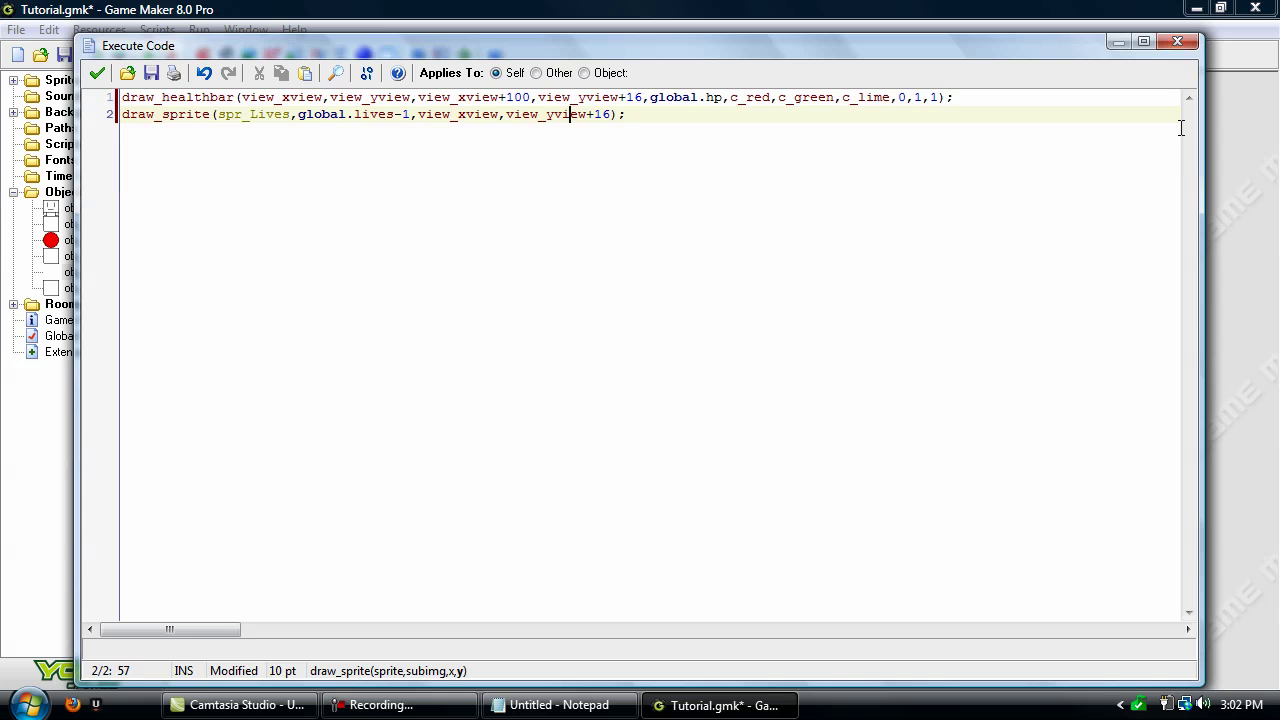
- Examine the subimage argument global.lives-1 in the draw_sprite line
key("Left")
key("Left")
key("Left")
key("Left")
key("Left")
key("Left")
key("Left")
key("Left")
key("Left")
key("Left")
key("Left")
key("Left")
key("Left")
key("Left")
key("Left")
key("Left")
key("Left")
key("Left")
key("Left")
key("Left")
key("shift+Right")
key("shift+Right")
key("shift+Right")
key("shift+Right")
key("shift+Right")
key("shift+Right")
key("shift+Right")
key("shift+Right")
key("shift+Right")
key("shift+Right")
key("shift+Right")
key("shift+Right")
key("shift+Right")
key("shift+Right")
key("Right")
key("ctrl+Left")
key("ctrl+Left")
key("ctrl+Left")
key("ctrl+Left")
key("ctrl+Left")
key("ctrl+shift+Right")
key("ctrl+shift+Right")
key("ctrl+shift+Right")
key("shift+Right")
key("shift+Right")
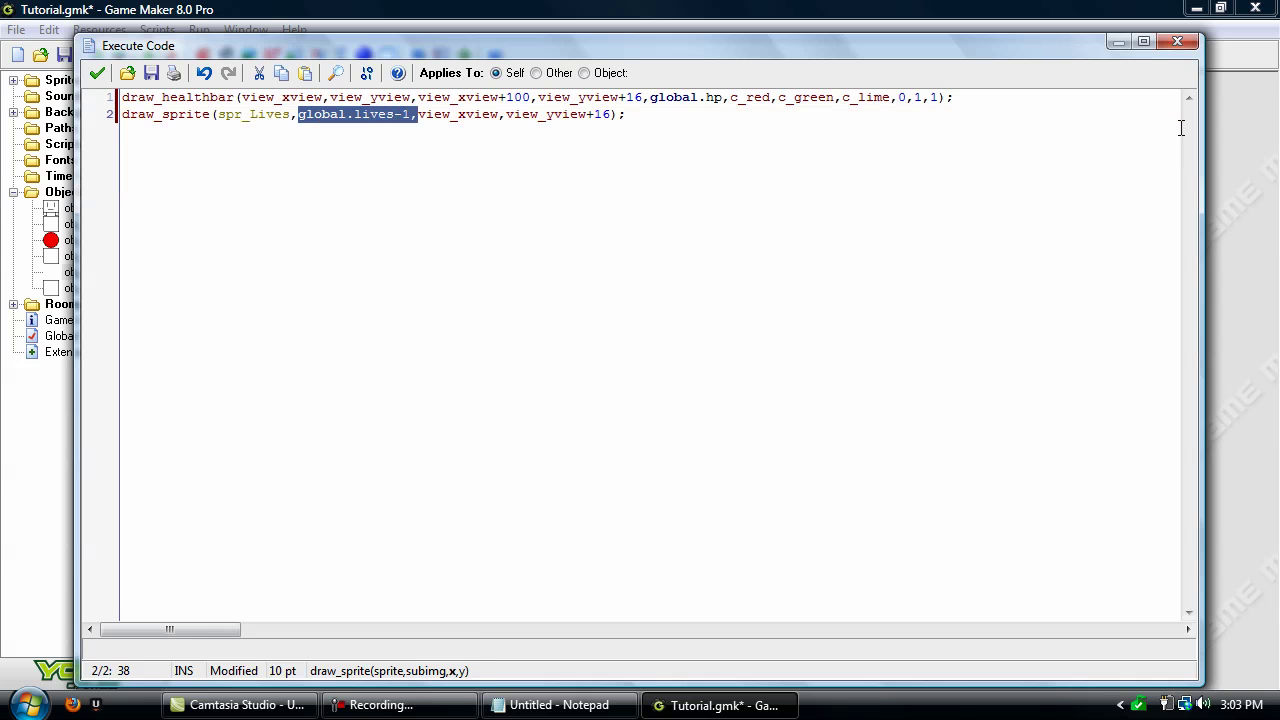
- Examine the -1 offset in the subimage argument and the view_xview position argument of the draw_sprite line
key("Right")
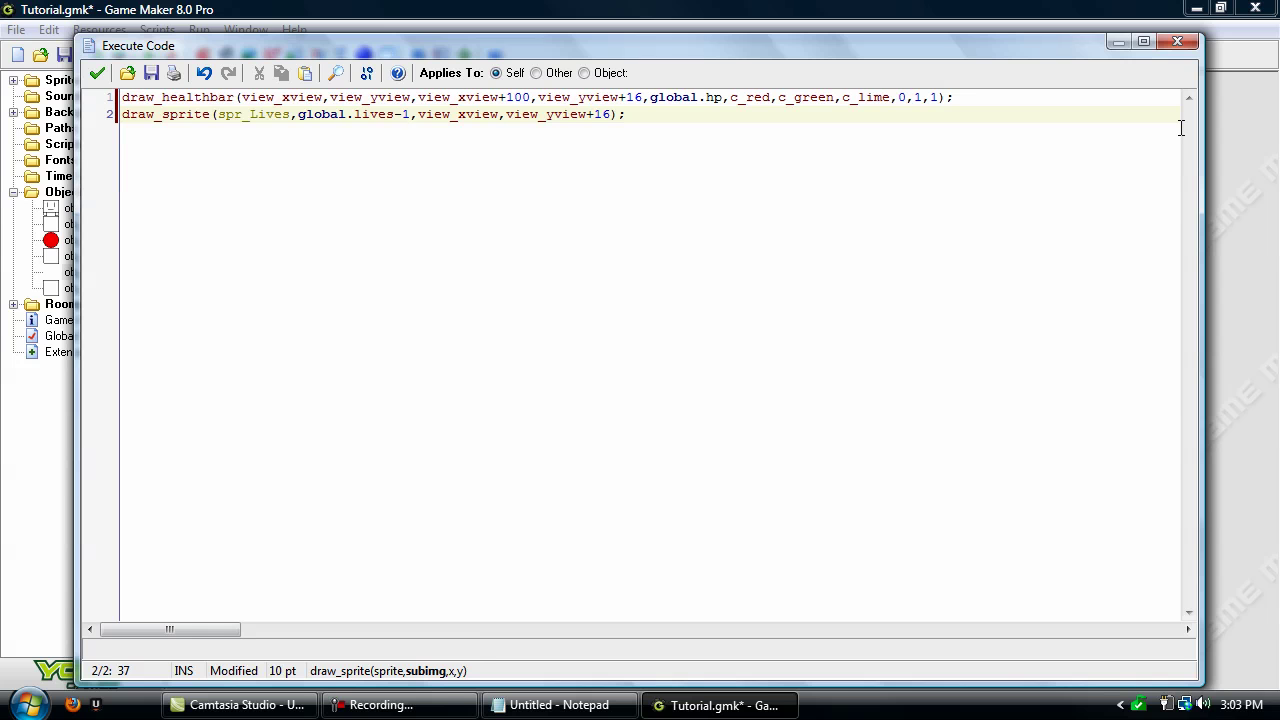
key("Left")
key("shift+Right")
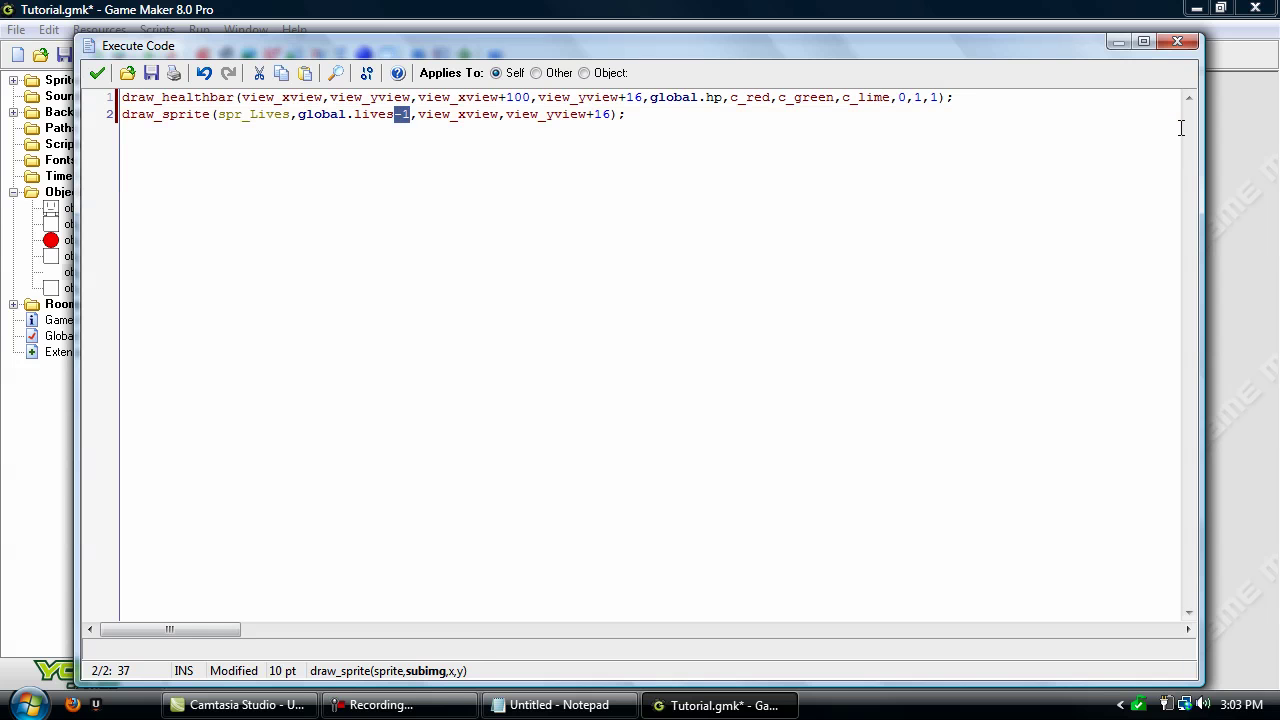
key("Left")
key("Right")
key("Right")
key("Right")
key("Right")
key("Right")
key("Right")
key("Right")
key("Right")
key("Right")
key("Right")
key("Right")
key("Right")
key("Right")
key("Right")
key("Right")
key("Right")
key("Right")
key("Right")
key("Right")
key("Right")
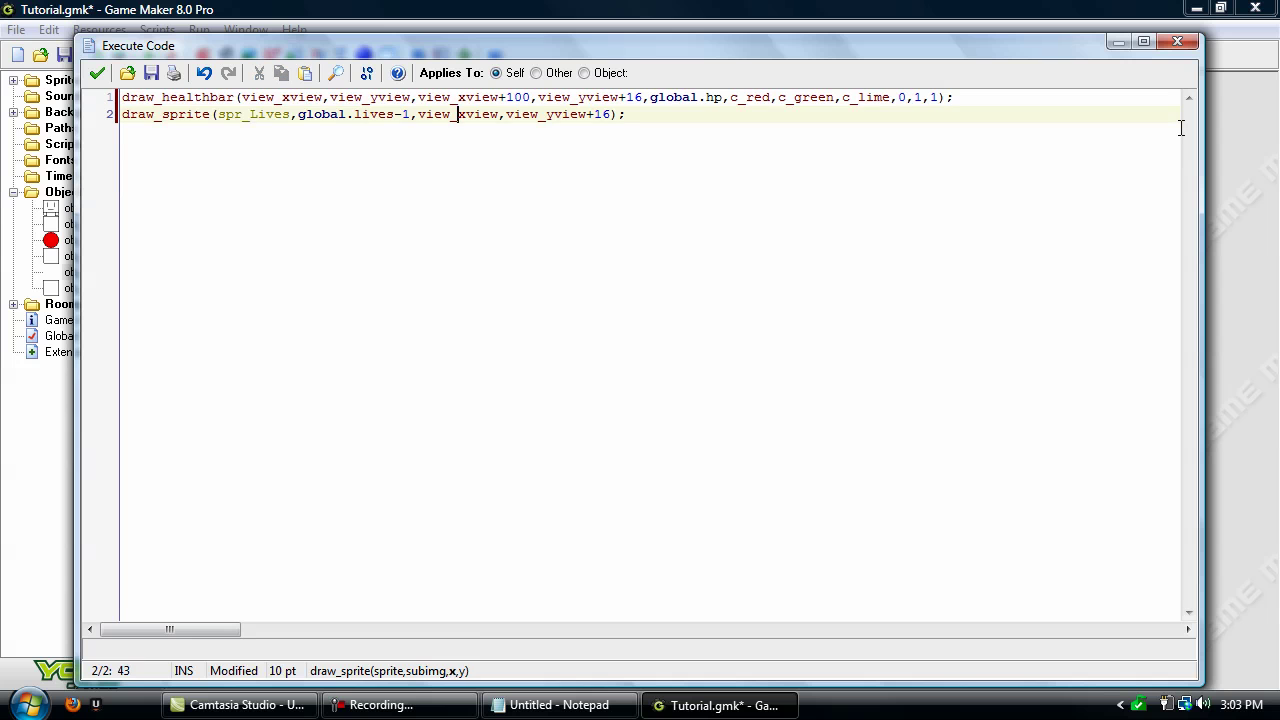
- Accept the drawing code, close the obj_Text properties and collapse the Objects folder
left_click(97, 73)
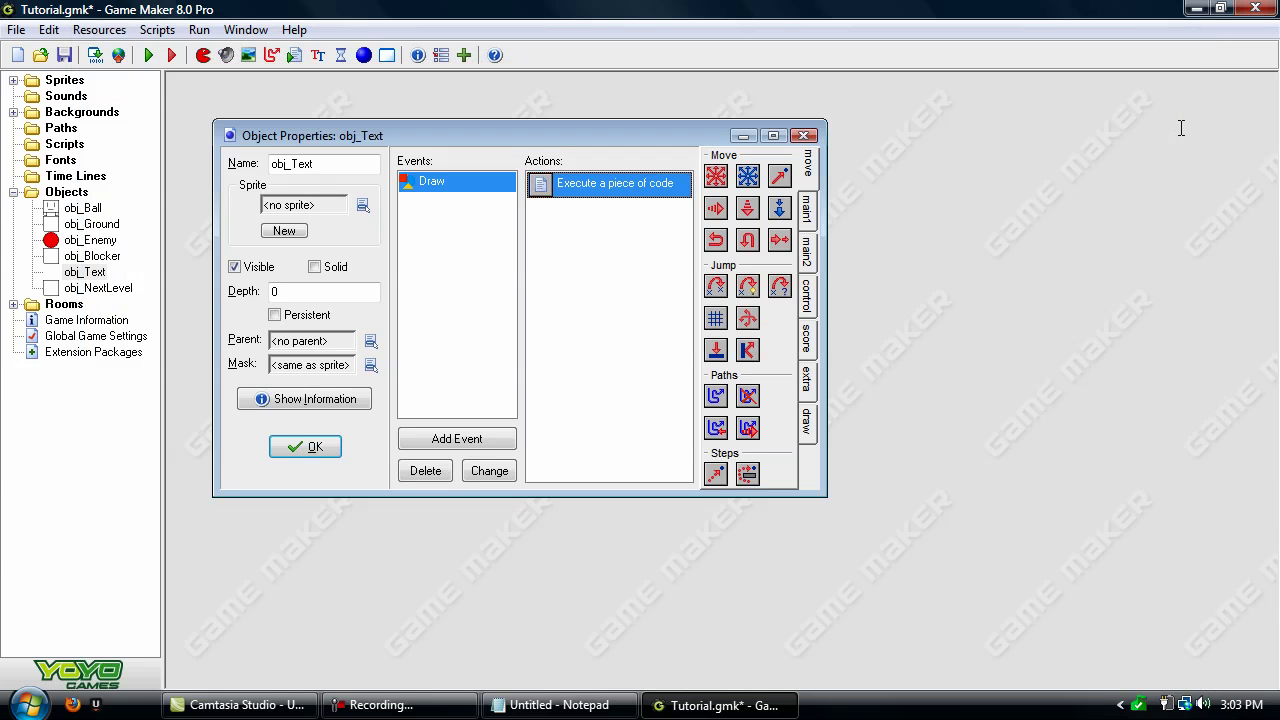
key("Return")
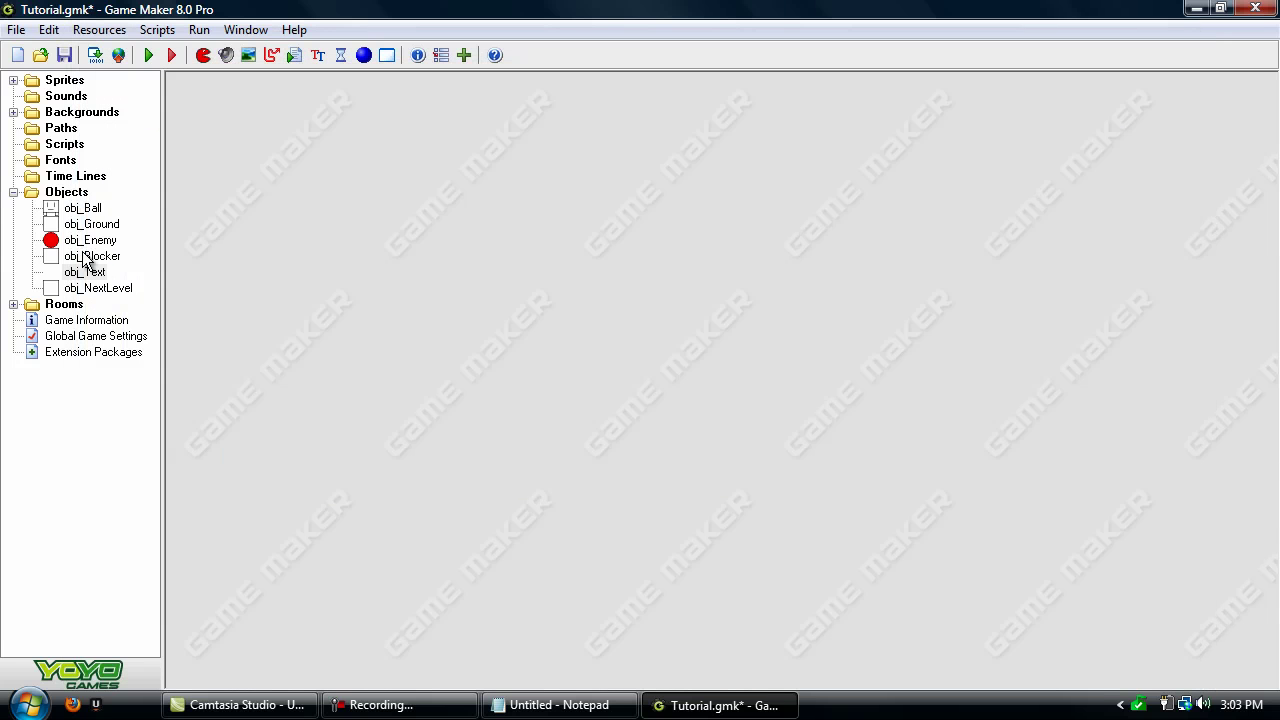
left_click(85, 271)
left_click(13, 192)
- Run the game and move the character over the block pyramid onto the upper platform
key("F5")
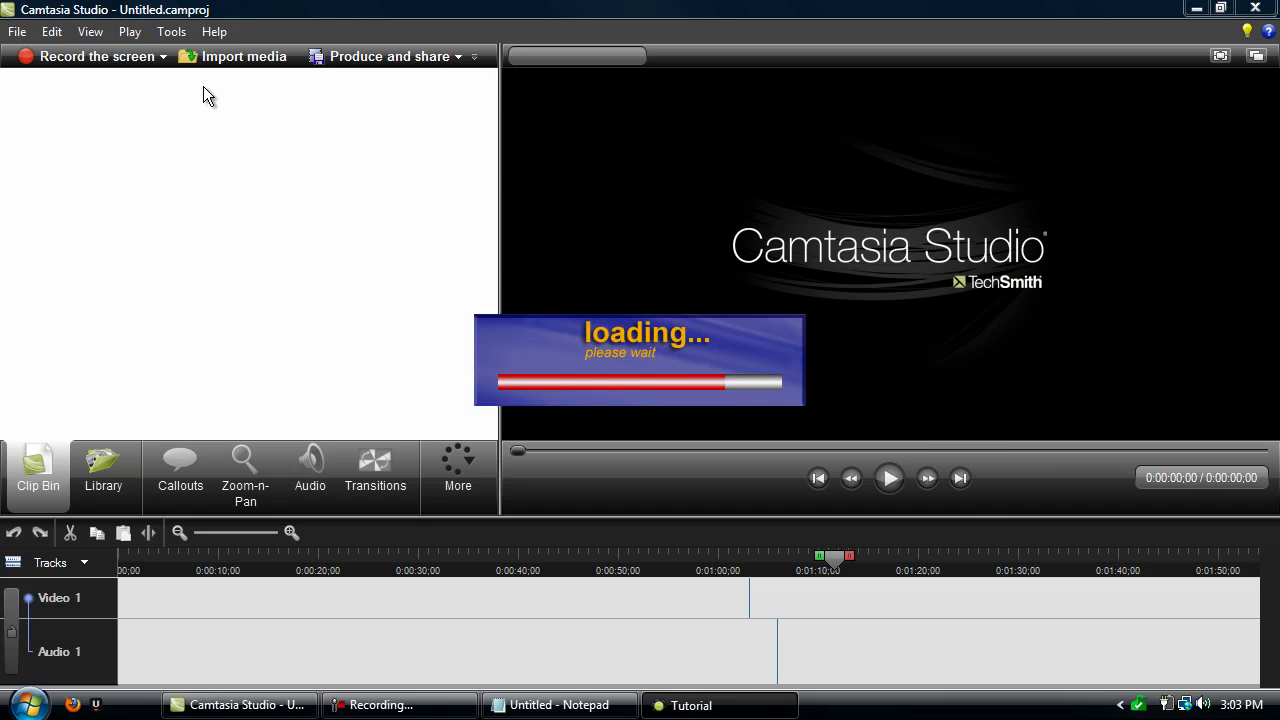
key("Right")
key("Up")
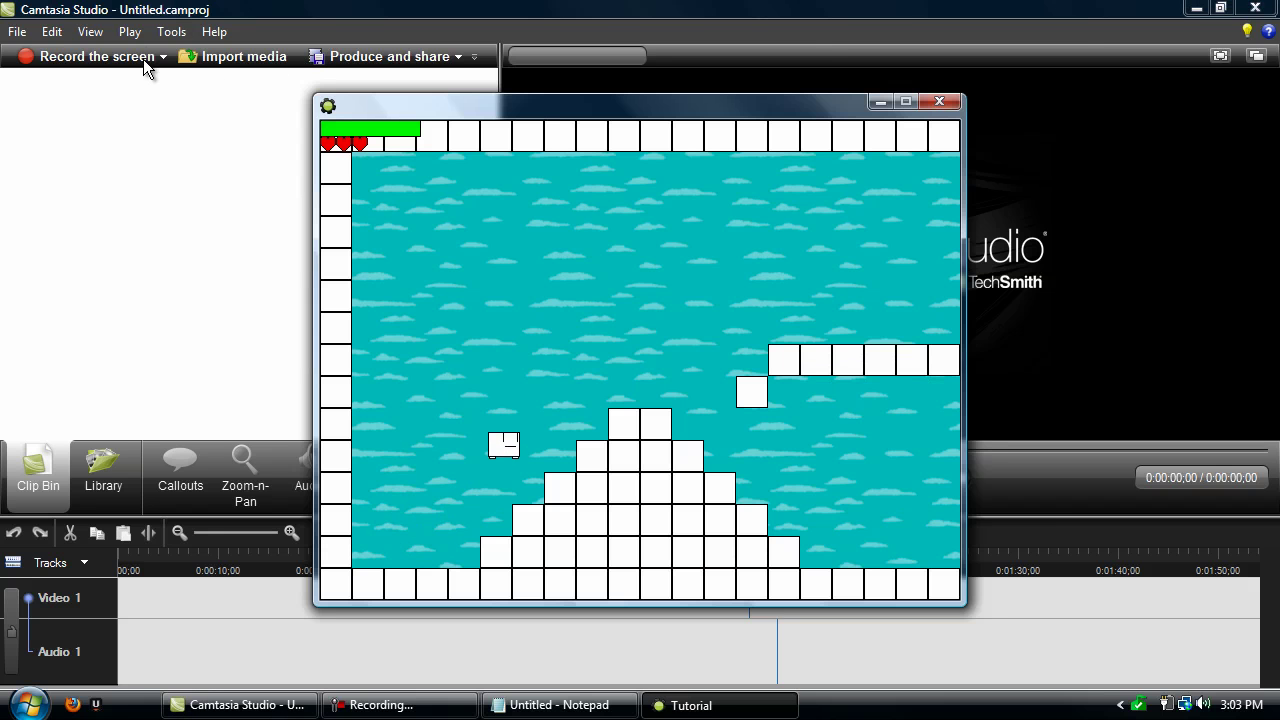
key("Up")
key("Left")
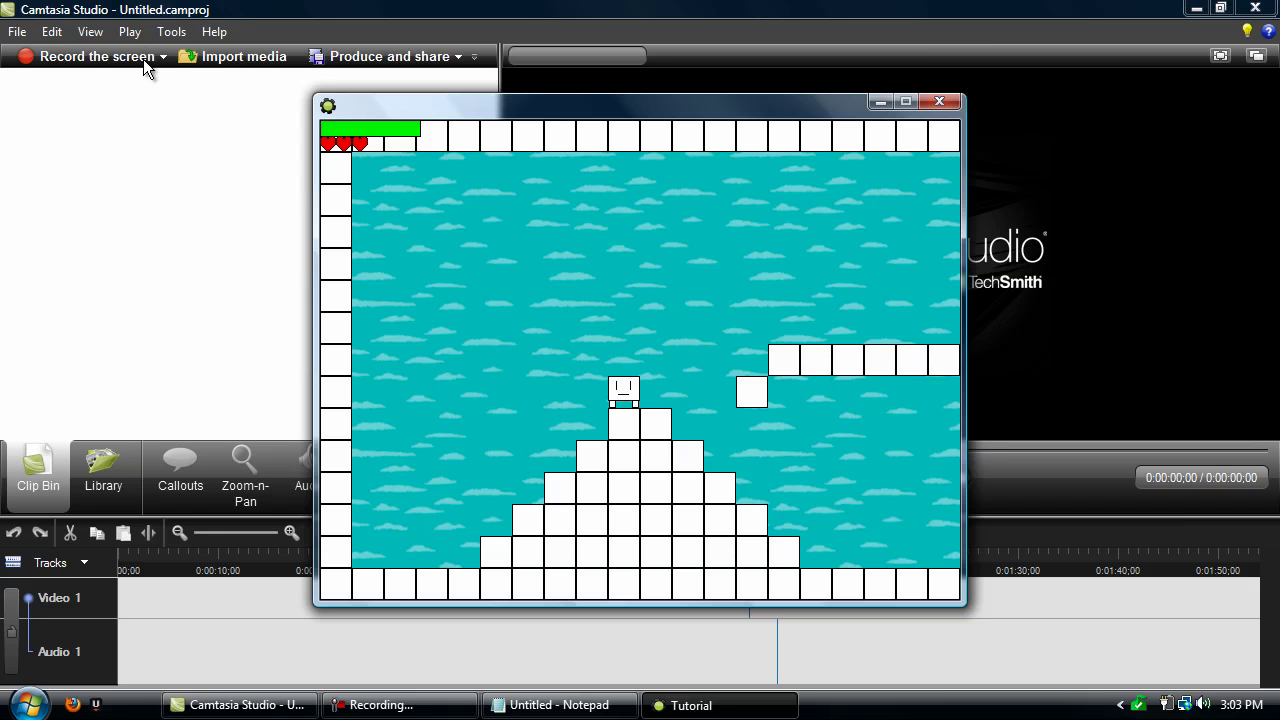
key("Right")
key("Up")
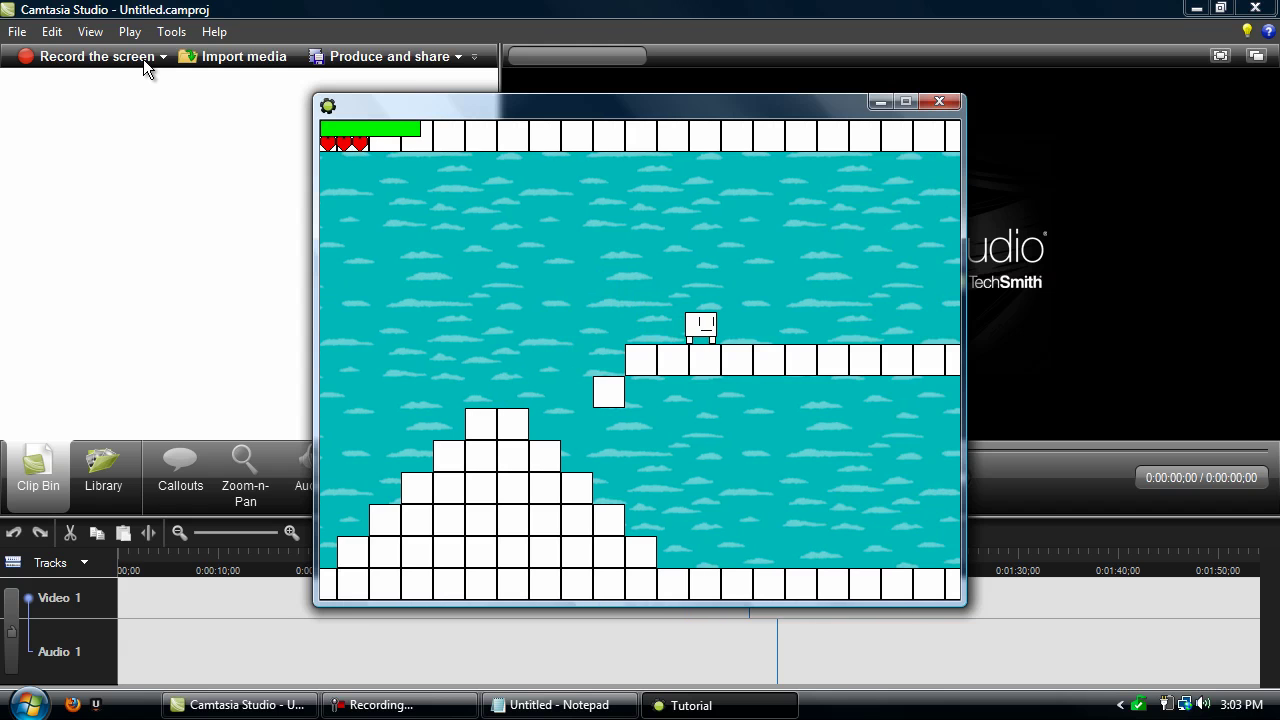
- Move the character along the upper platform into the red enemy to test the health bar and lives display
key("Left")
key("Up")
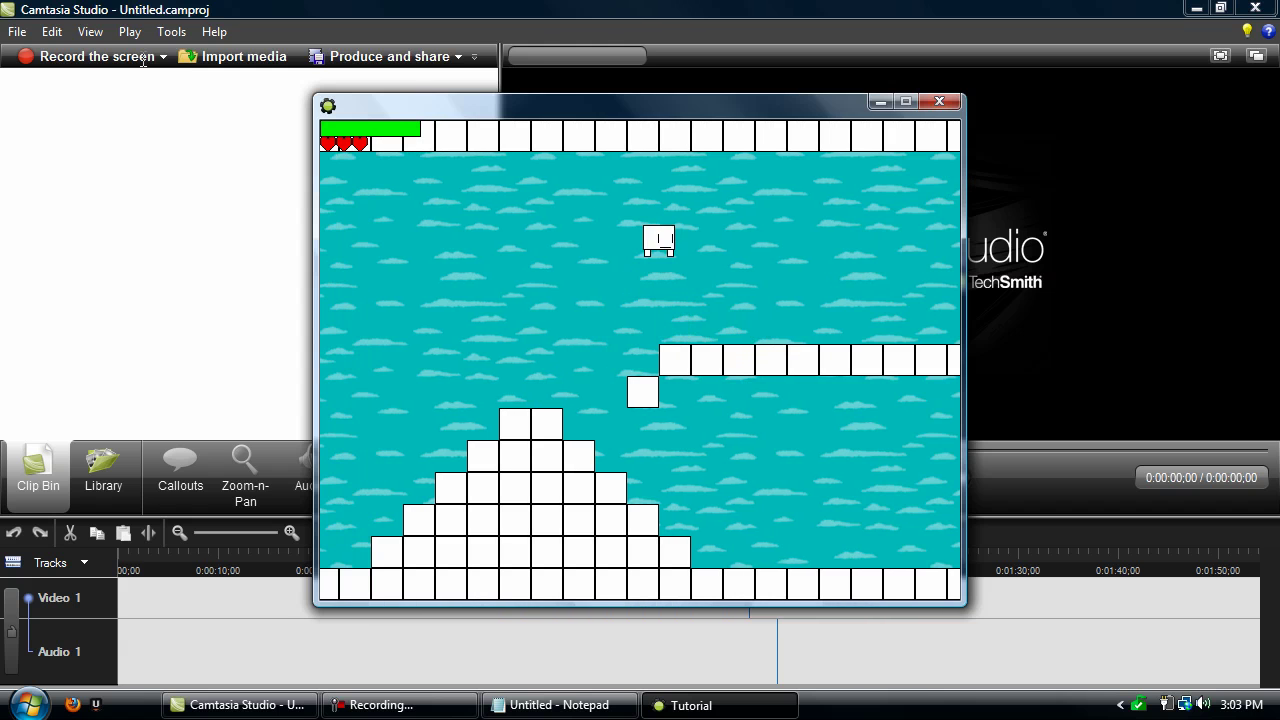
key("Right")
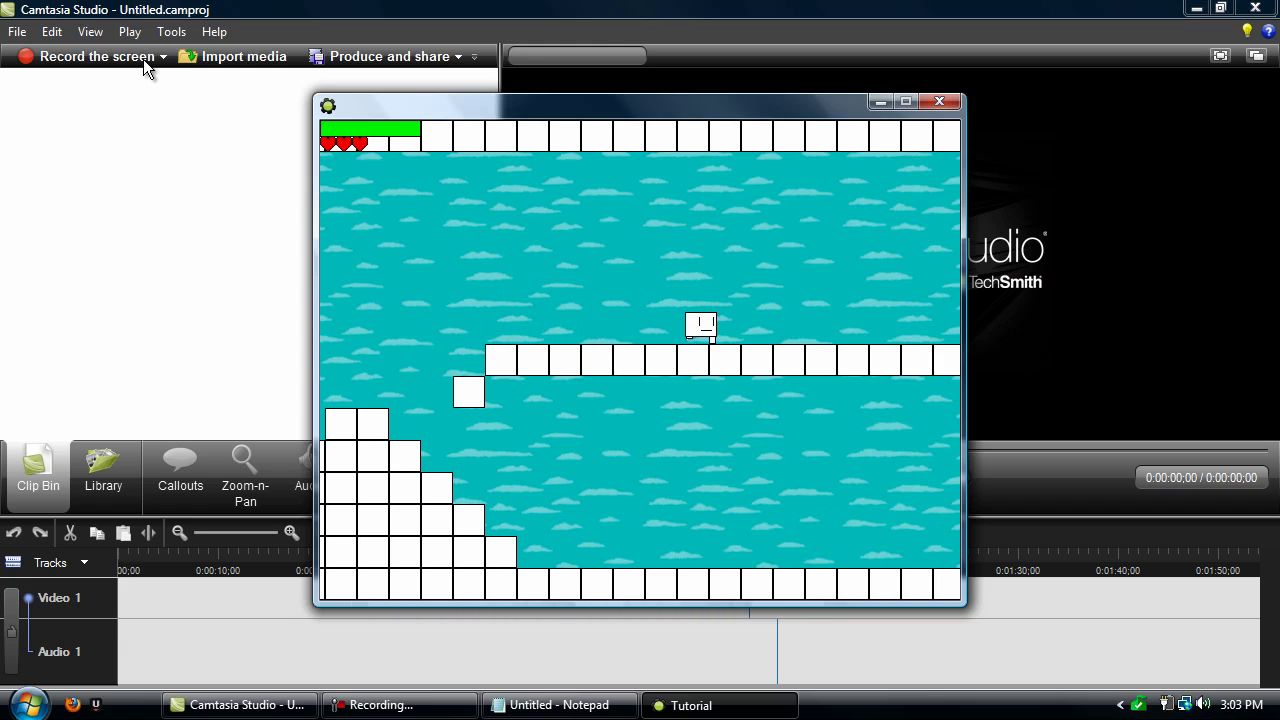
key("Right")
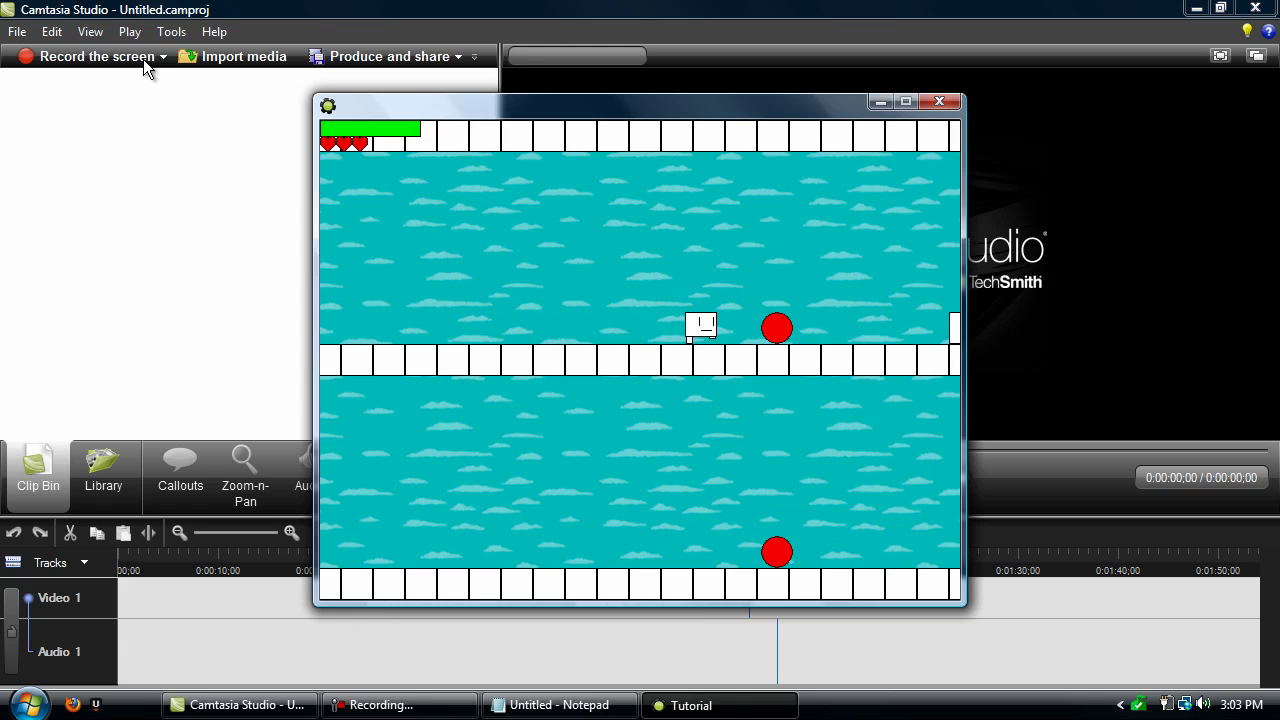
key("Right")
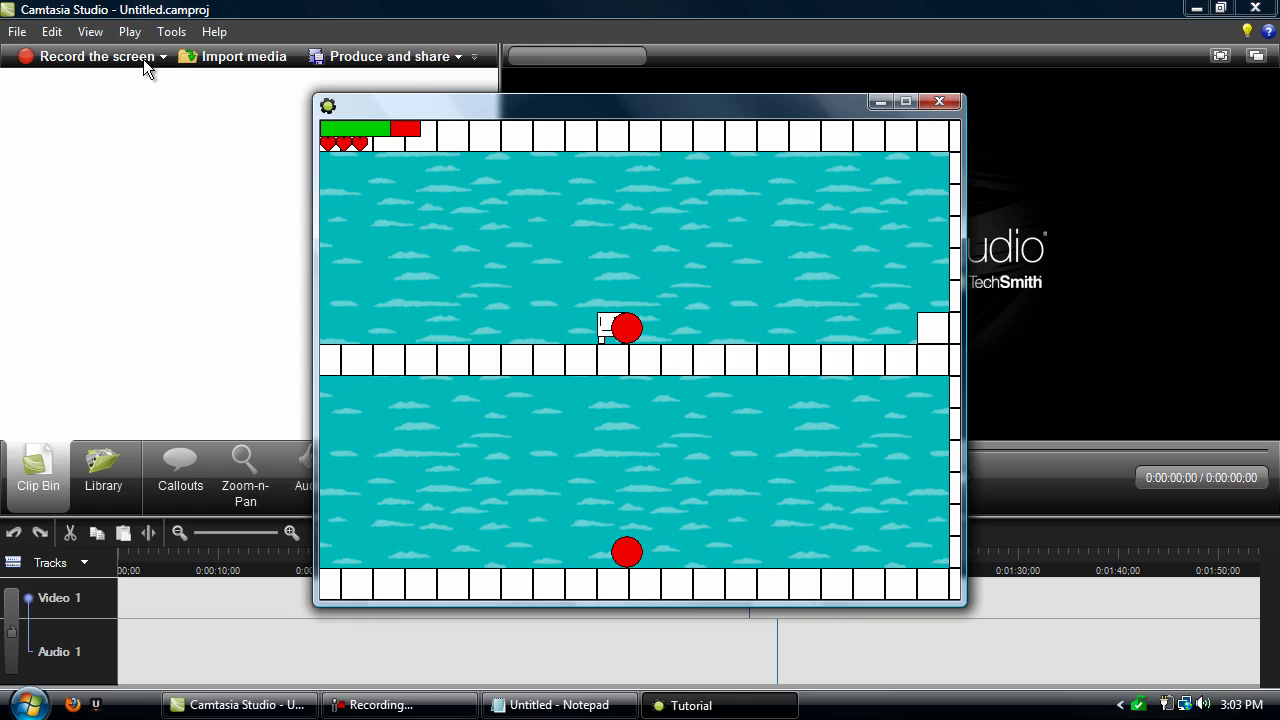
key("Right")
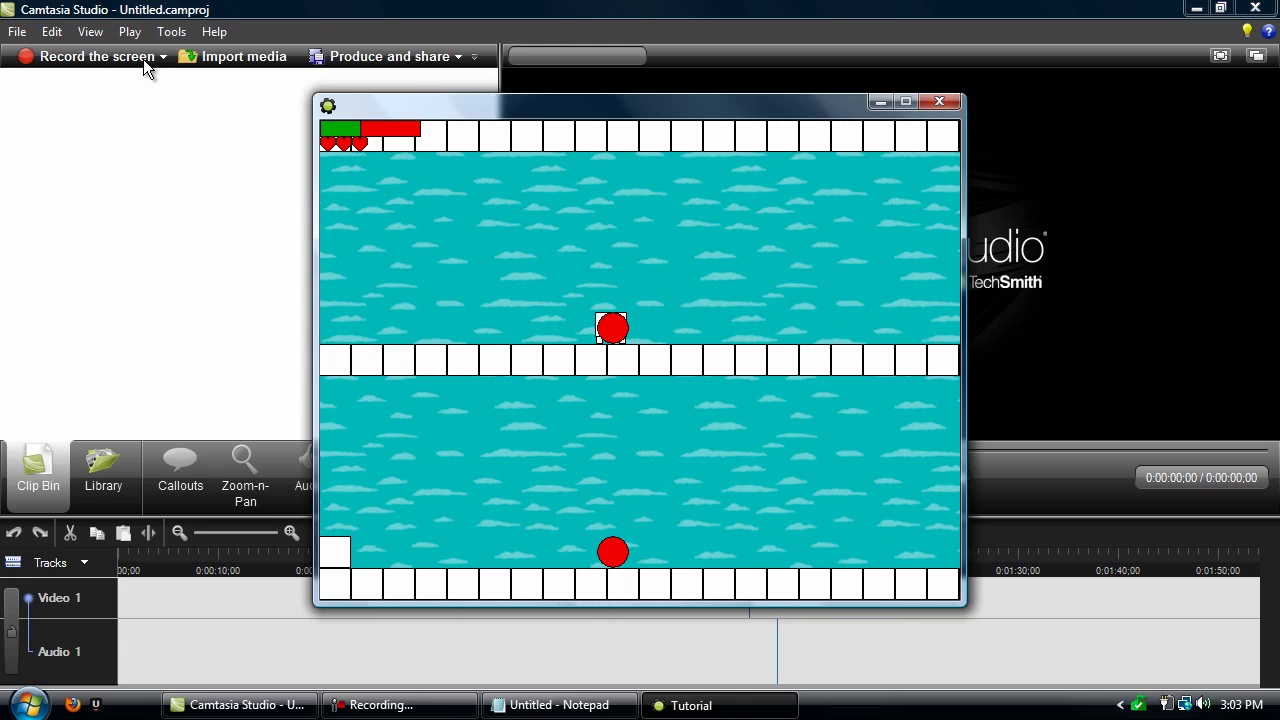
key("Right")
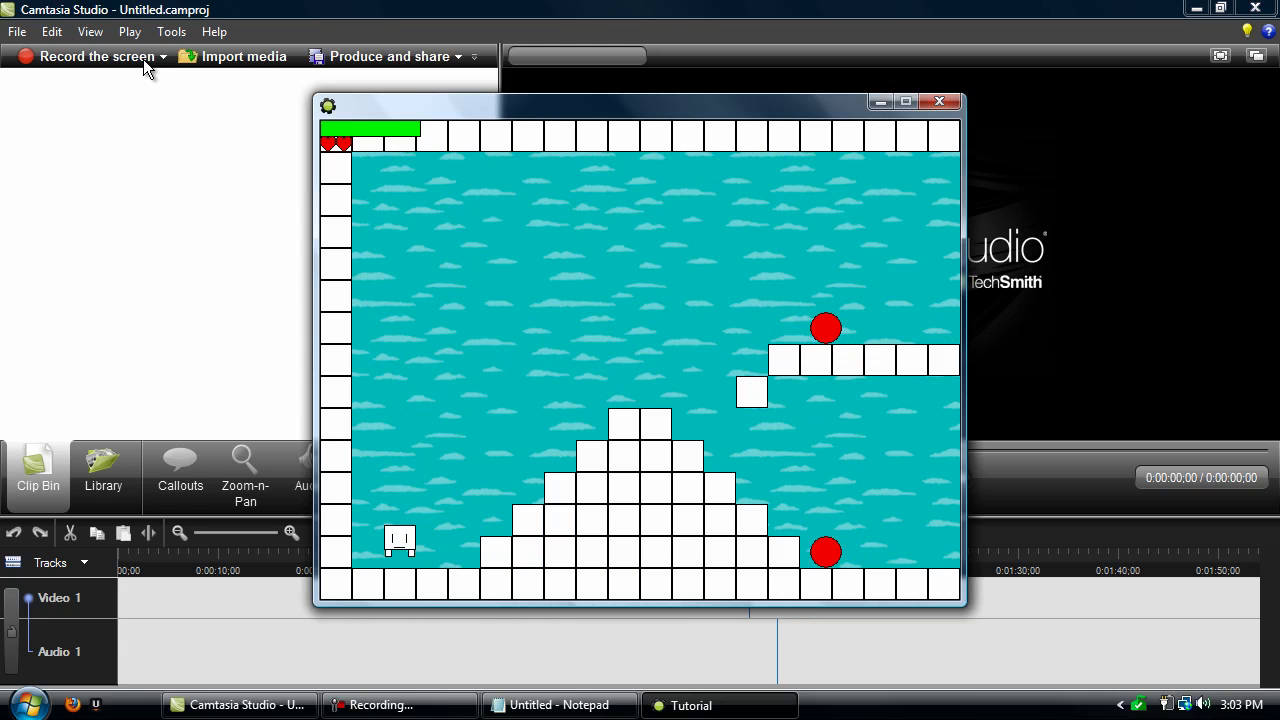
- Climb the pyramid again and jump onto the red enemy on the upper platform
key("Right")
key("Right")
key("Up")
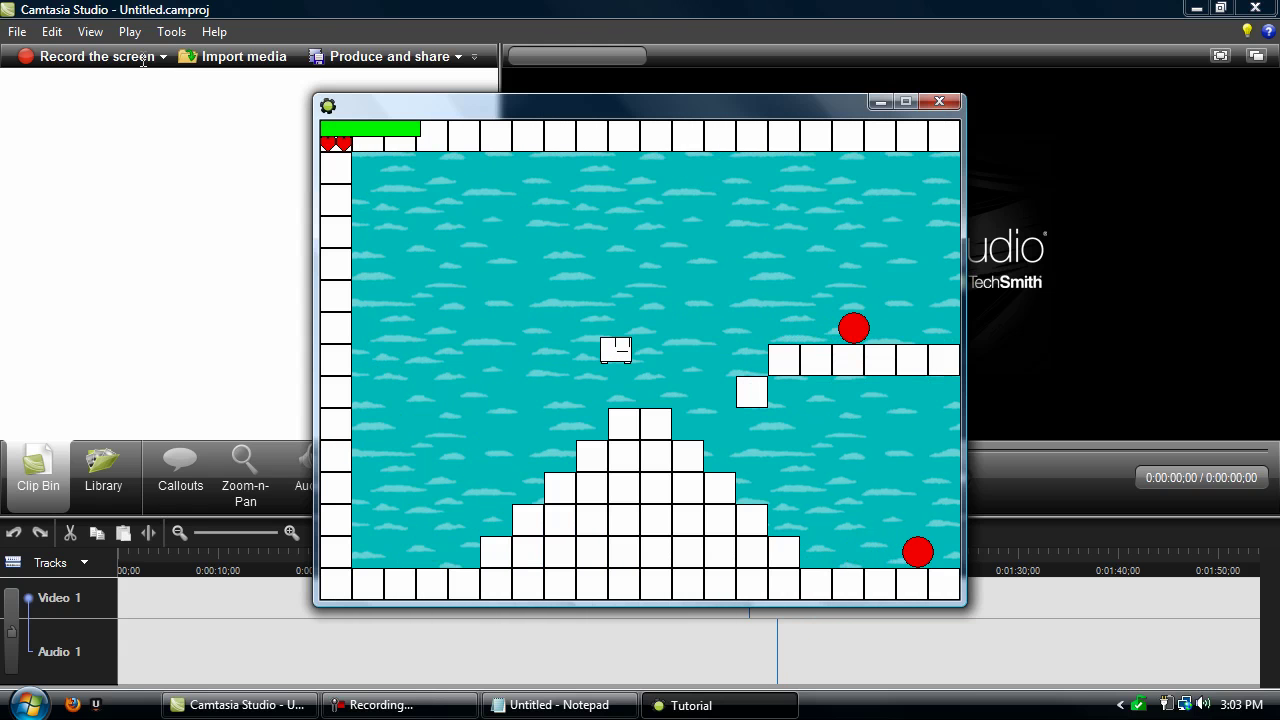
key("Up")
key("Right")
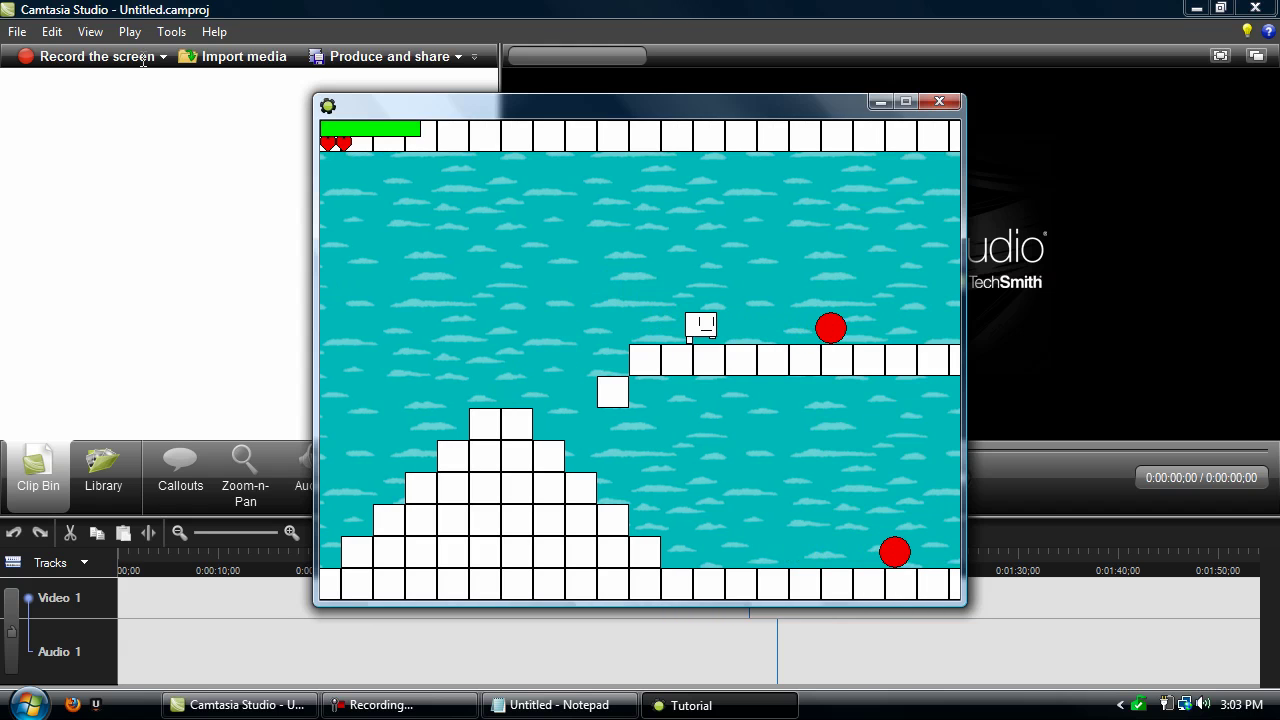
key("Right")
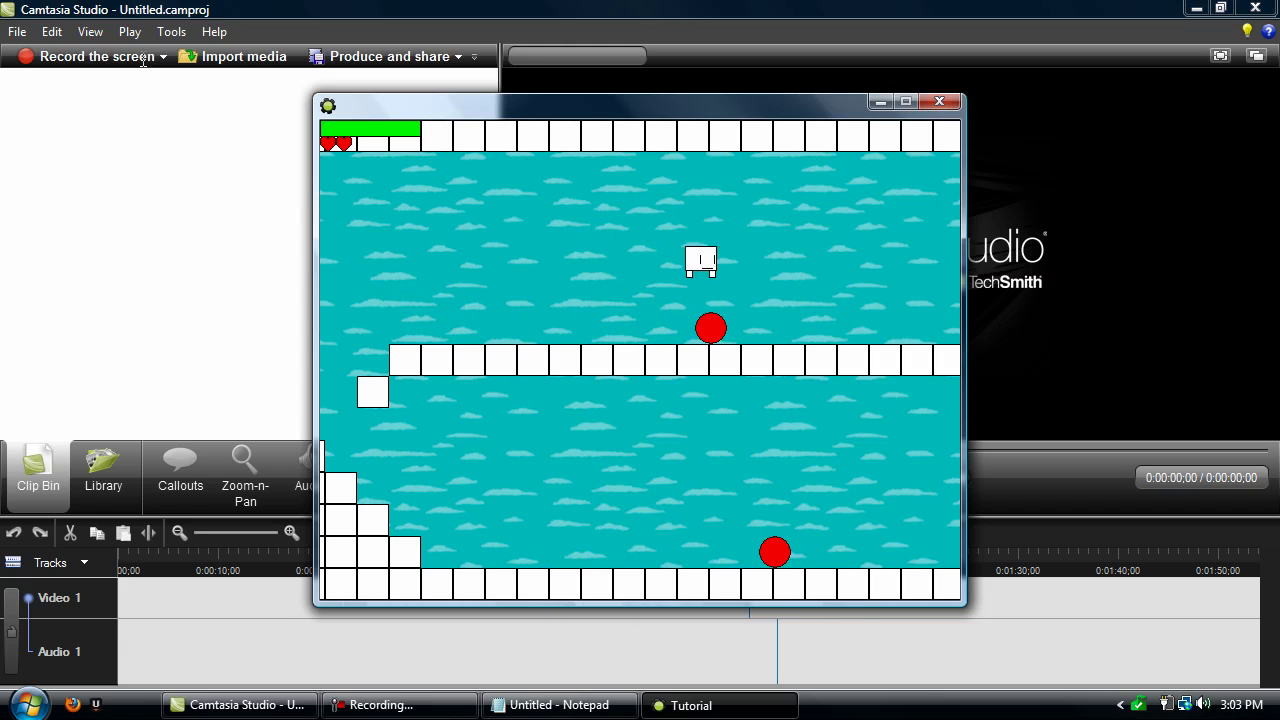
key("Up")
key("Right")
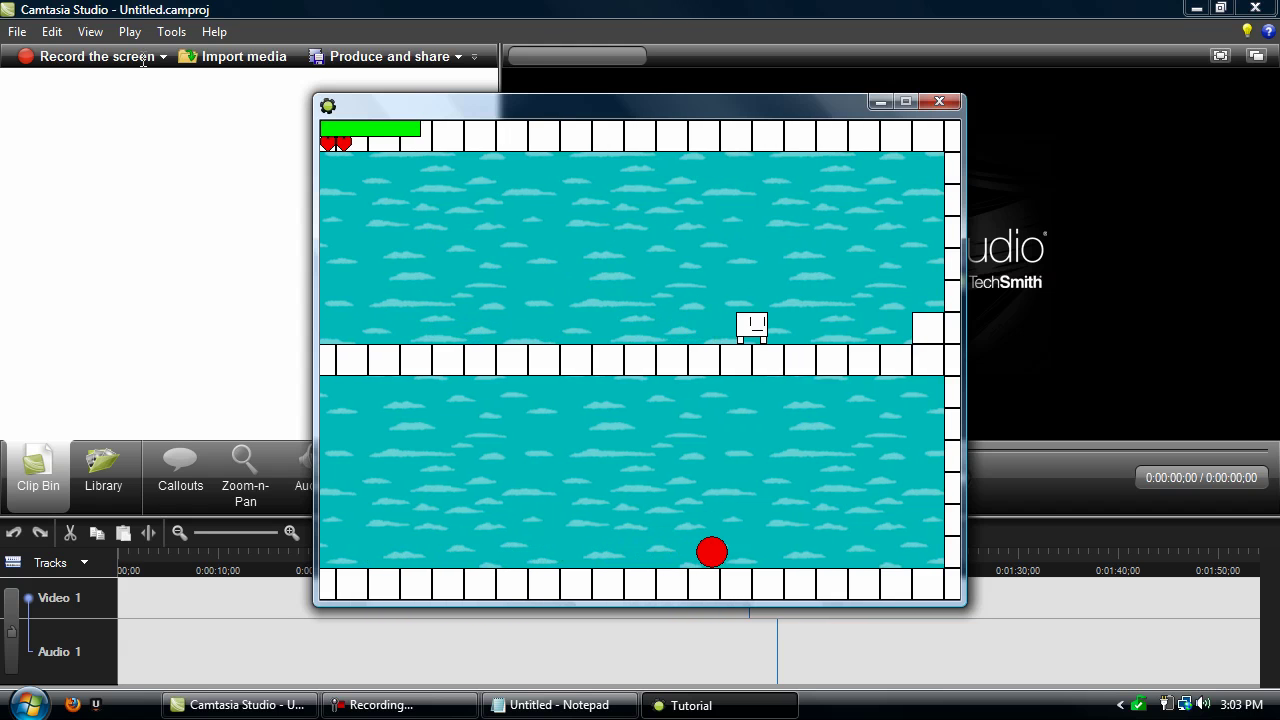
- Move the character onto the block at the far end of the upper platform and continue to the second room
key("Right")
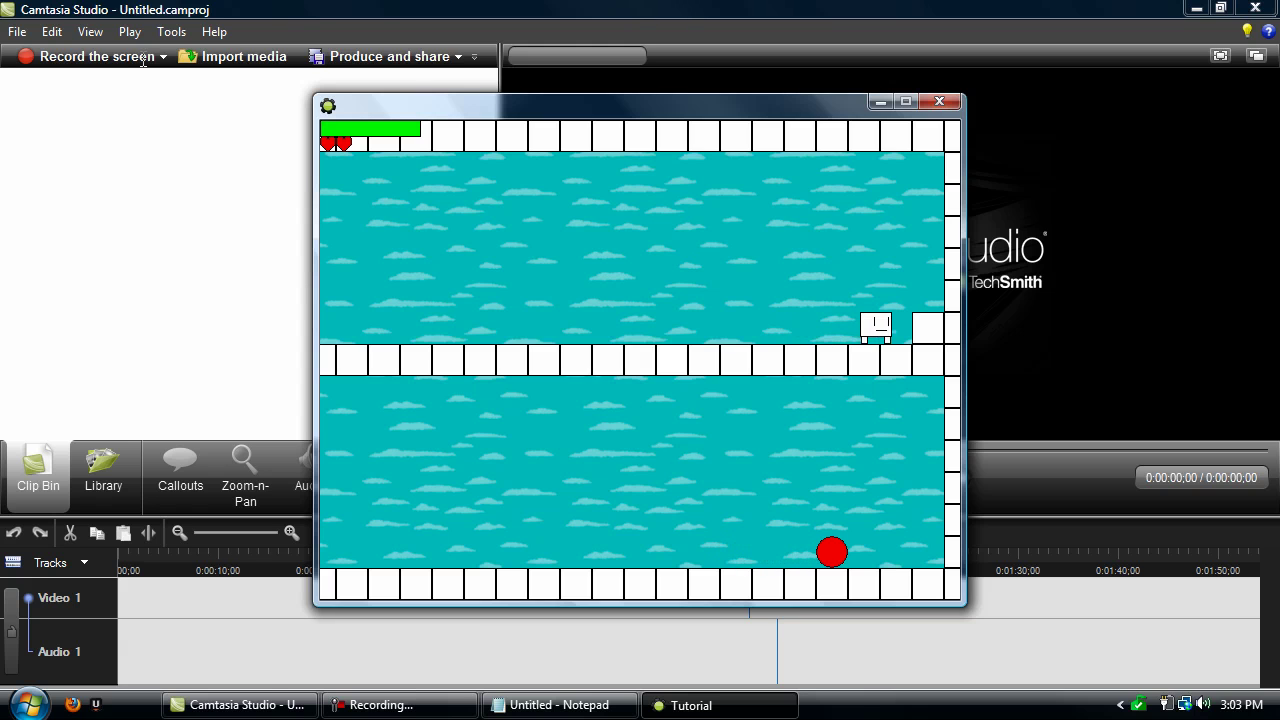
key("Right")
key("Left")
key("Right")
key("Up")
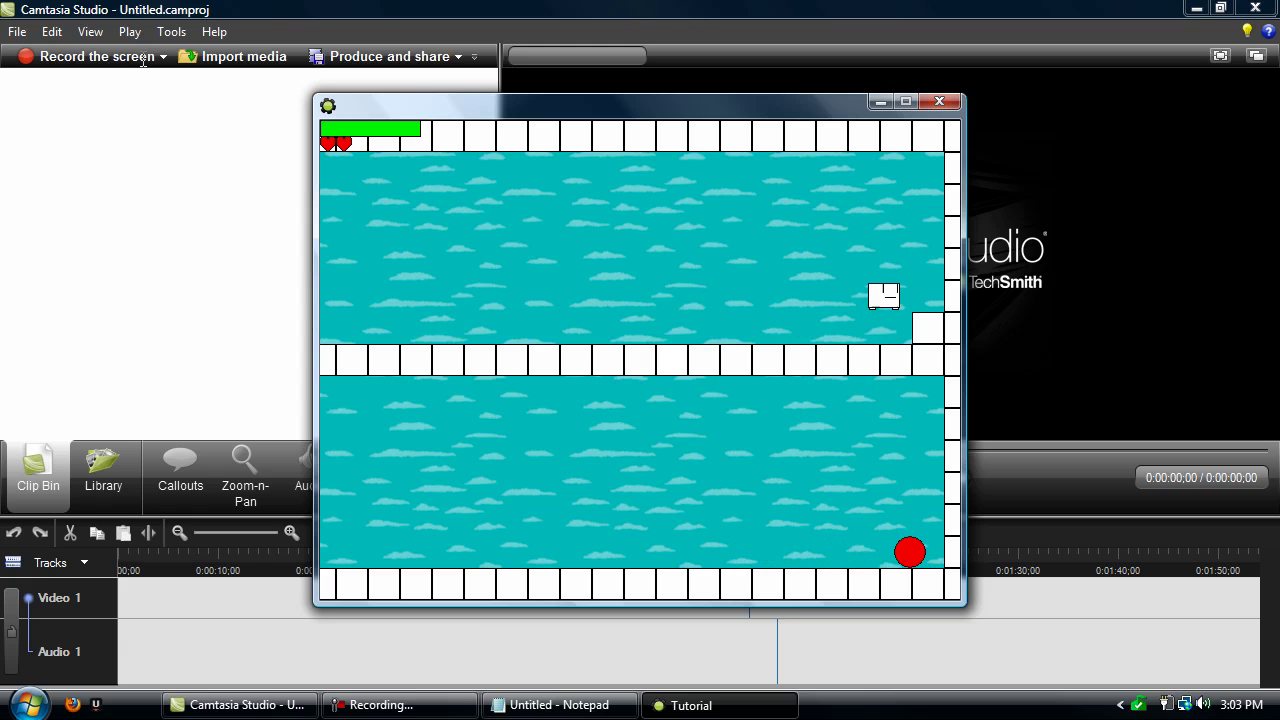
key("Left")
key("Right")
key("Up")
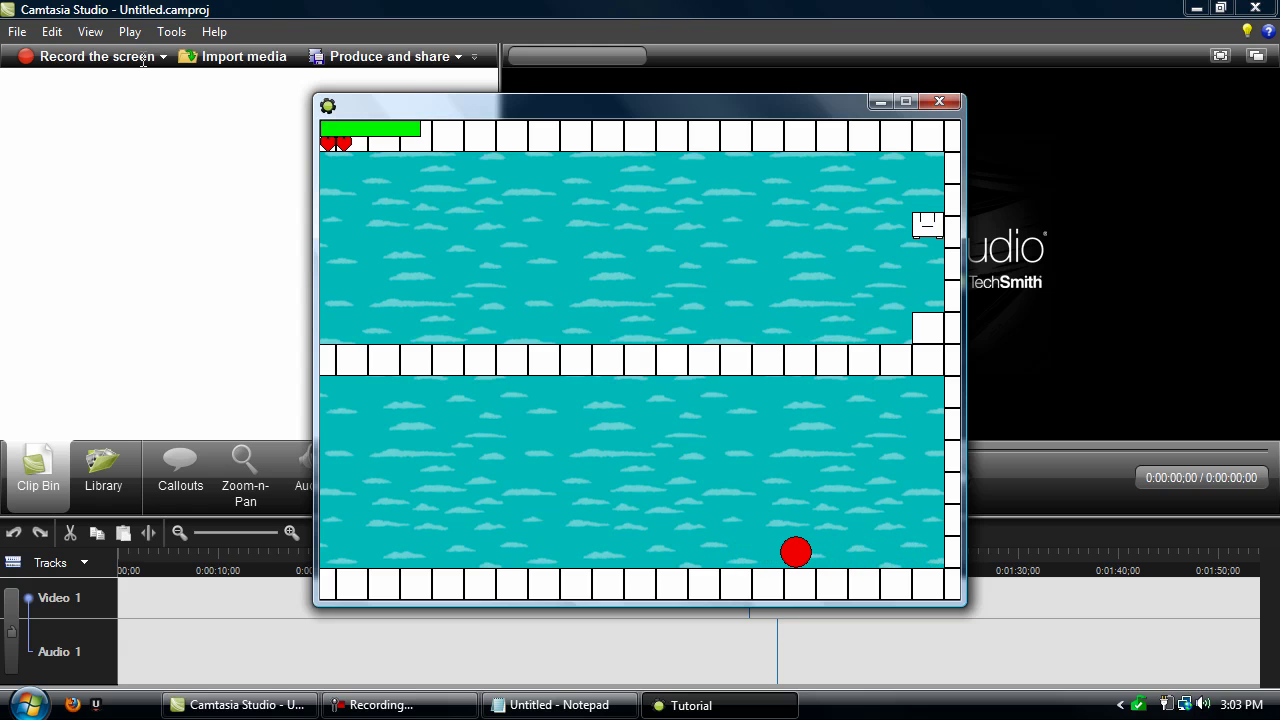
key("Left")
key("Right")
key("Left")
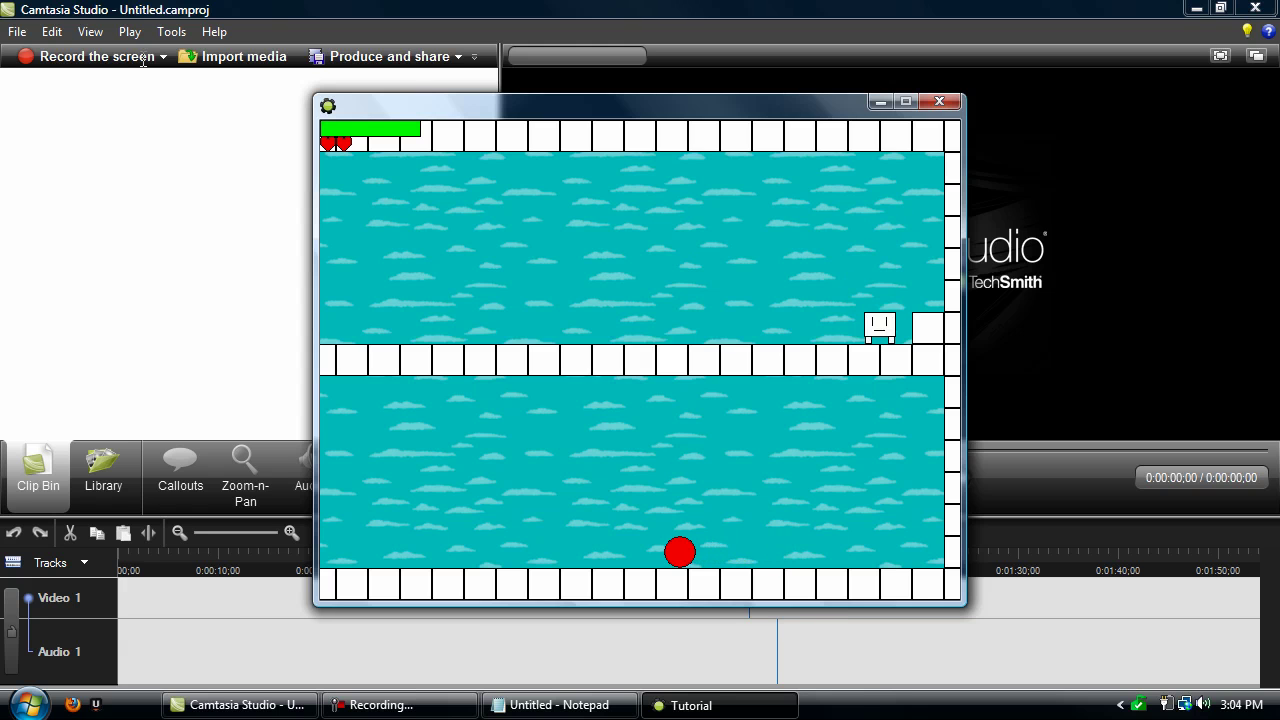
key("F2")
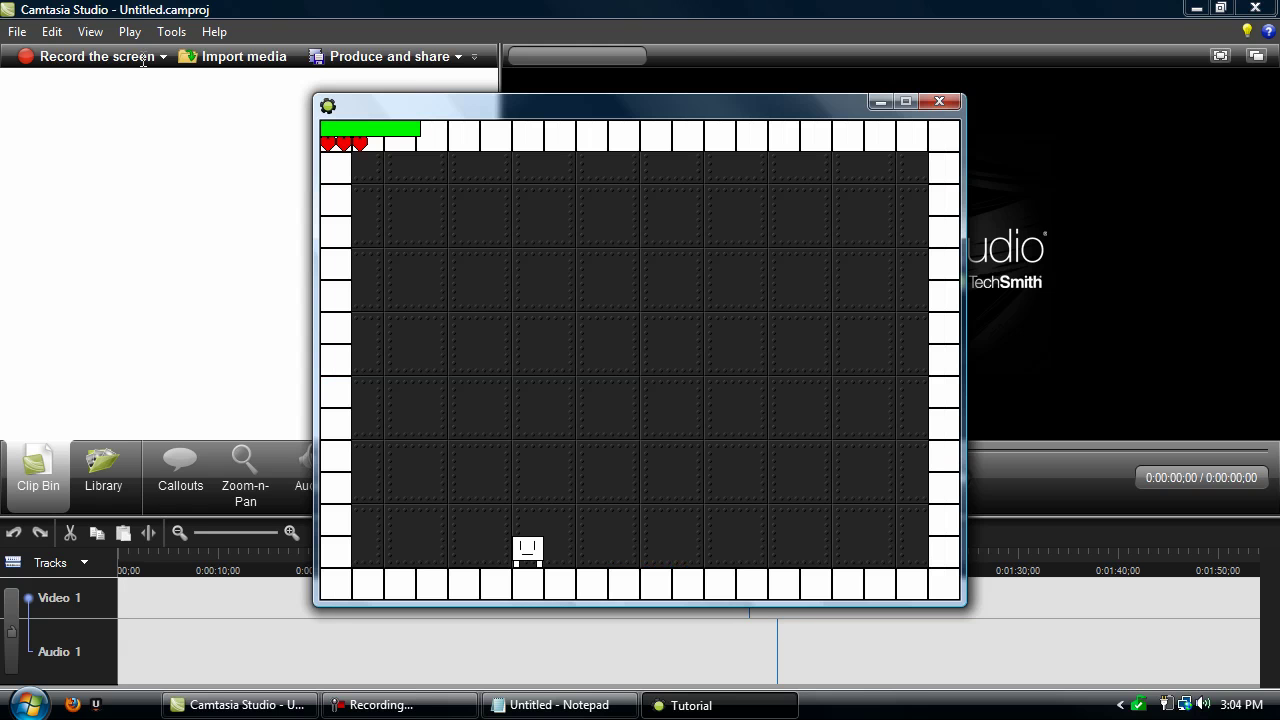
- Walk and jump around the dark second room to check its health bar and lives display, and quit the game
key("Right")
key("Up")
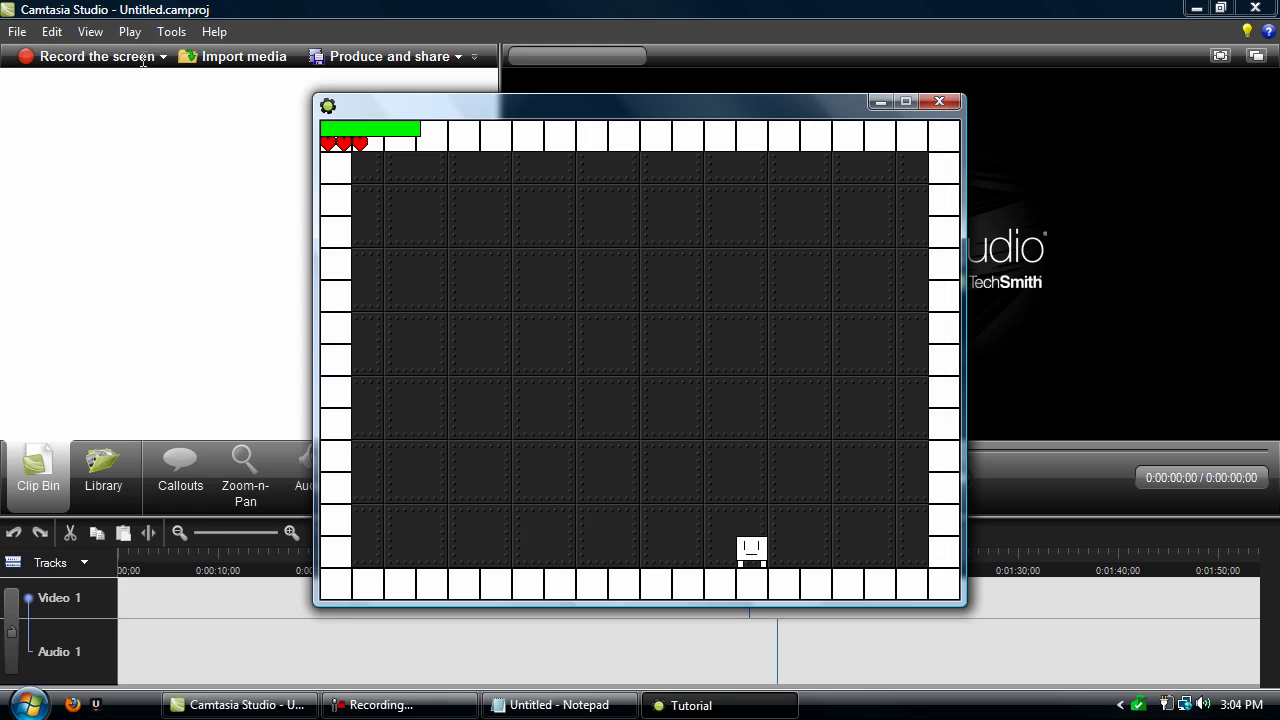
key("Right")
key("Up")
key("Left")
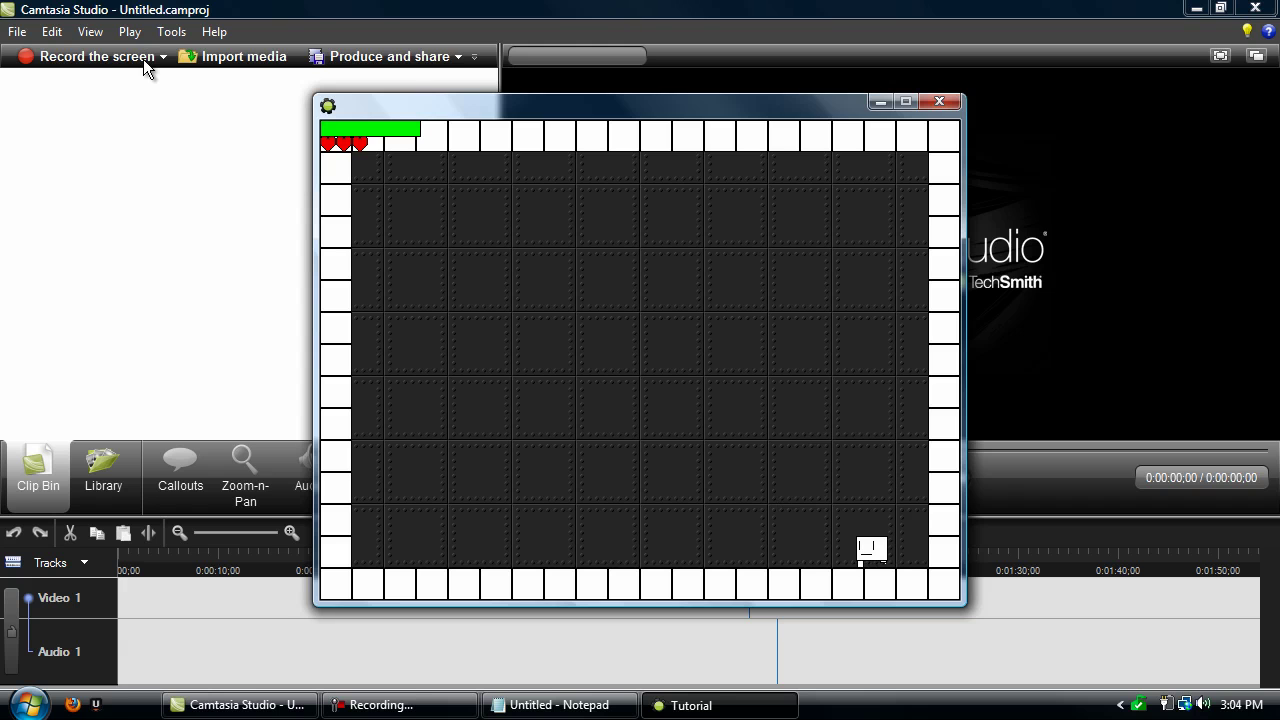
key("Left")
key("Up")
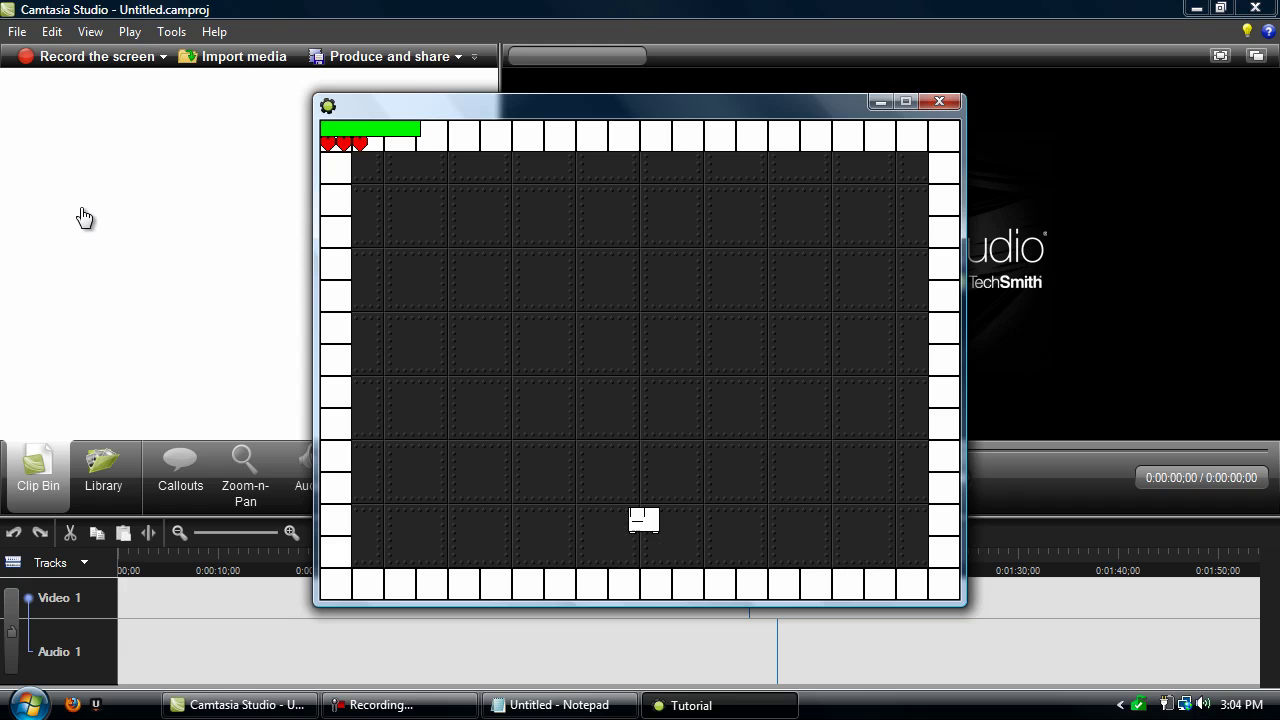
key("Up")
key("Left")
key("Right")
key("Escape")
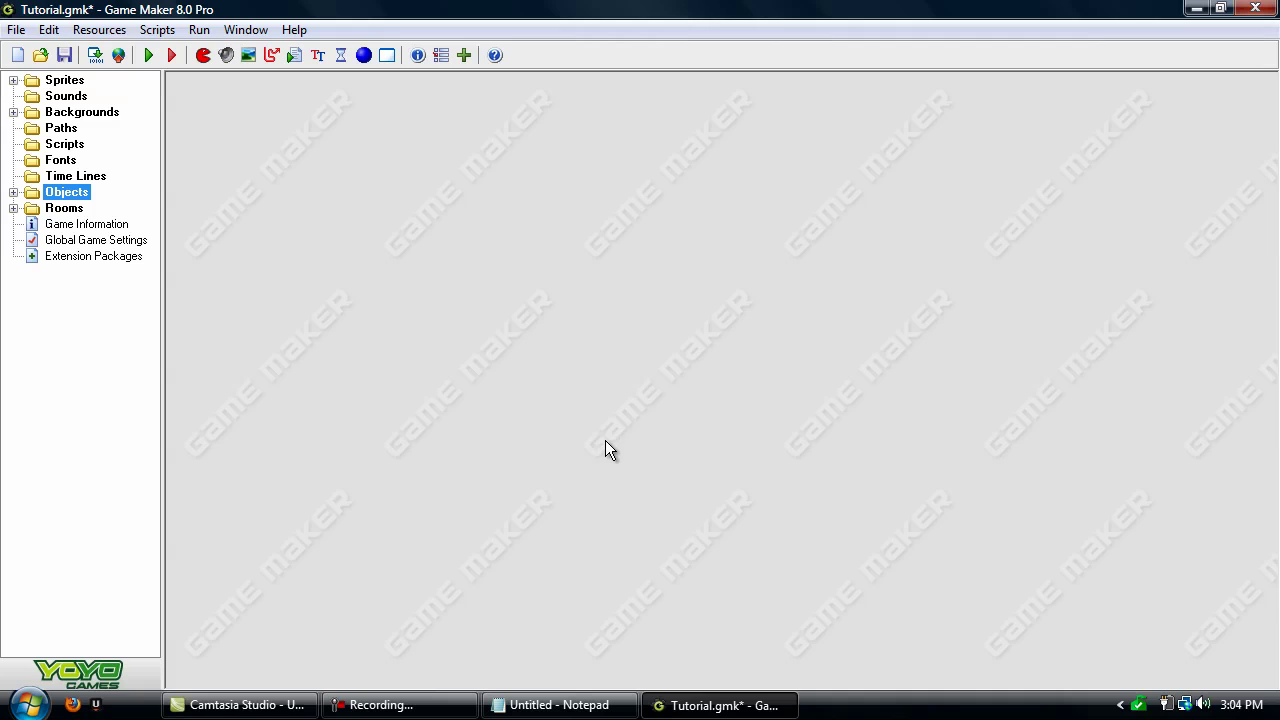